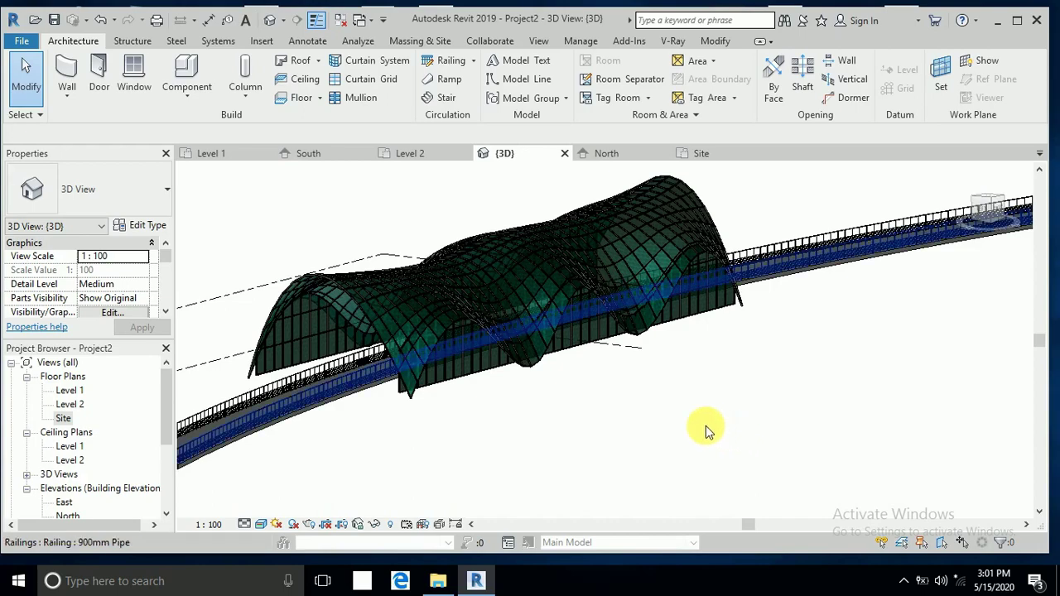
mouse_move(621, 431)
middle_mouse_down("shift")
mouse_move(579, 466)
mouse_move(525, 468)
mouse_move(496, 456)
middle_mouse_up("shift")
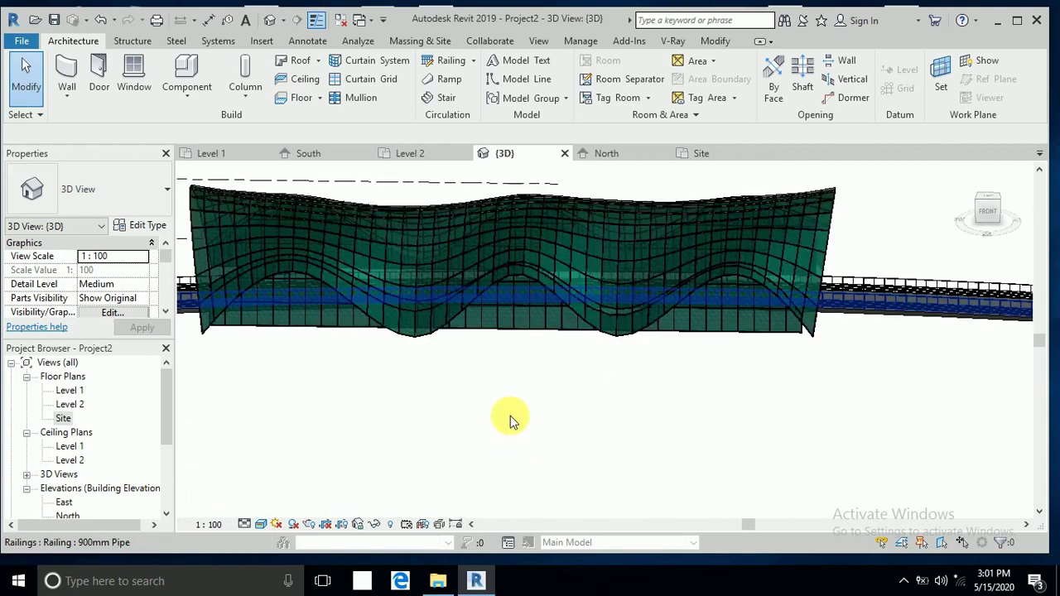
mouse_move(509, 421)
middle_mouse_down("shift")
mouse_move(489, 414)
mouse_move(519, 413)
mouse_move(518, 450)
mouse_move(513, 428)
mouse_move(687, 427)
mouse_move(716, 220)
middle_mouse_up("shift")
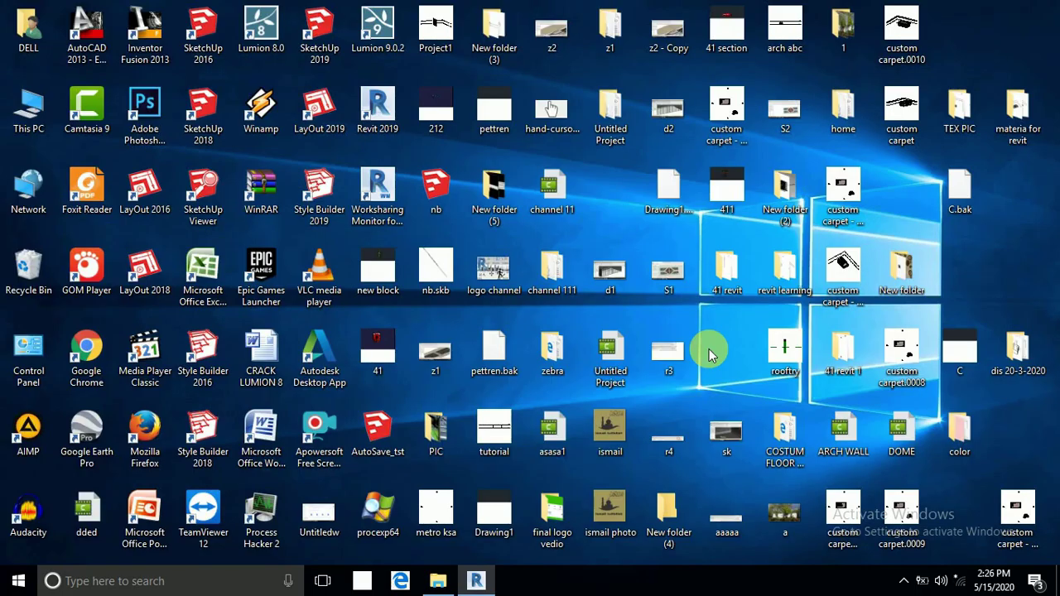
- Switch to Revit and start an in-place mass named Mass 1 in the Level 2 floor plan
left_click(483, 573)
middle_click_drag(577, 356, 578, 363)
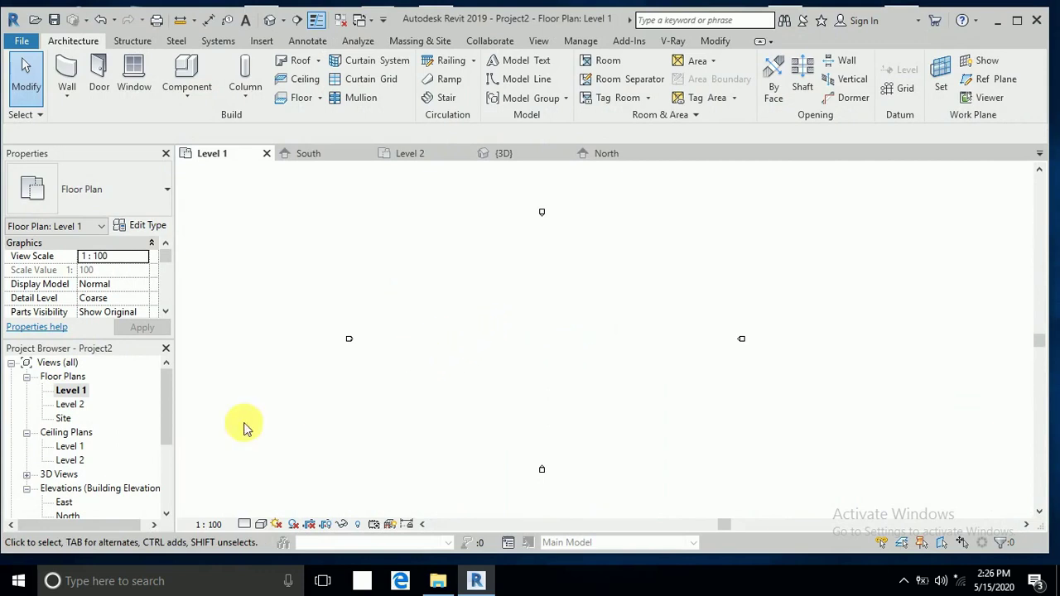
double_click(73, 405)
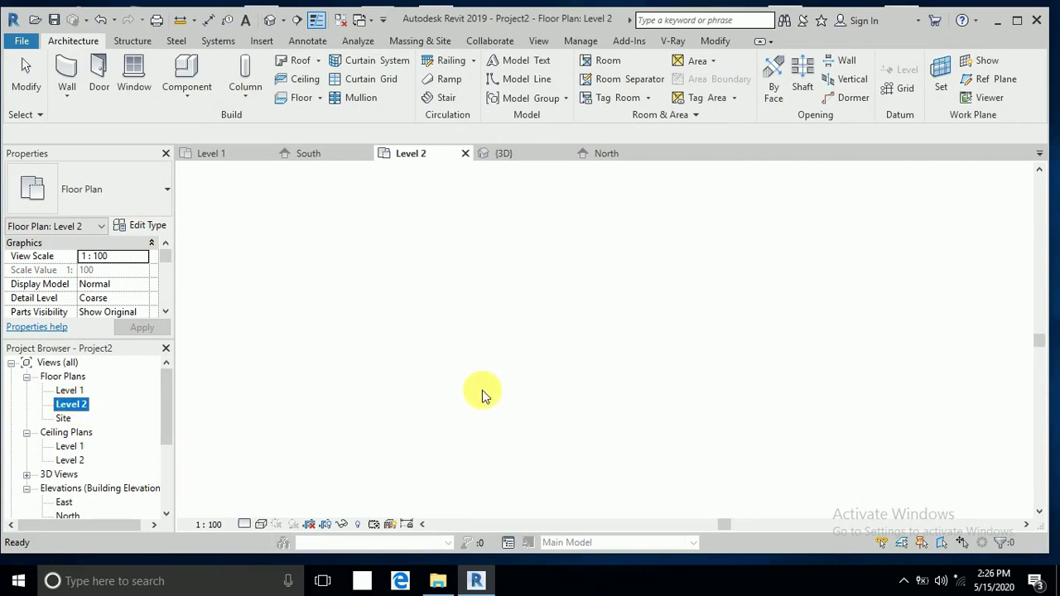
left_click(428, 43)
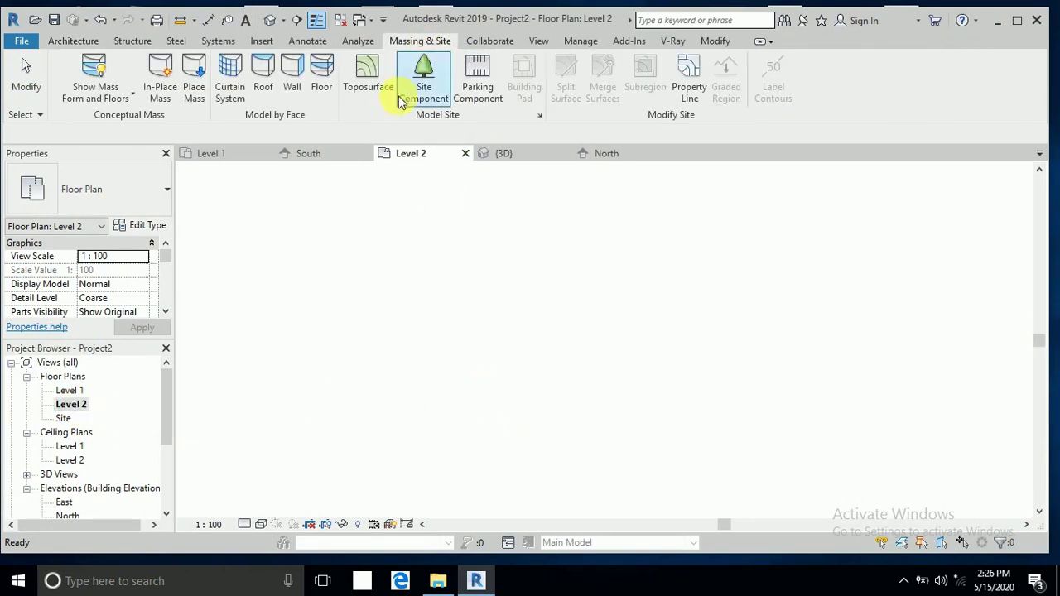
left_click(173, 96)
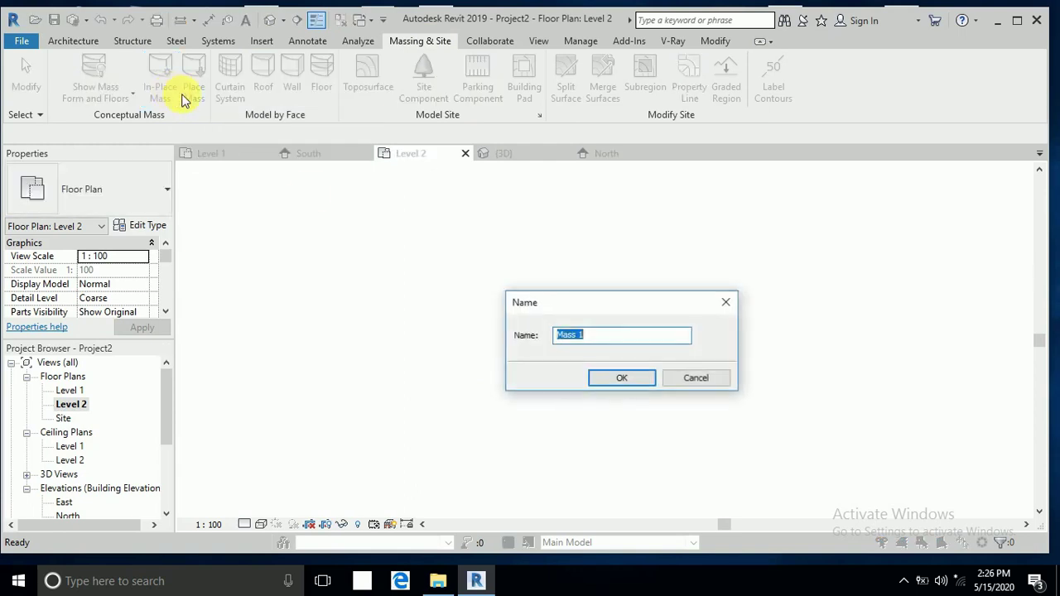
left_click(617, 381)
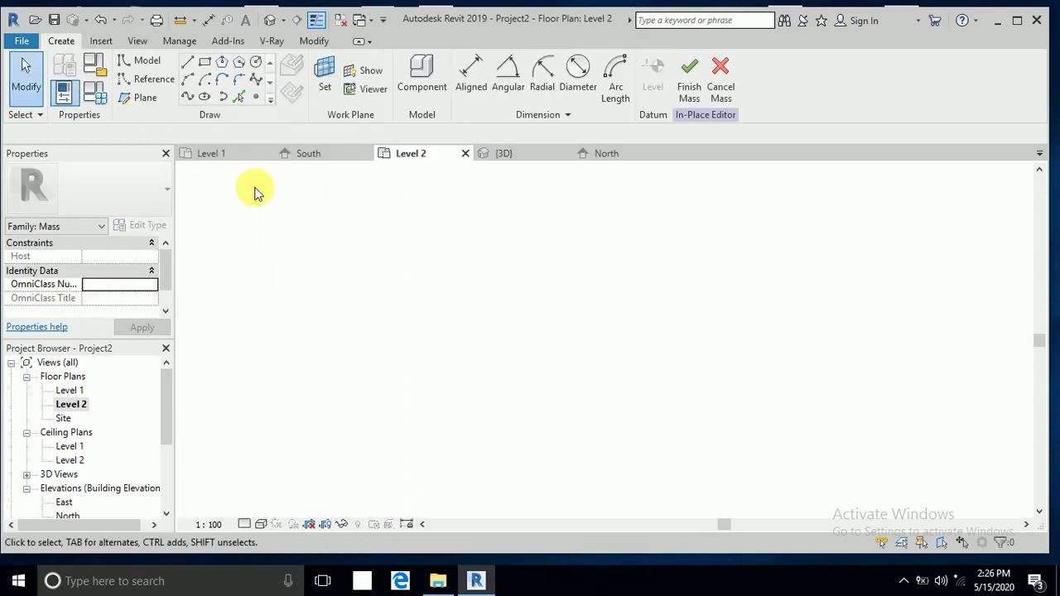
- Draw a vertical three-point spline about 18.8 units long as a model line on Level 2
left_click(189, 96)
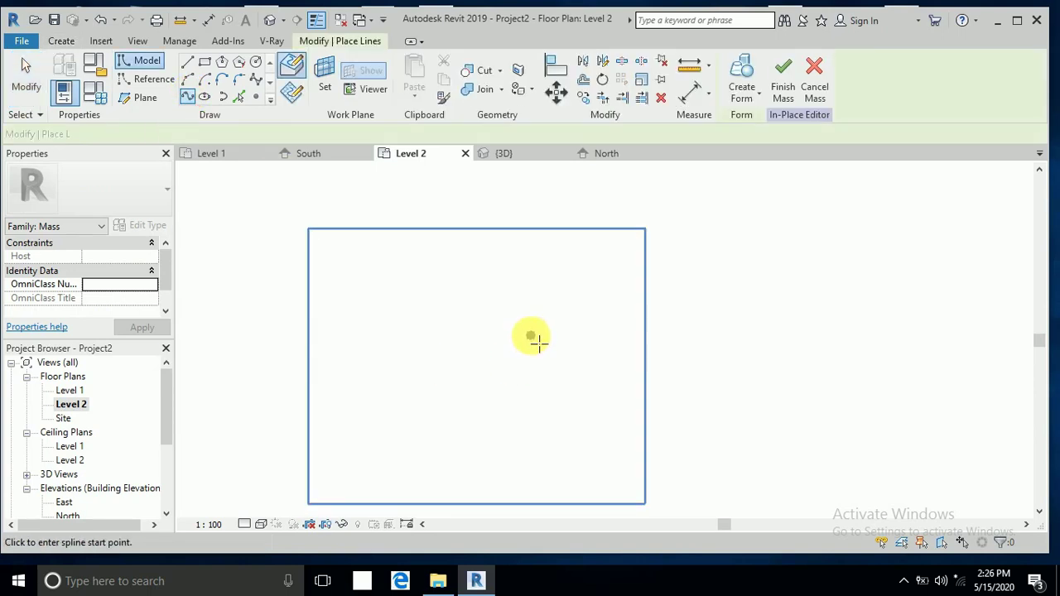
left_click(344, 291)
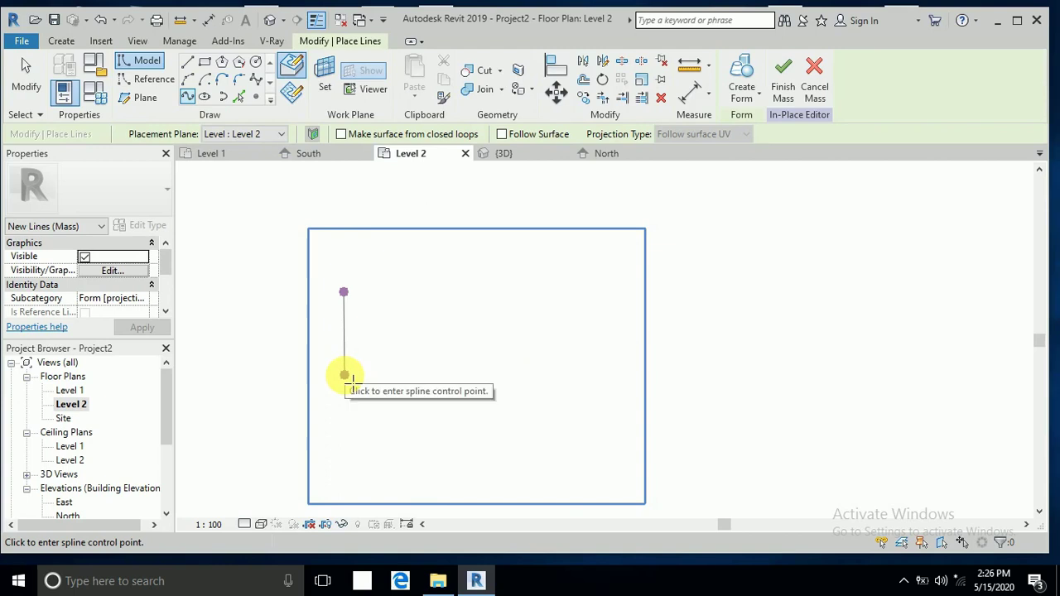
left_click(343, 374)
key("Escape")
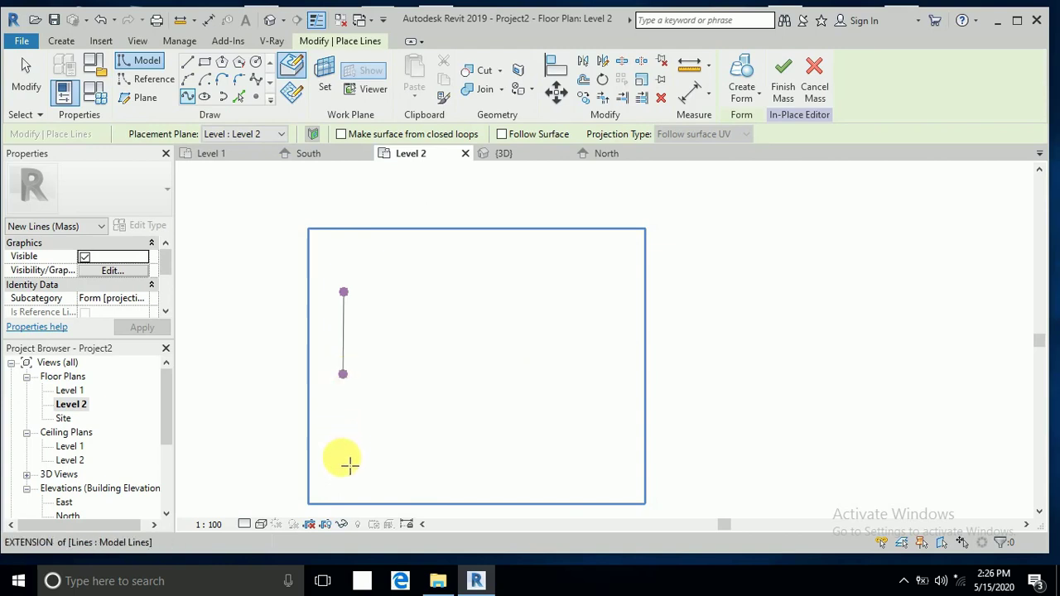
left_click(342, 465)
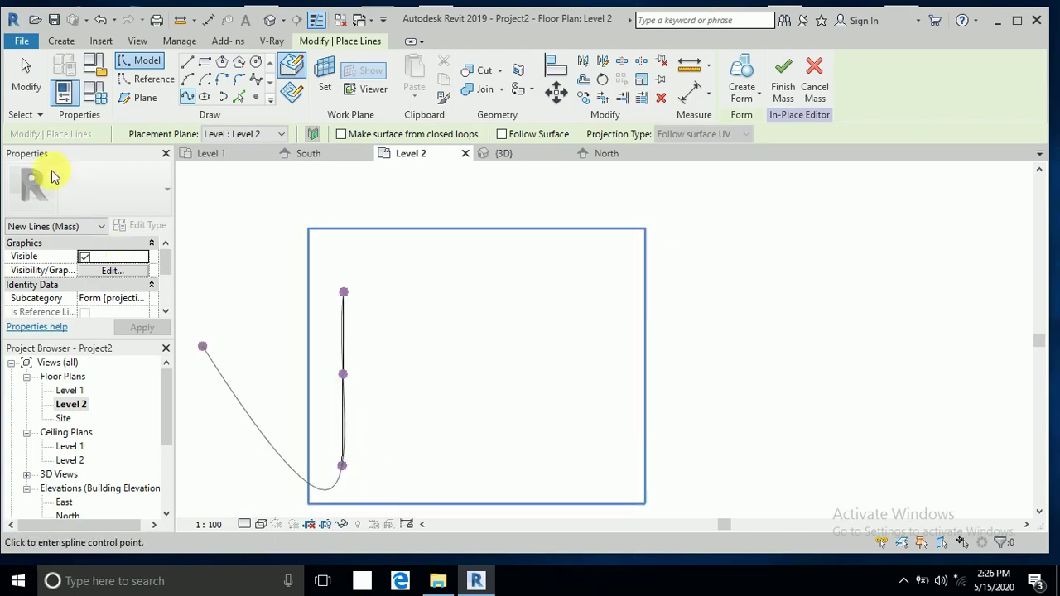
left_click(32, 87)
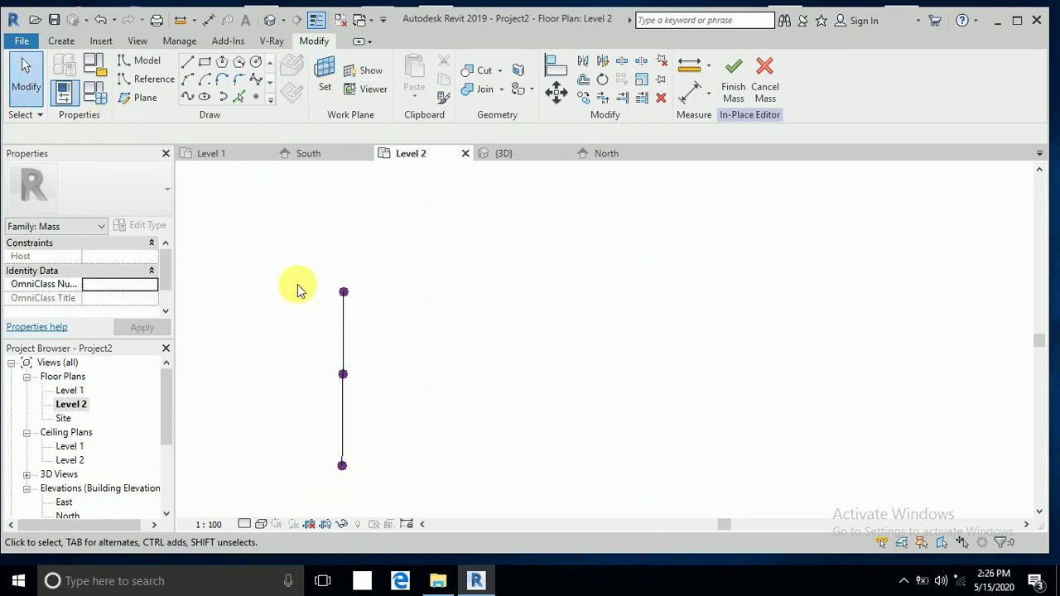
- Convert the vertical spline into a reference line
left_click(347, 330)
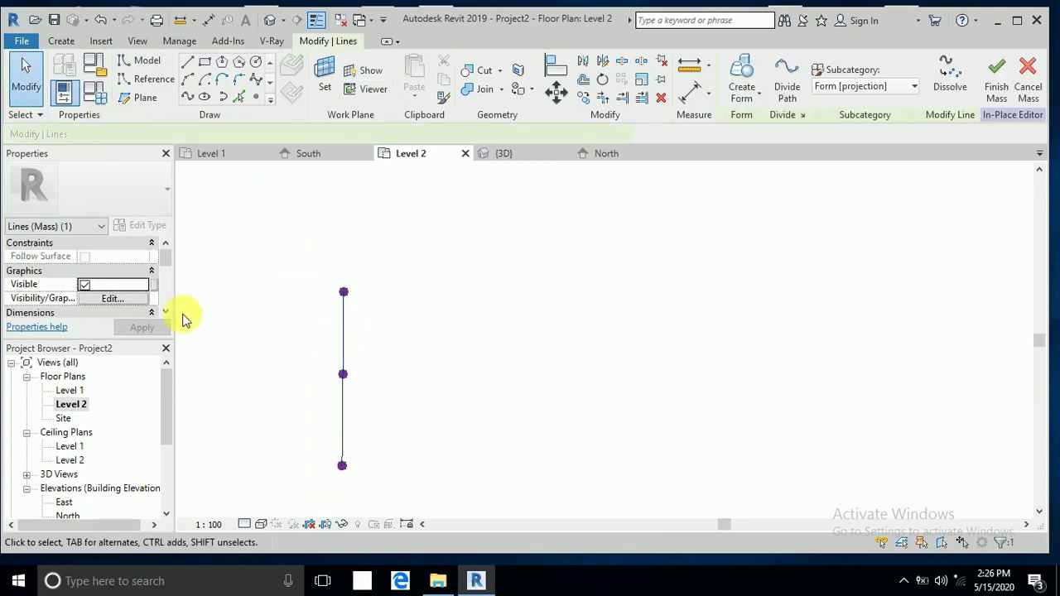
scroll(126, 295, "down", 3)
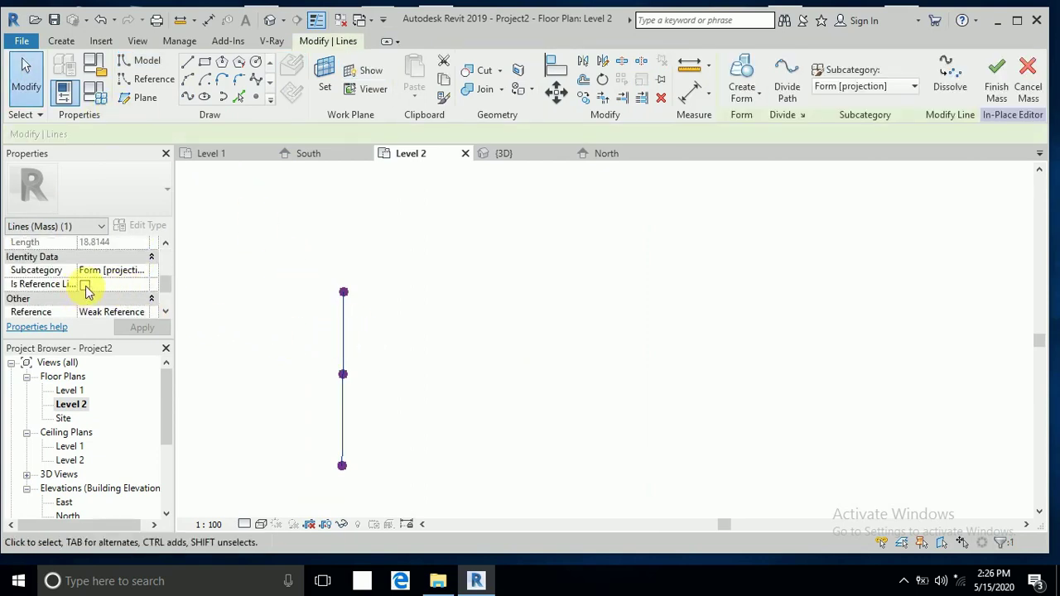
left_click(84, 284)
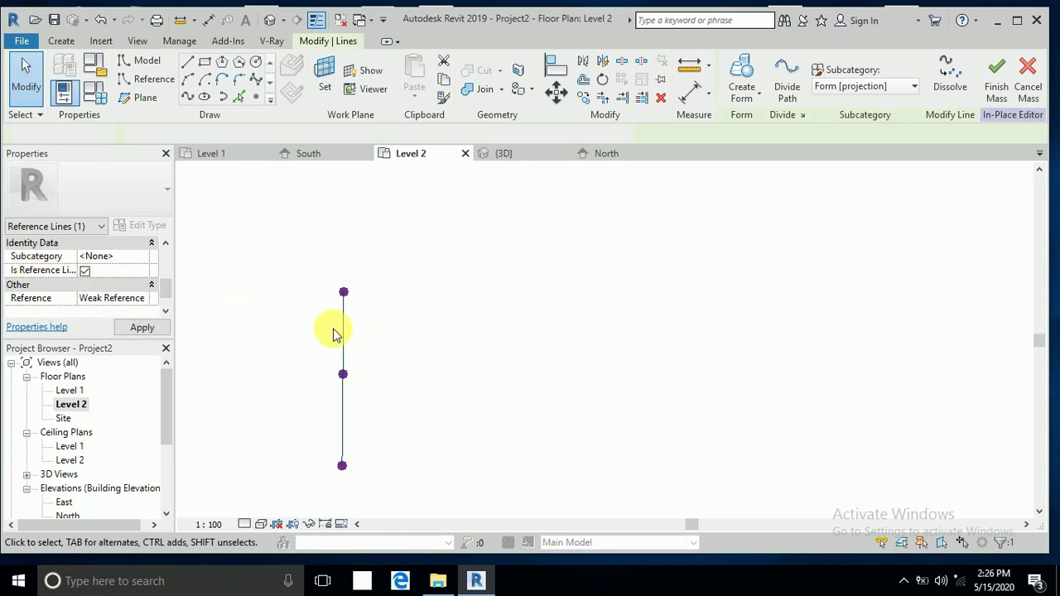
key("Escape")
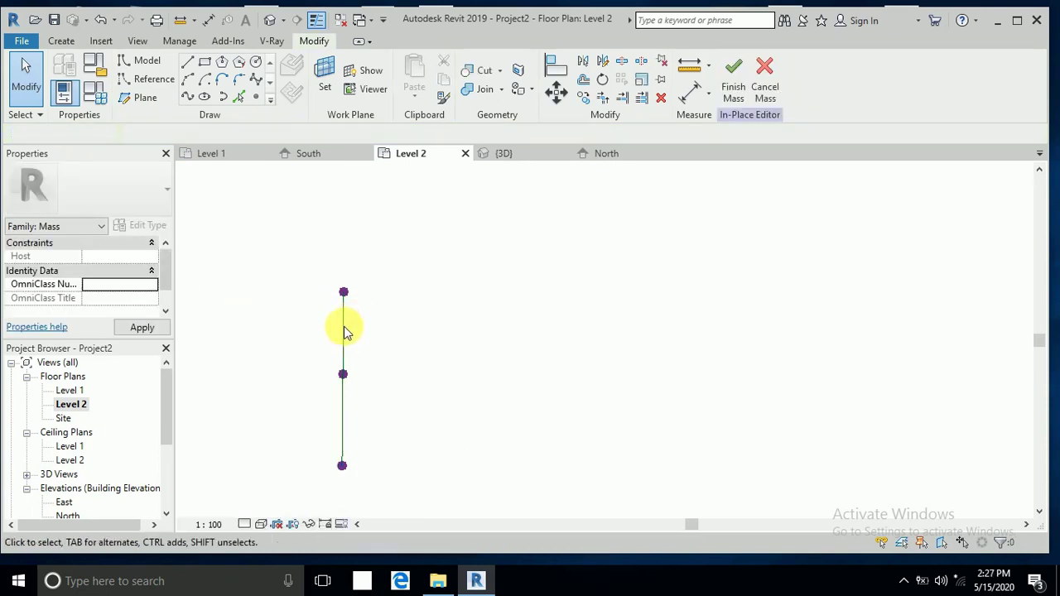
- Copy the reference line six times in a row to the right, spaced about 10 units apart, using multiple copies
left_click(436, 343)
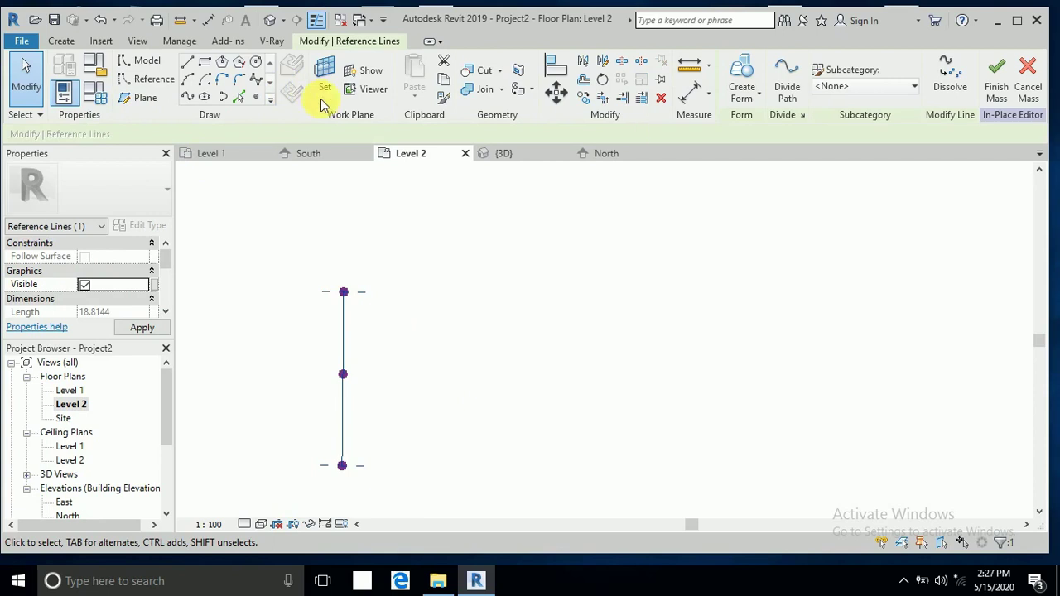
left_click(583, 98)
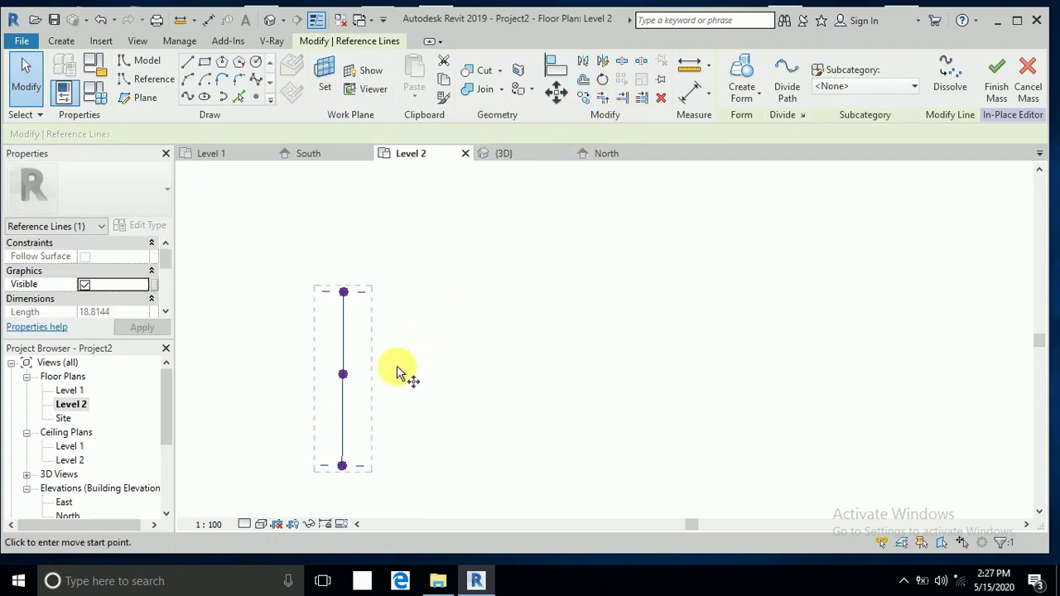
left_click(344, 374)
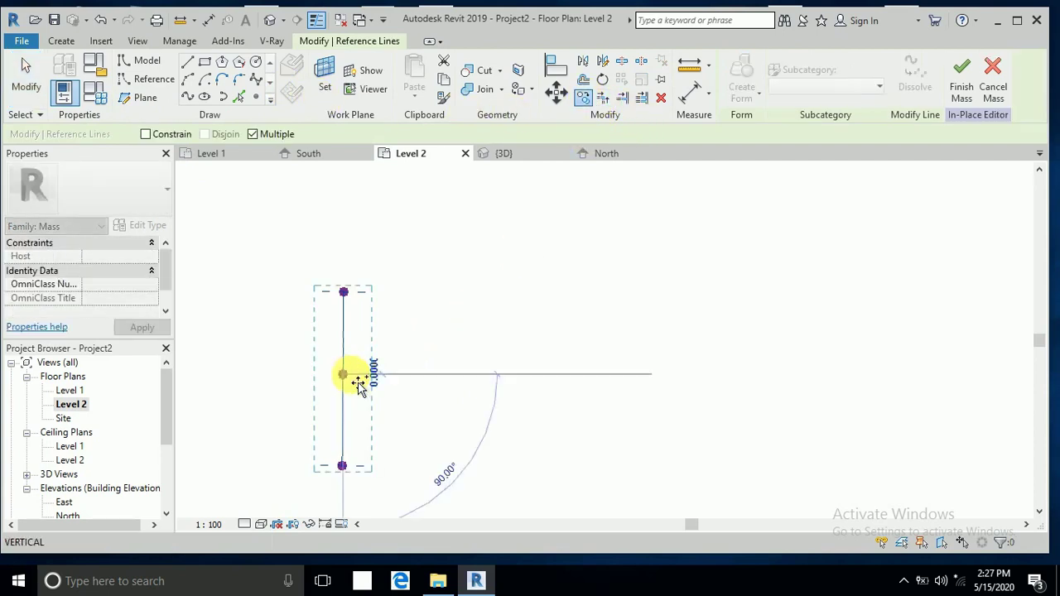
left_click(446, 377)
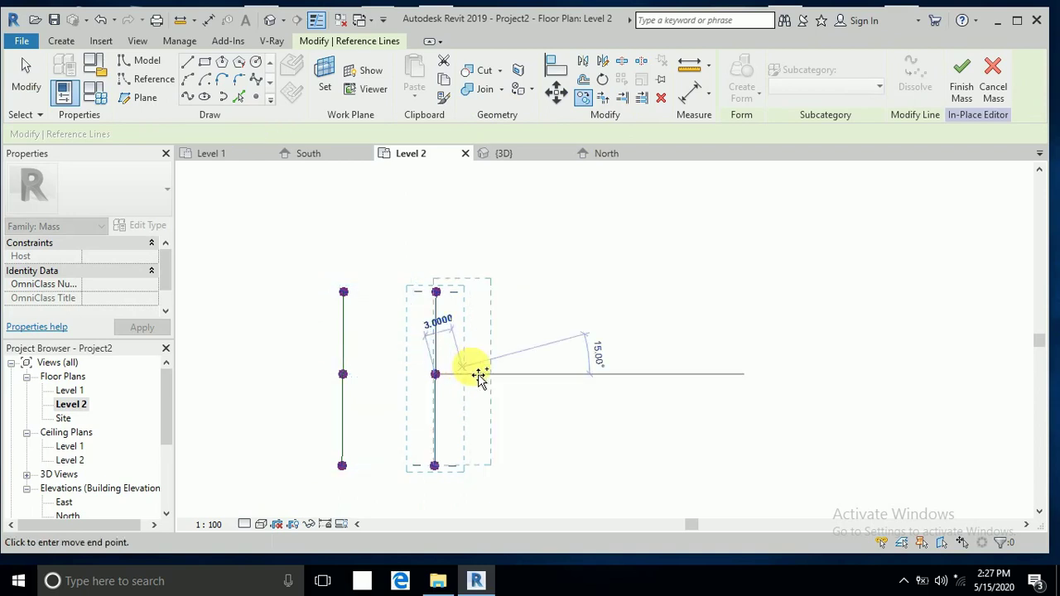
left_click(539, 375)
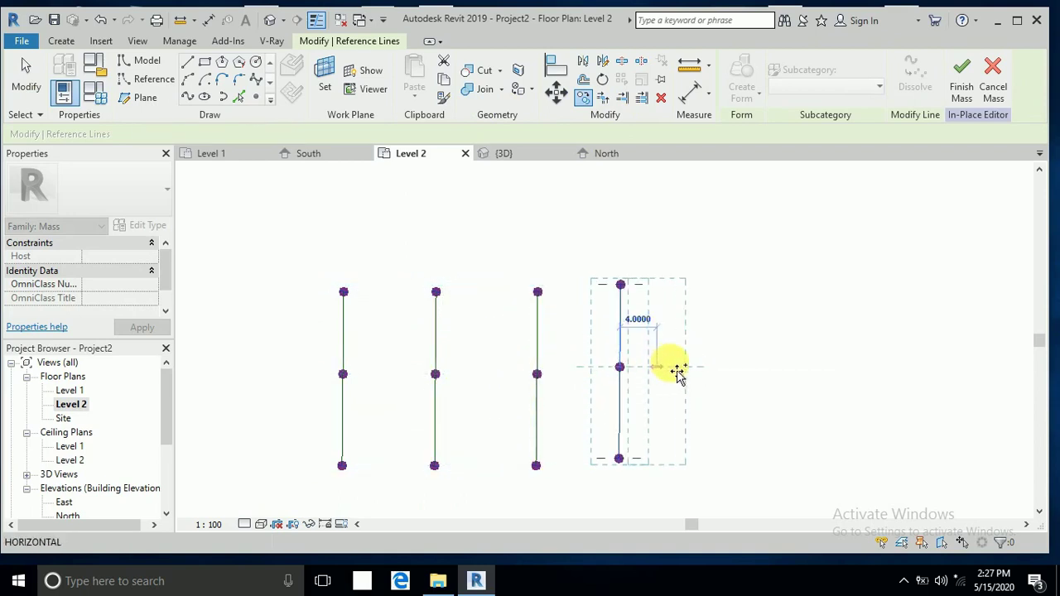
left_click(699, 366)
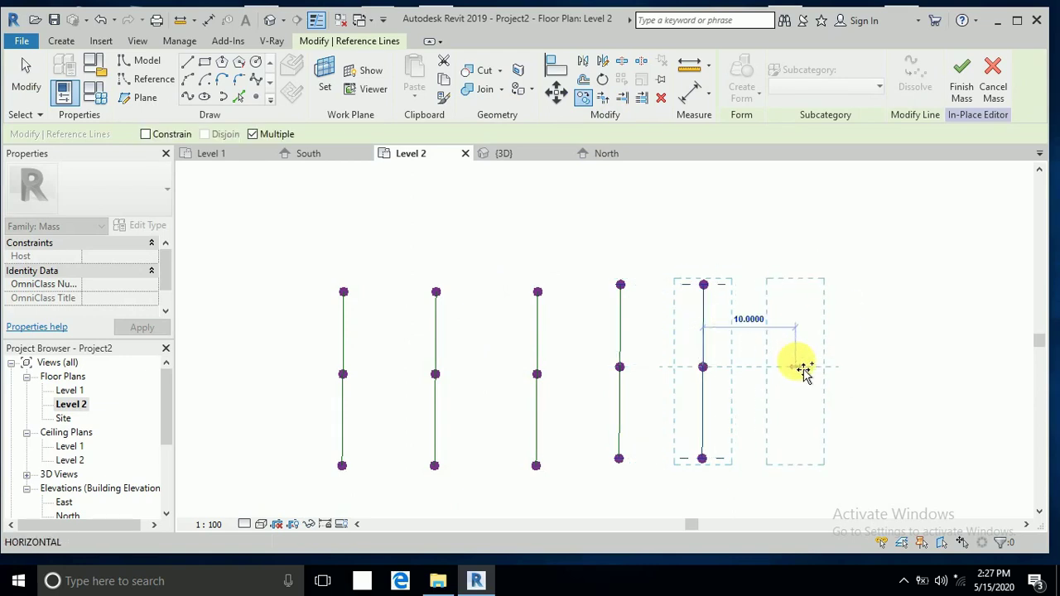
left_click(796, 361)
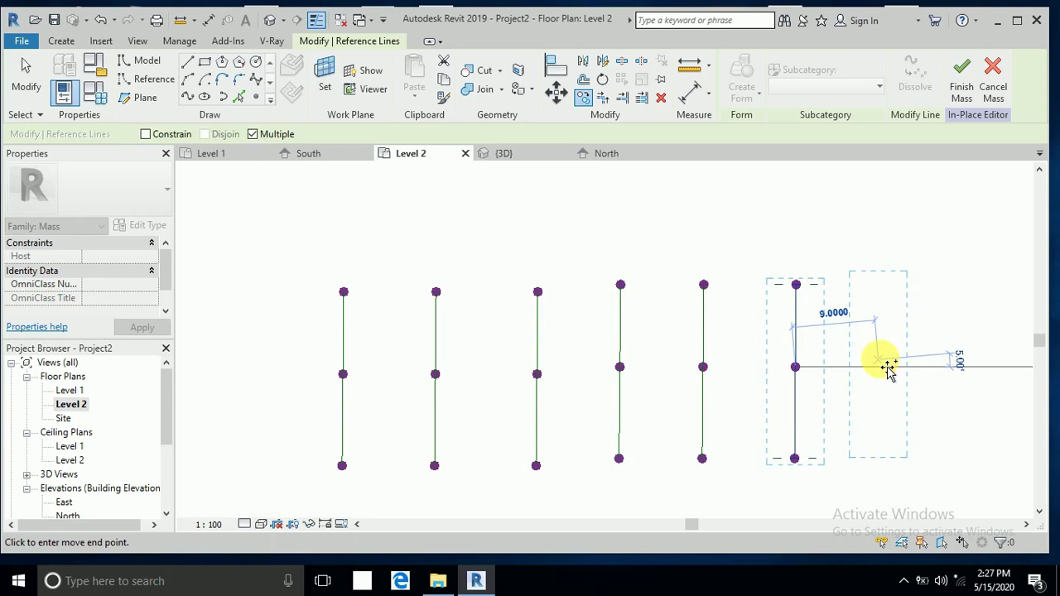
left_click(883, 366)
left_click(23, 89)
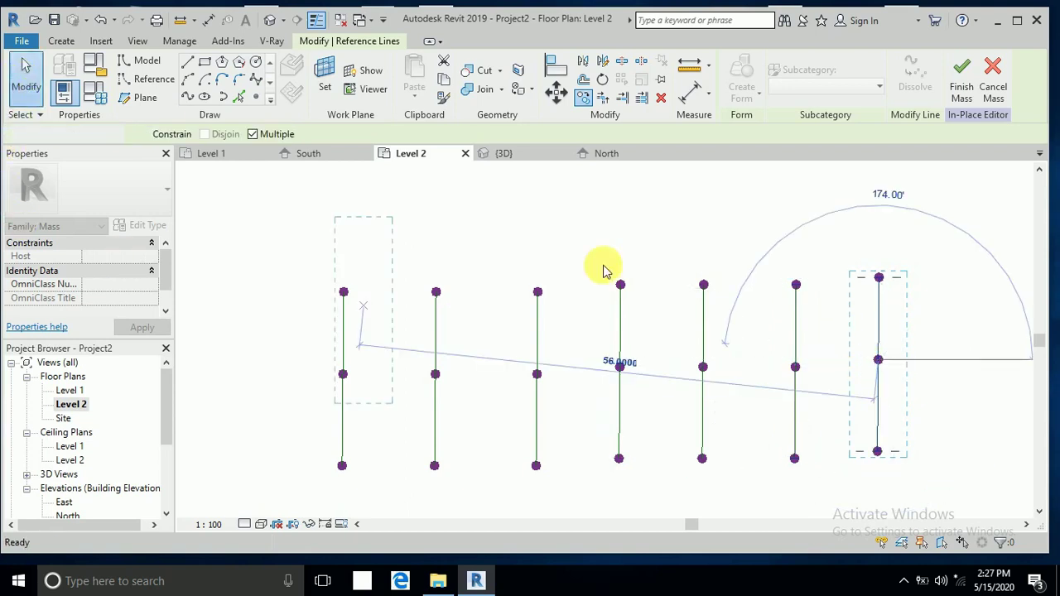
- Create a form from all seven reference lines and open the default 3D view
left_click_drag(913, 323, 334, 329)
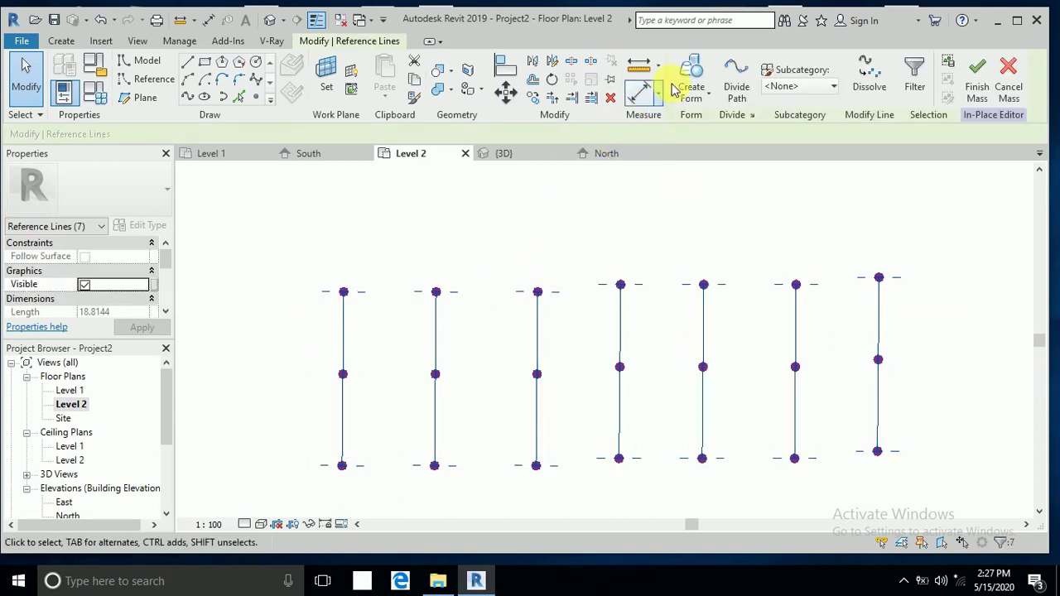
left_click(698, 90)
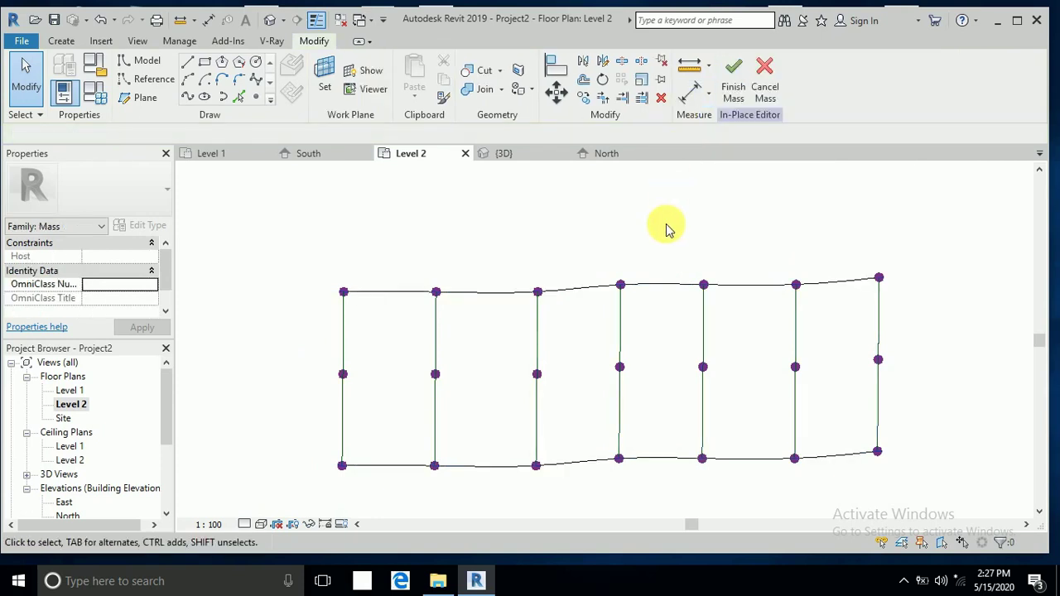
left_click(267, 20)
scroll(629, 398, "up", 2)
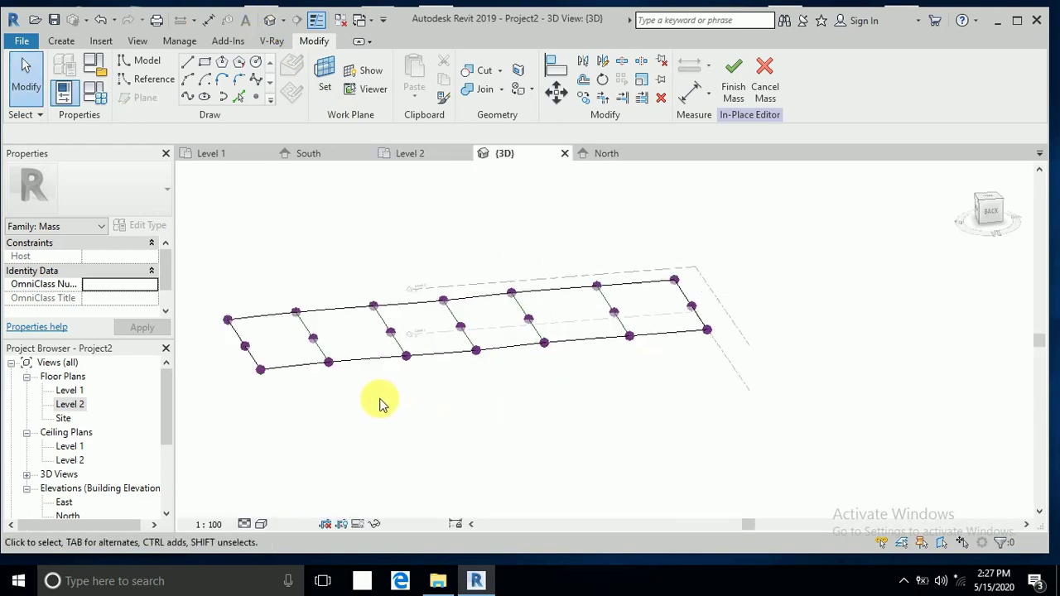
- Raise the middle reference point of the form's end profile above Level 2, setting its height through the point's offset
middle_click_drag(378, 402, 577, 407)
scroll(422, 369, "up", 3)
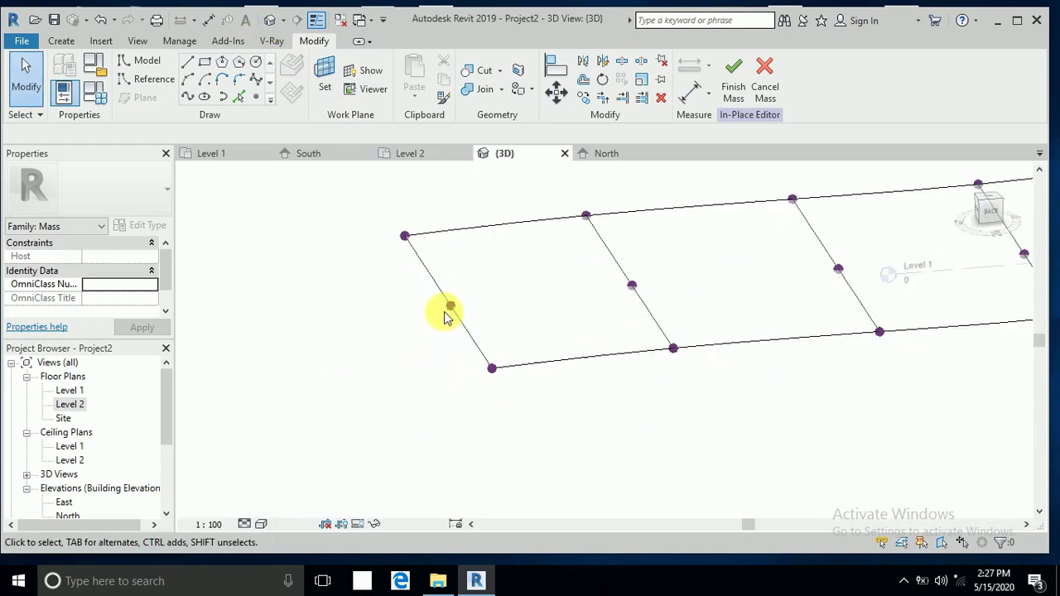
left_click(412, 336)
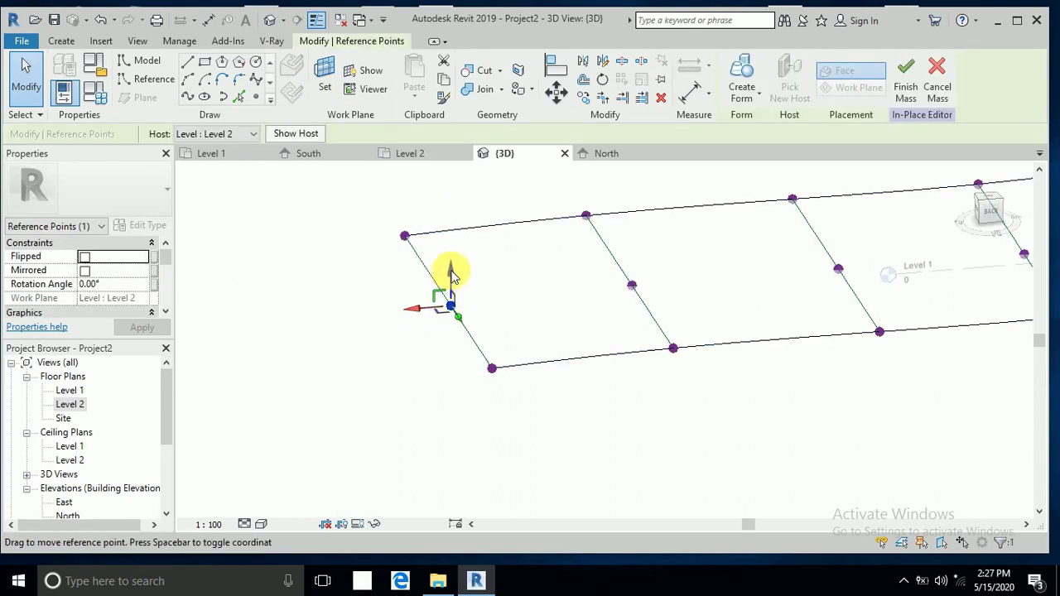
left_click_drag(452, 274, 428, 290)
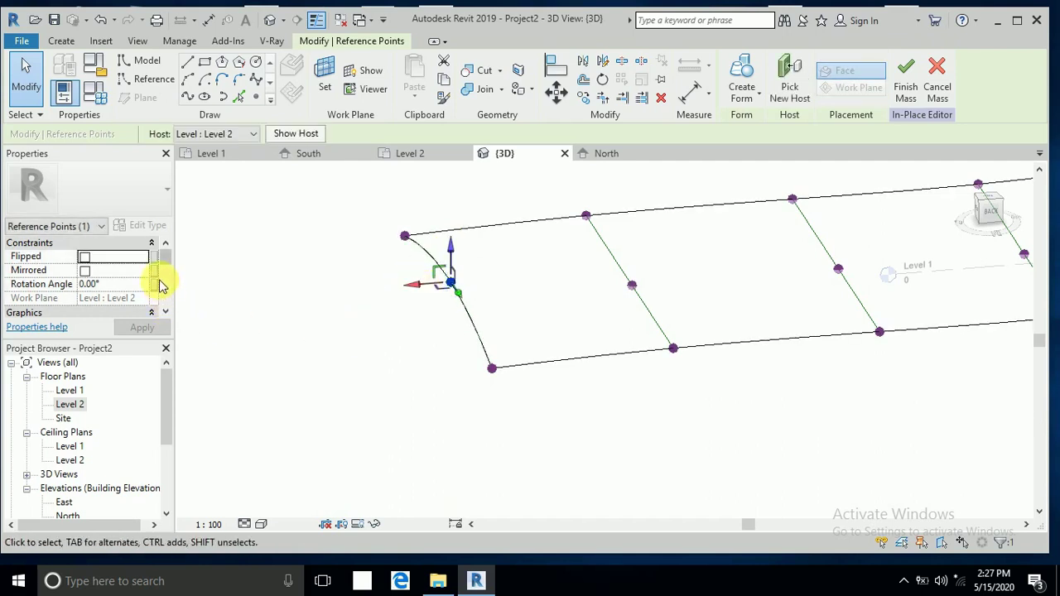
scroll(157, 282, "down", 5)
left_click(116, 257)
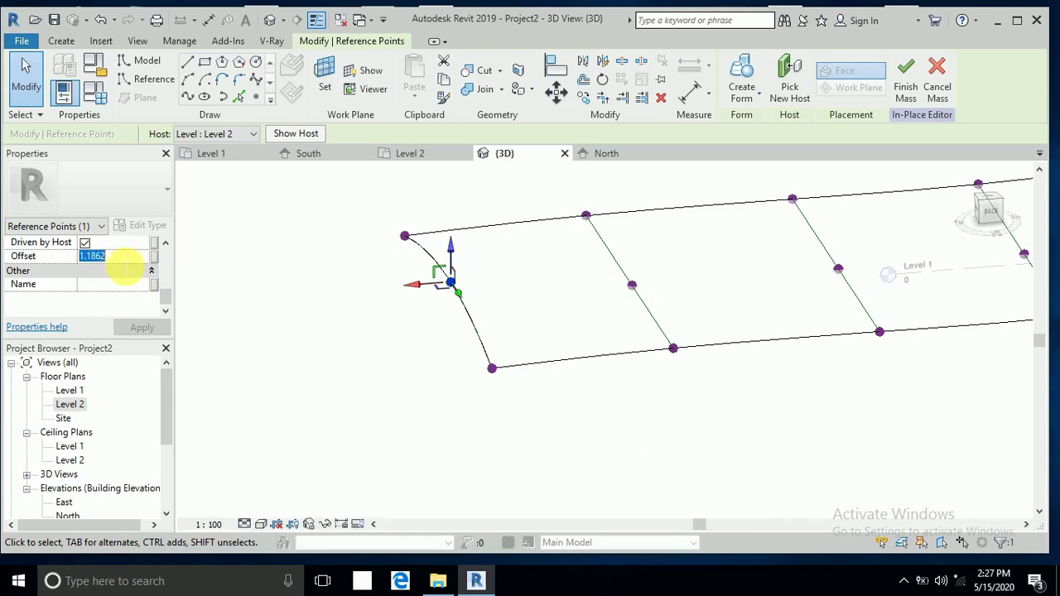
left_click(345, 331)
scroll(325, 394, "down", 3)
middle_click_drag(325, 393, 526, 459)
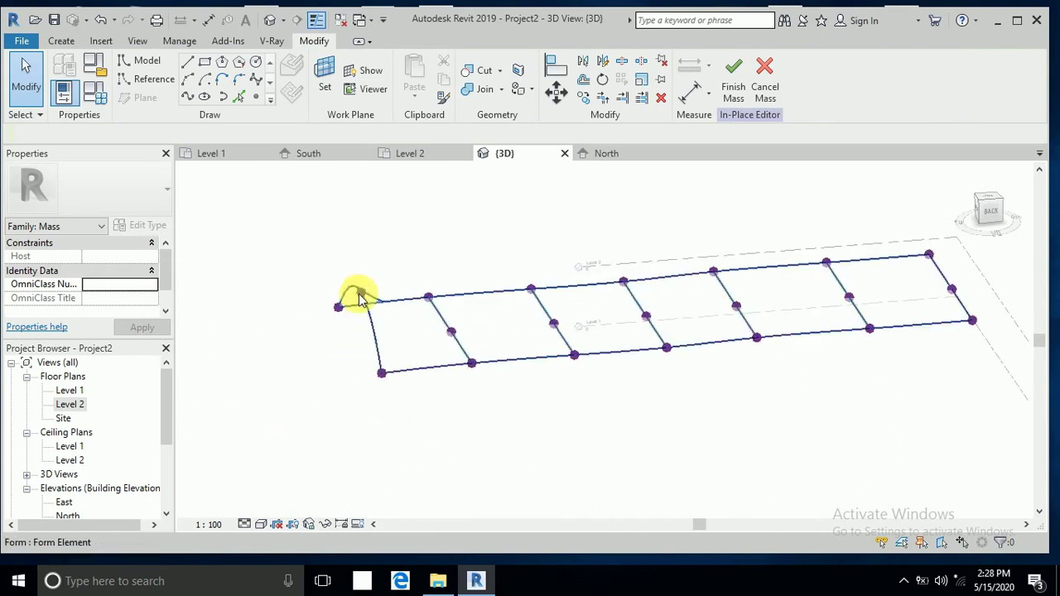
- Shift the raised middle point of the end profile horizontally outward, away from the neighbouring profiles
scroll(364, 294, "up", 3)
scroll(366, 296, "up", 5)
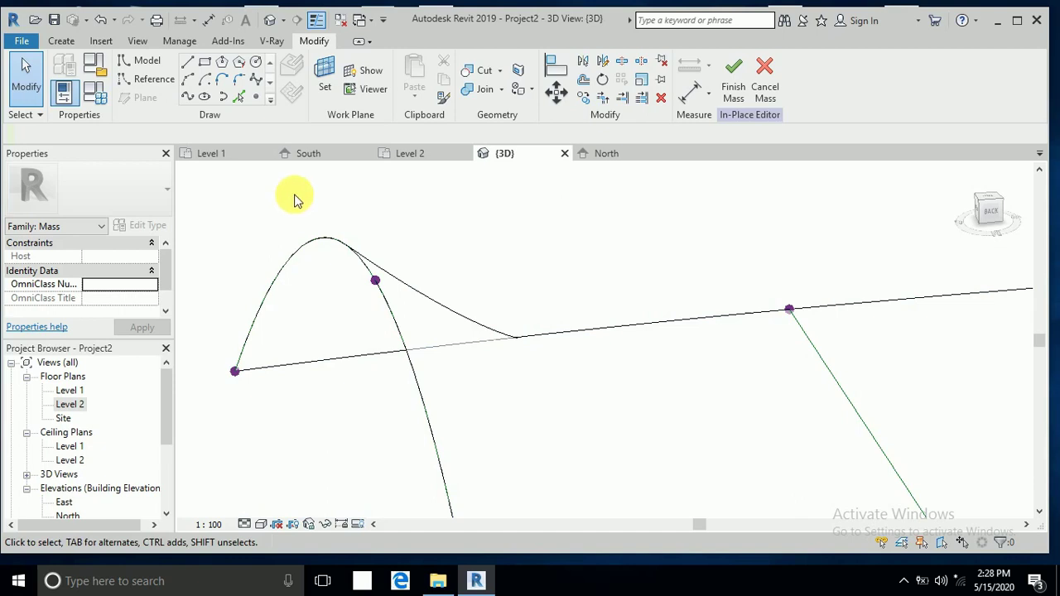
left_click_drag(339, 213, 401, 304)
left_click(375, 280)
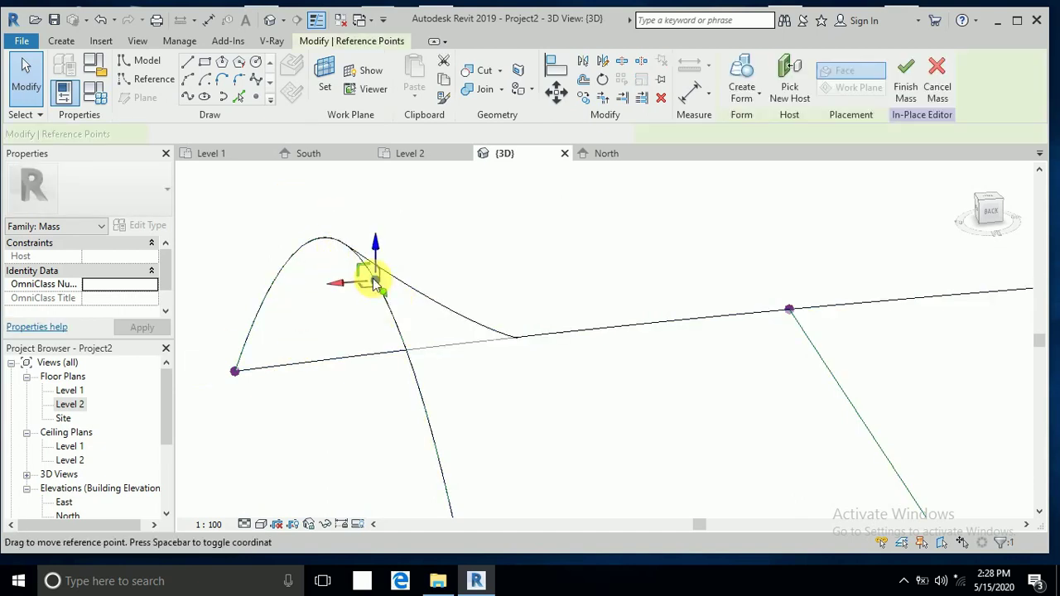
left_click_drag(330, 286, 229, 301)
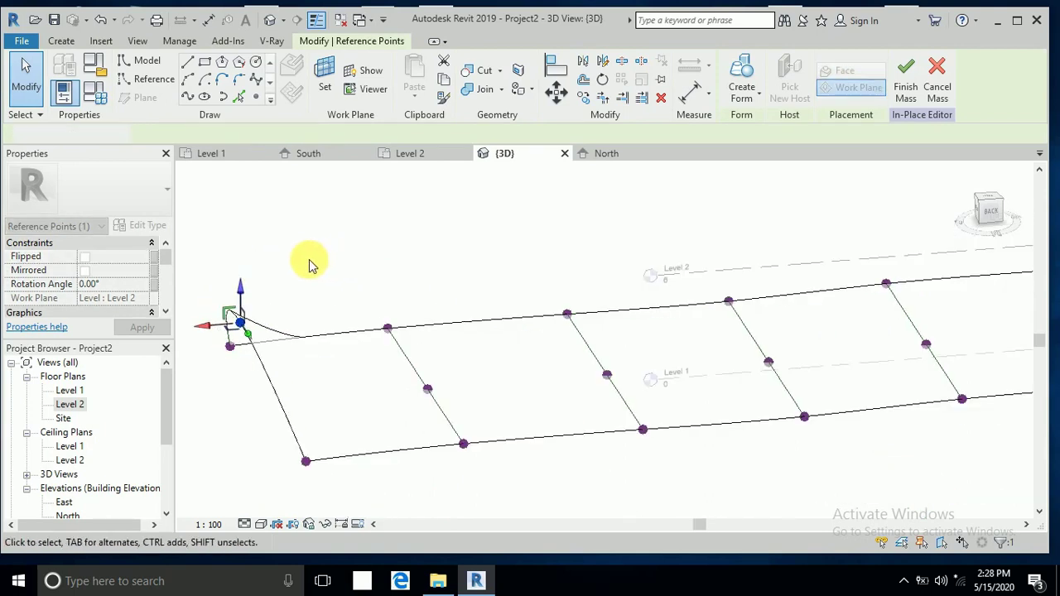
- Raise the middle reference point of the opposite, still flat end profile above Level 2 by setting its offset to 5
left_click(308, 265)
scroll(471, 409, "down", 3)
middle_click_drag(679, 433, 660, 386, "shift")
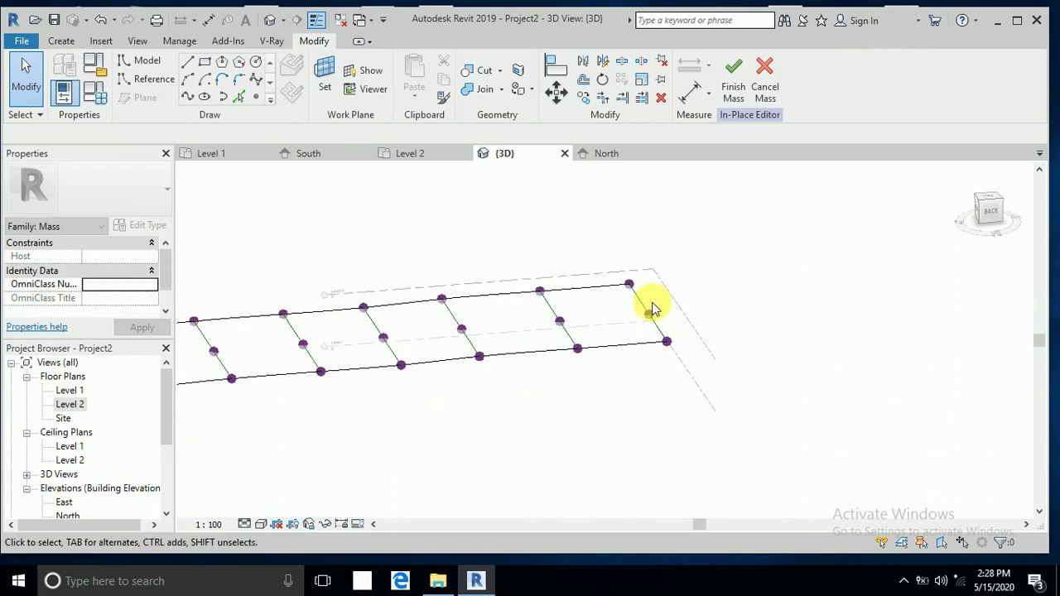
scroll(632, 329, "up", 5)
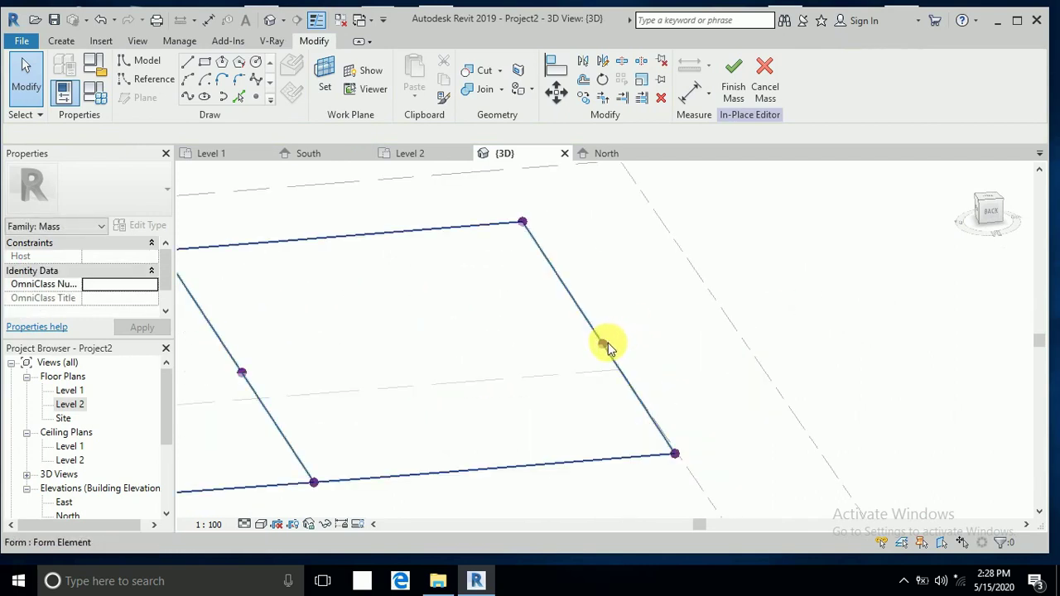
left_click(602, 345)
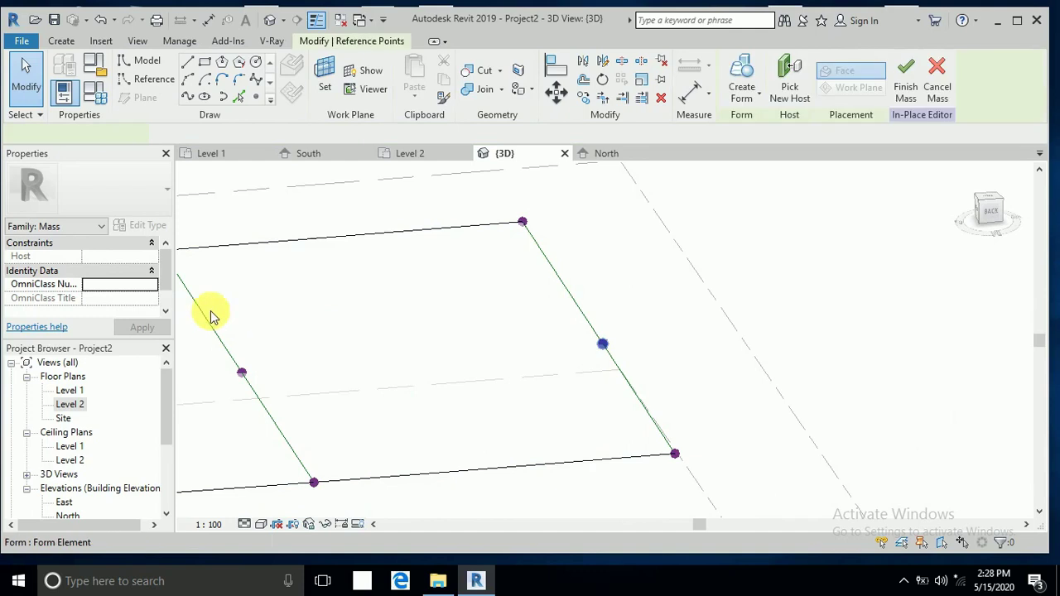
scroll(114, 300, "down", 2)
left_click(121, 284)
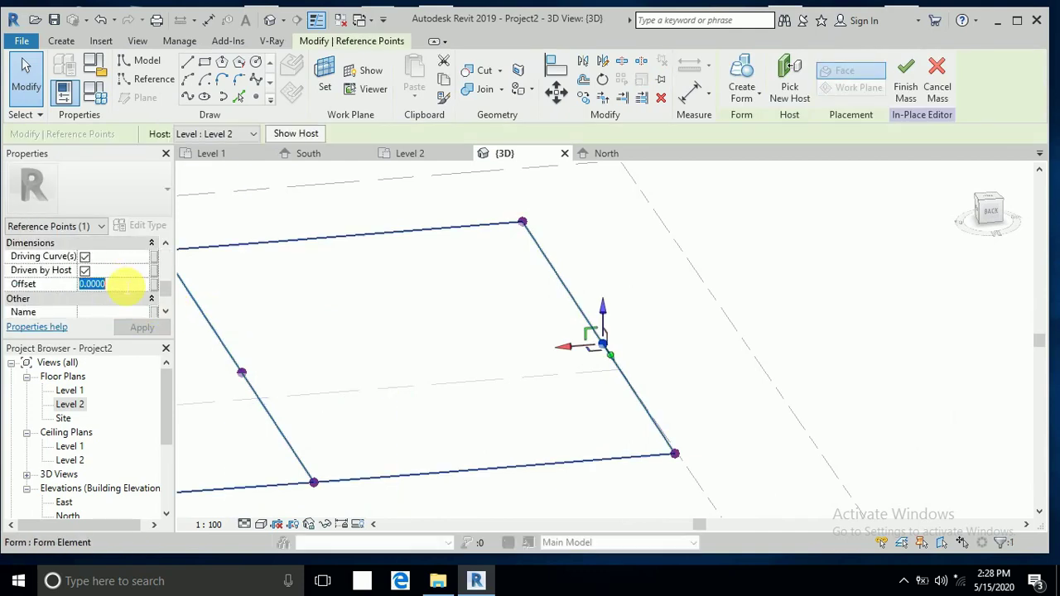
type("5")
key("Return")
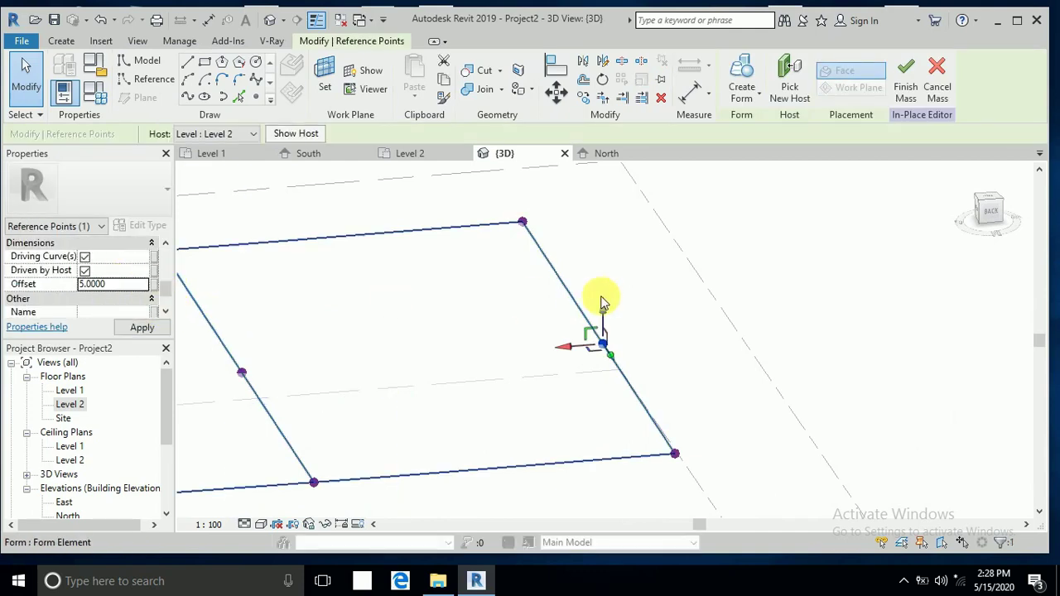
left_click(769, 243)
scroll(669, 372, "down", 2)
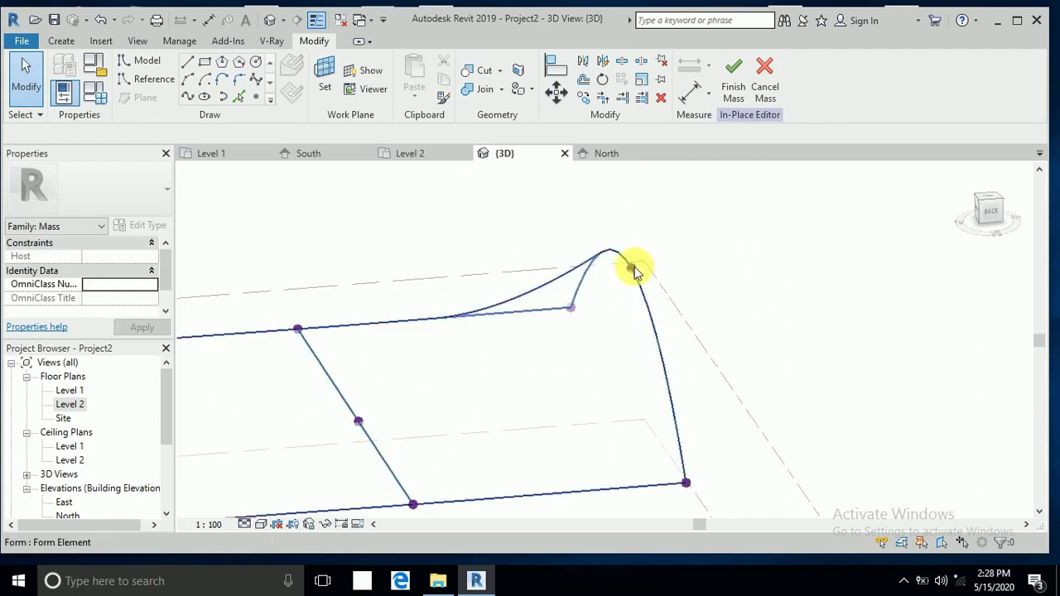
- Shift that end profile's raised middle point horizontally outward, away from the neighbouring profiles
scroll(631, 248, "up", 2)
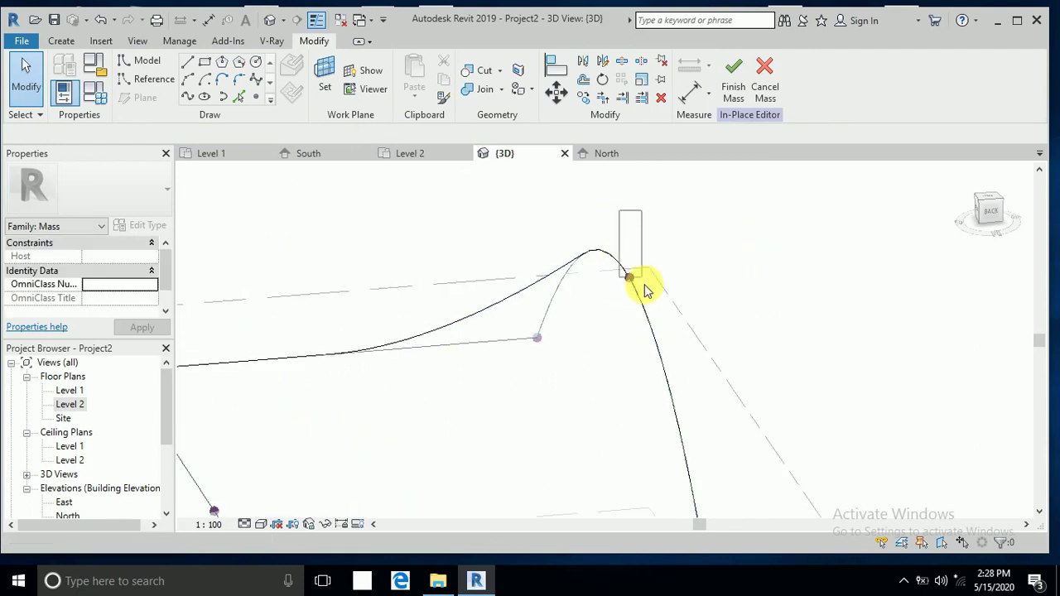
left_click(599, 313)
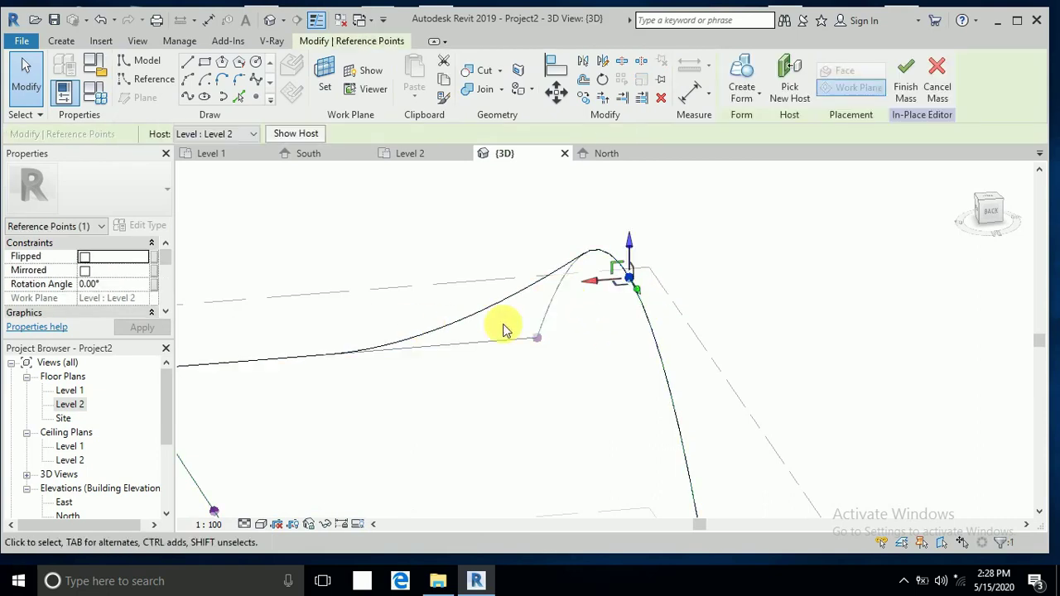
left_click_drag(590, 281, 766, 296)
left_click(766, 295)
scroll(762, 291, "down", 4)
middle_click_drag(762, 290, 621, 450, "shift")
scroll(752, 417, "down", 2)
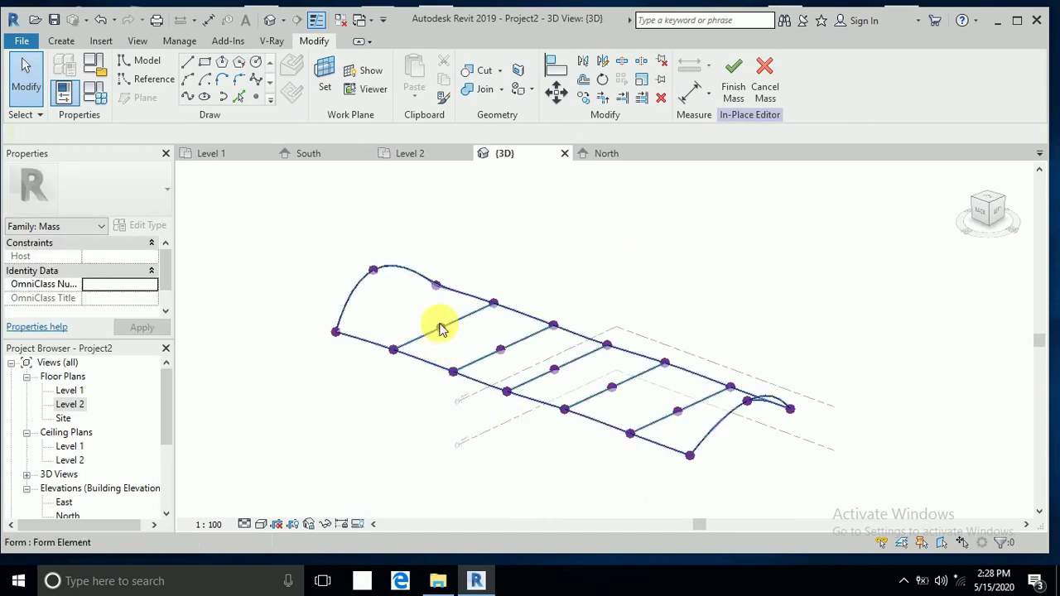
- Raise the middle reference points of the second and third profiles vertically into arches, starting beside the first end profile
scroll(440, 326, "up", 4)
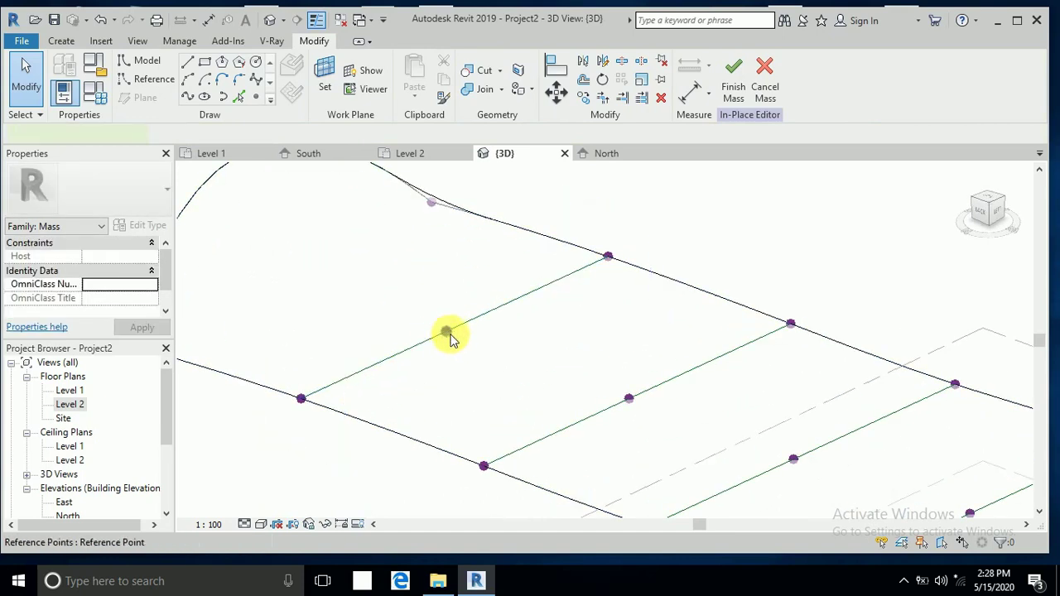
left_click(447, 333)
left_click_drag(446, 294, 450, 213)
scroll(449, 213, "down", 3)
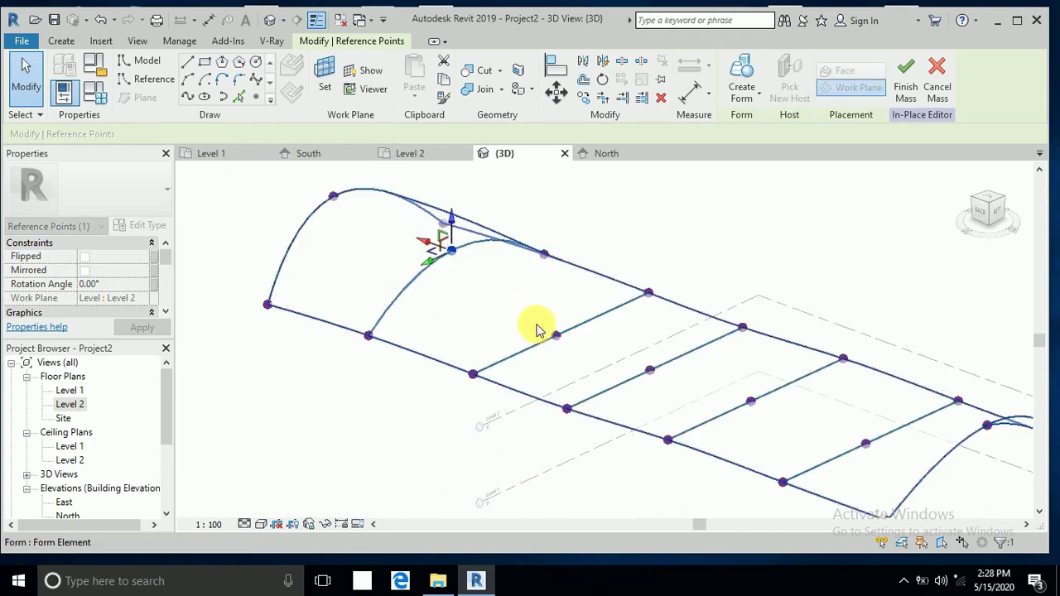
left_click(557, 337)
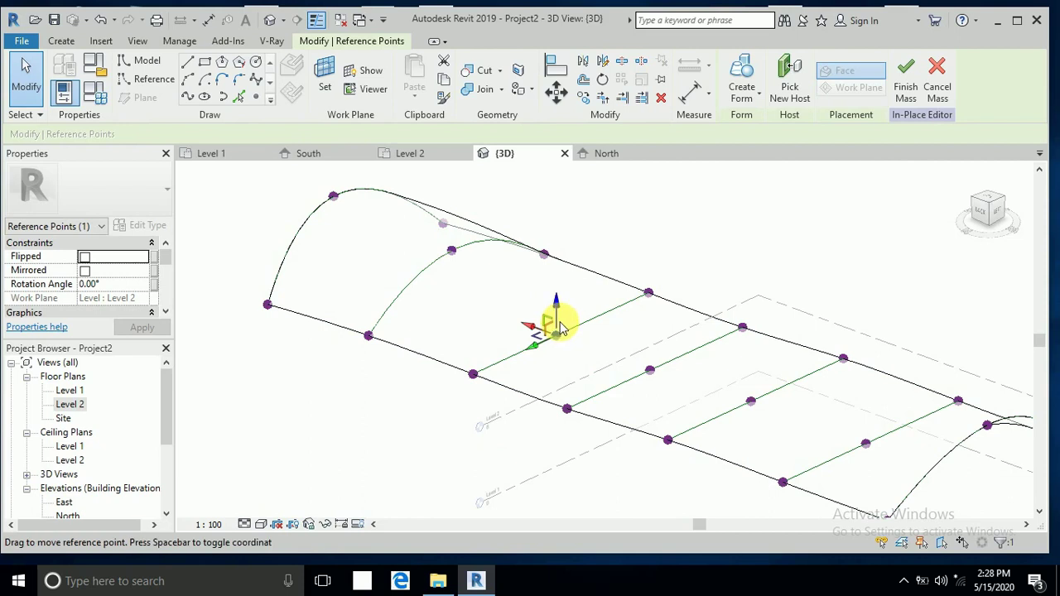
left_click_drag(556, 310, 559, 267)
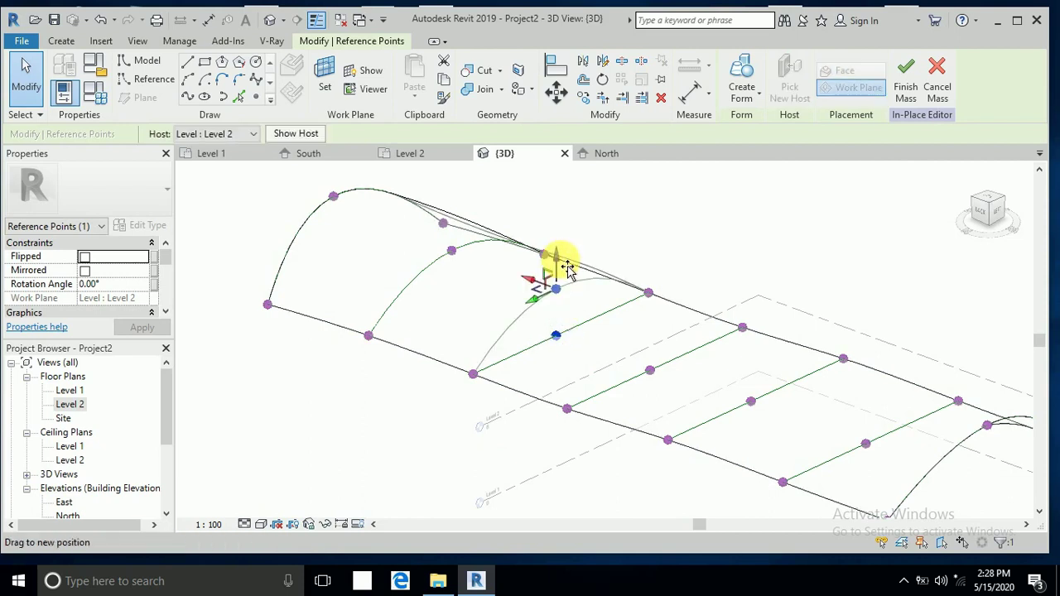
- Raise the middle reference points of the three remaining flat inner profiles vertically into matching arches
left_click(649, 373)
left_click_drag(649, 372, 646, 294)
left_click_drag(749, 386, 753, 336)
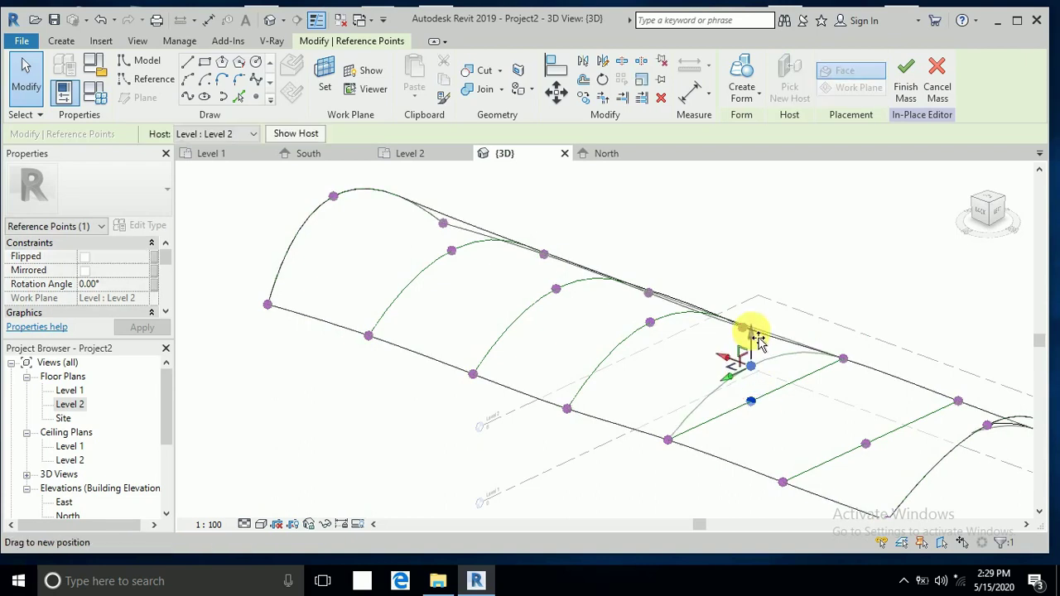
left_click(867, 446)
left_click_drag(865, 418, 867, 371)
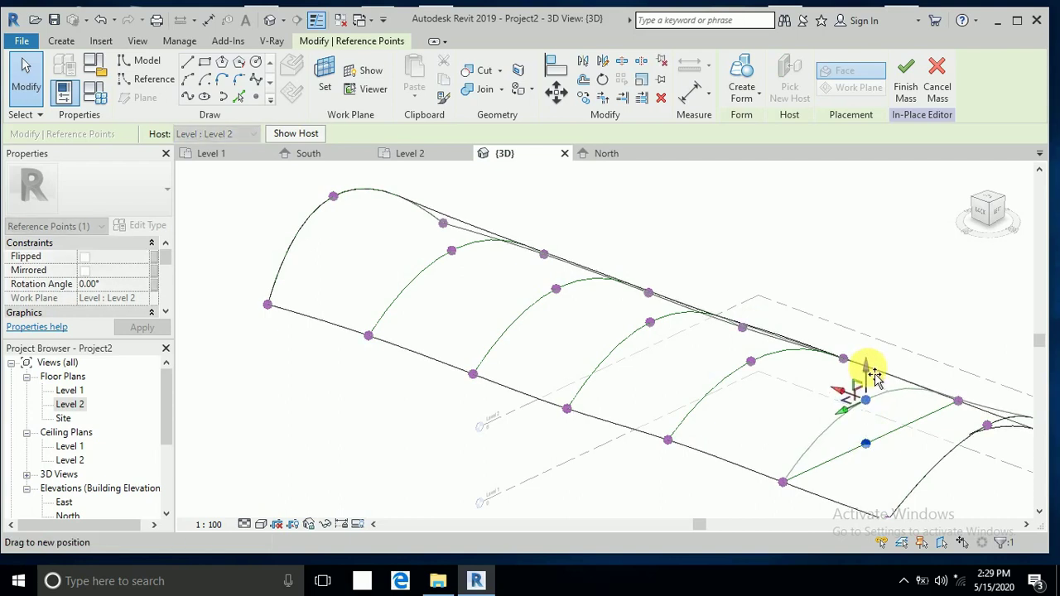
left_click(817, 299)
scroll(820, 306, "down", 3)
scroll(794, 313, "down", 2)
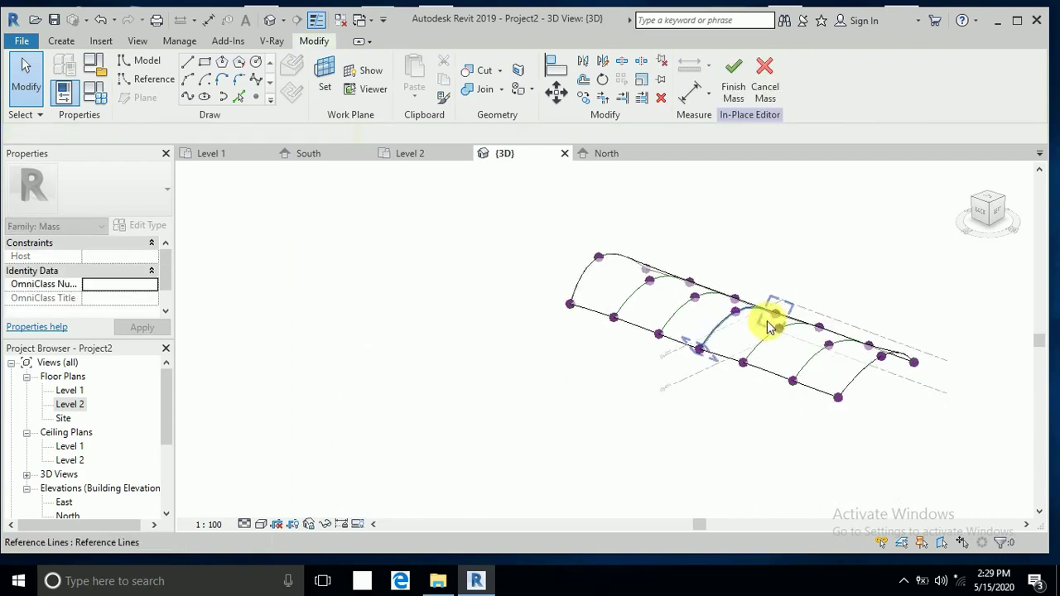
- Lower the first end profile's corner point on the form's back edge by setting its offset to -6
middle_click_drag(764, 419, 790, 426)
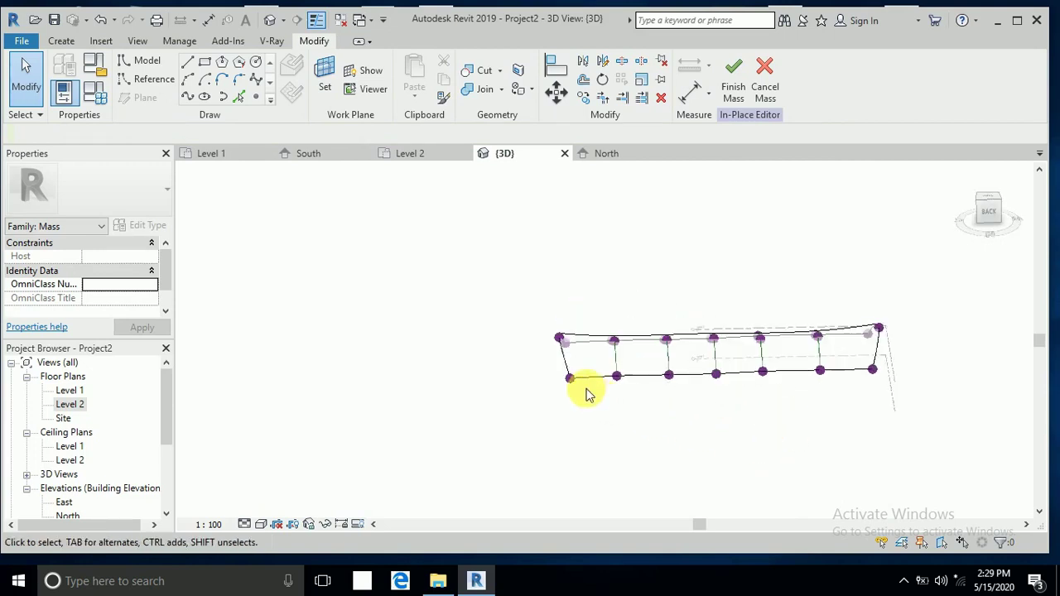
scroll(567, 379, "up", 3)
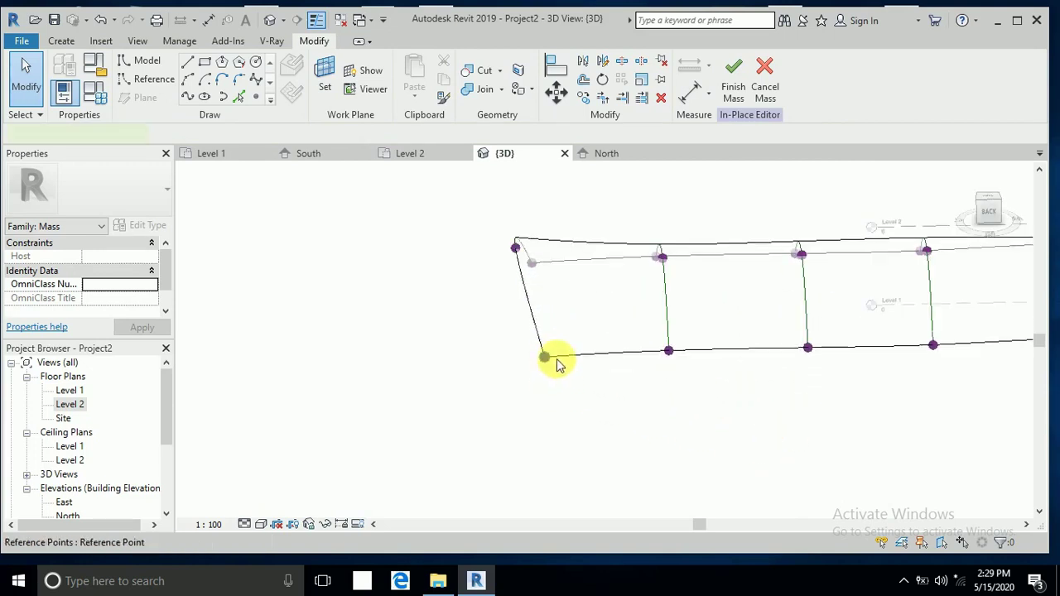
left_click(556, 364)
left_click_drag(552, 340, 547, 374)
scroll(137, 306, "down", 3)
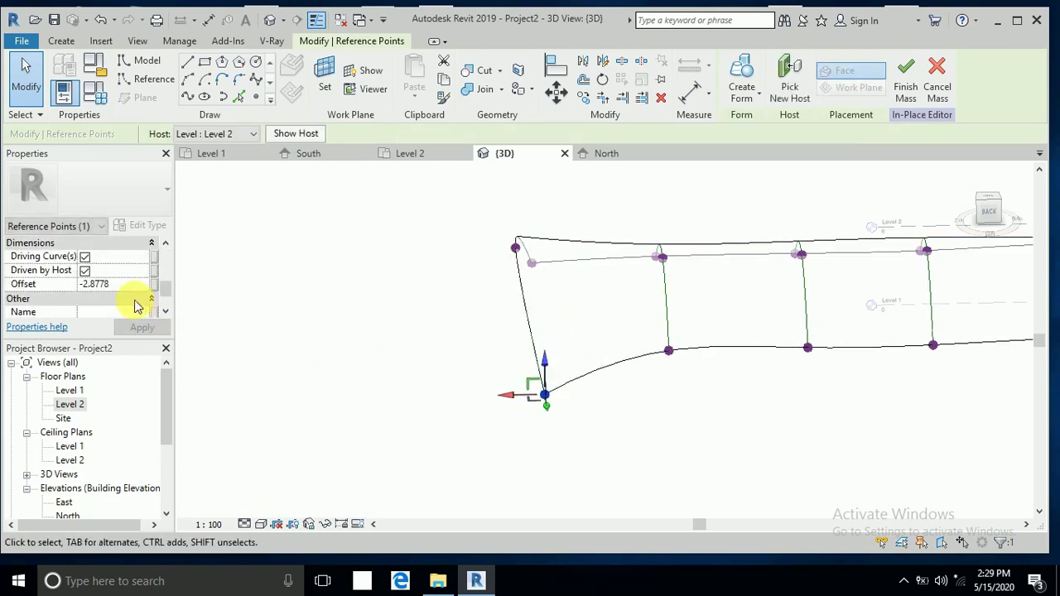
left_click(123, 285)
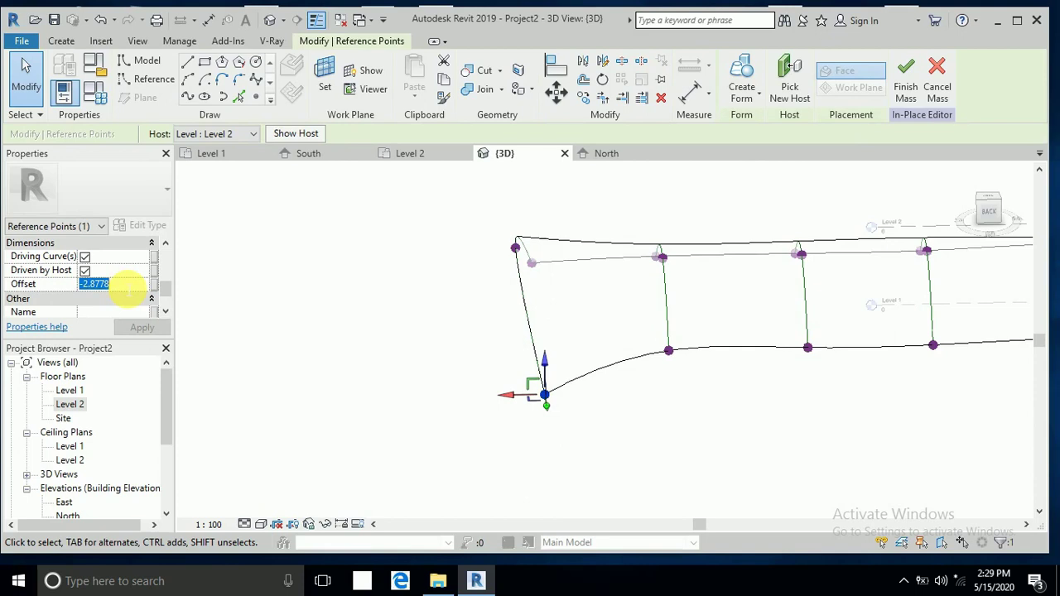
type("-6")
key("Return")
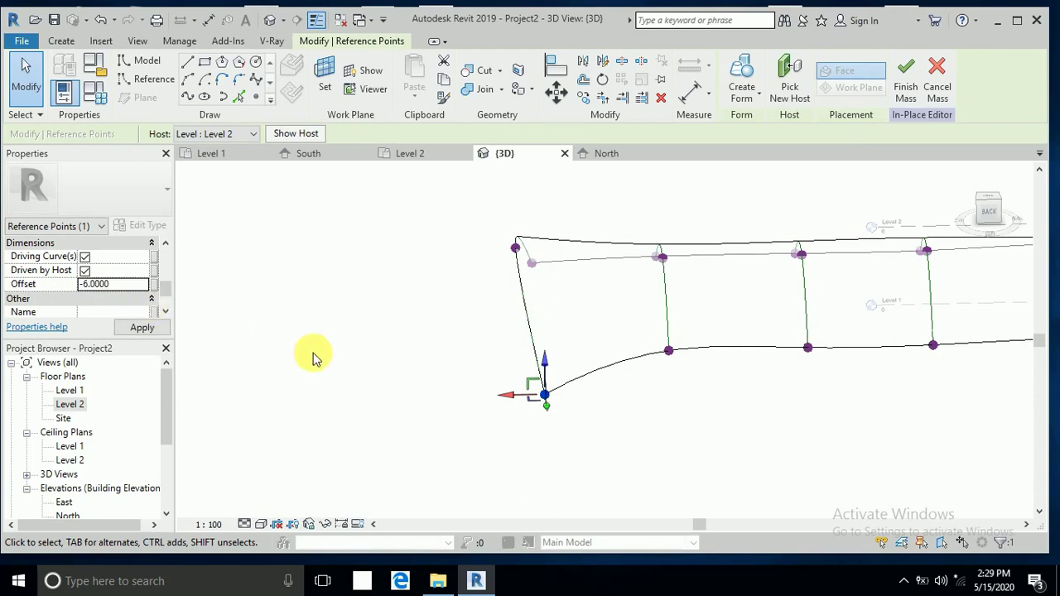
left_click(343, 372)
- Lower the third profile's end point on the back edge by setting its offset to -6
middle_click_drag(516, 436, 572, 407, "shift")
left_click(594, 347)
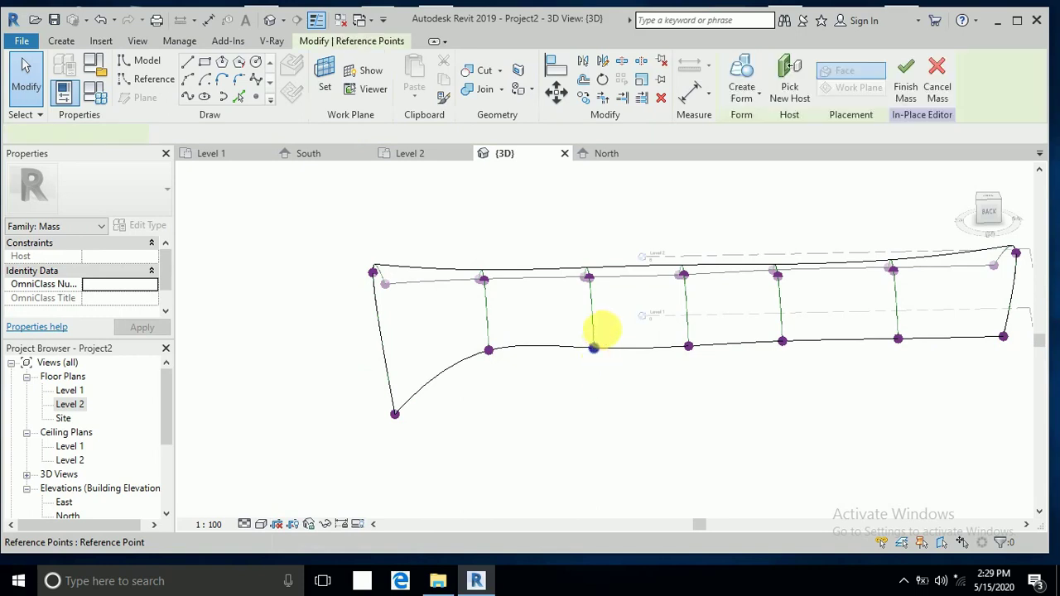
left_click_drag(603, 333, 602, 395)
scroll(116, 302, "down", 3)
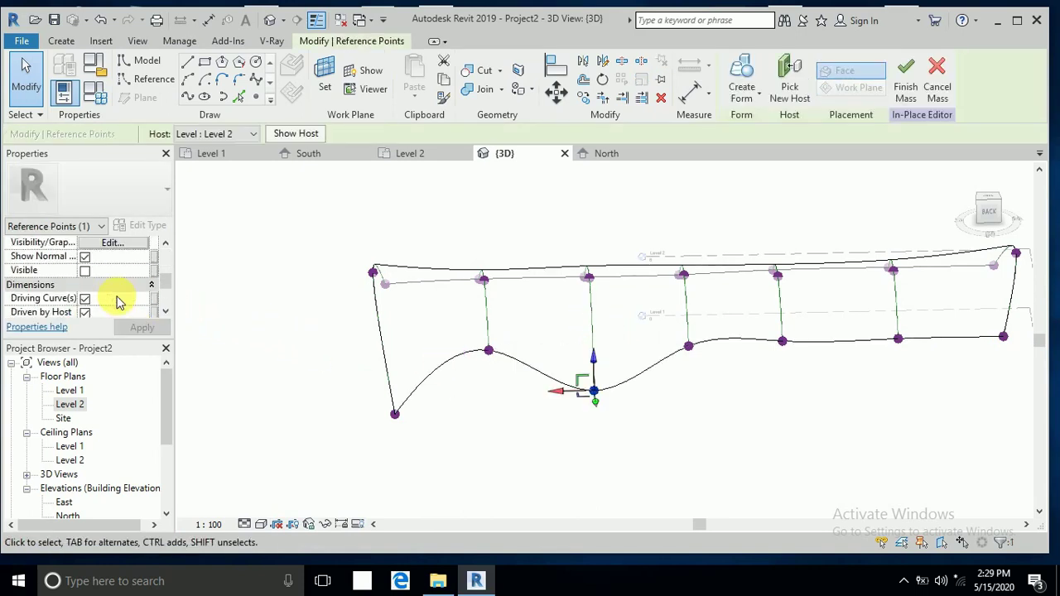
scroll(117, 300, "down", 2)
left_click(116, 256)
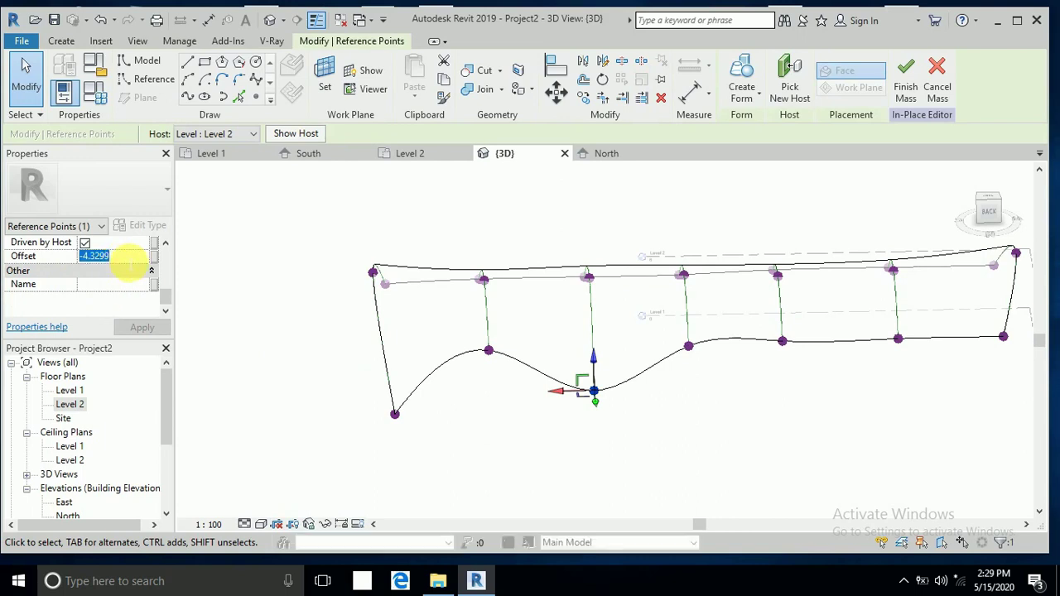
key("Return")
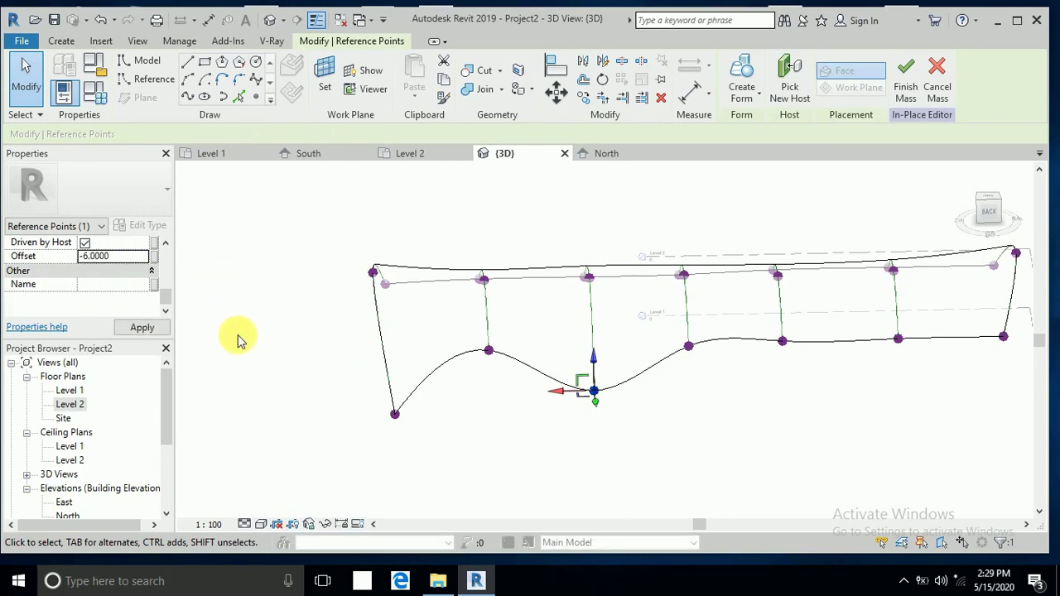
left_click(254, 362)
- Pull the fifth profile's end point on the back edge down to an offset of -6
scroll(253, 361, "down", 1)
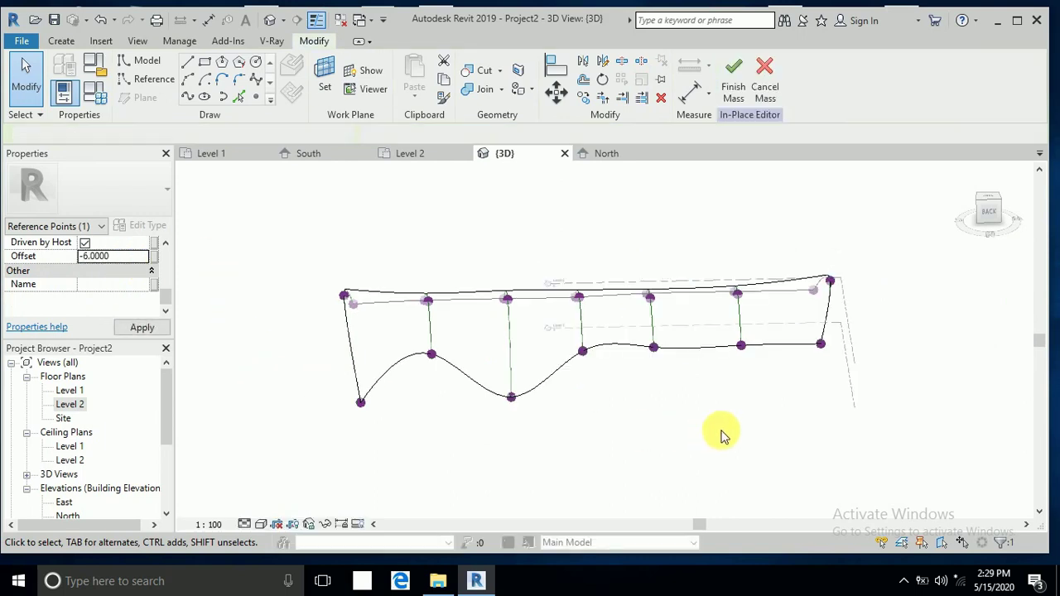
left_click(660, 345)
left_click_drag(655, 346, 662, 372)
scroll(118, 284, "down", 3)
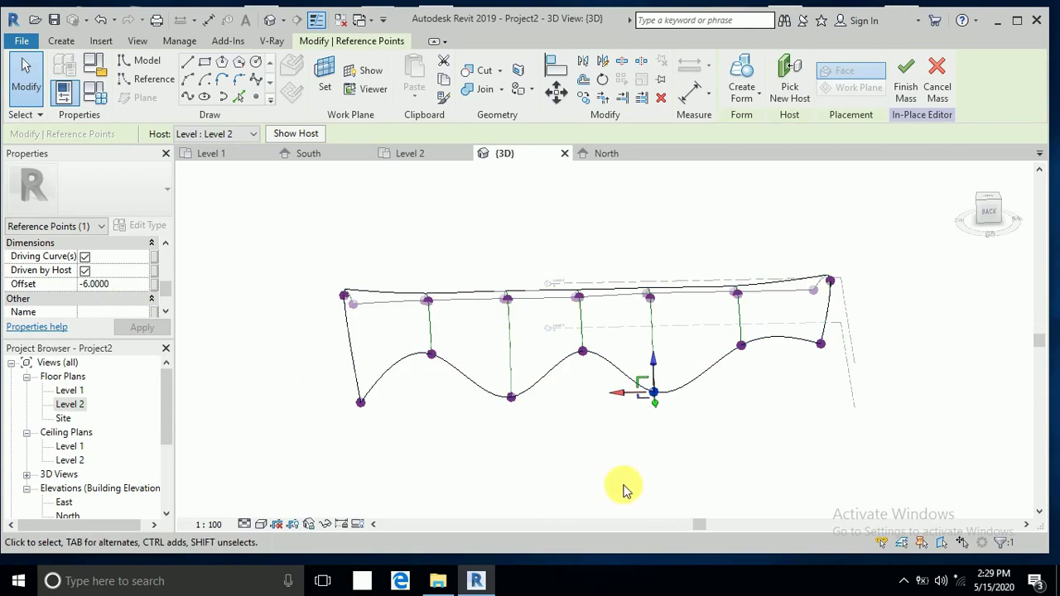
left_click(807, 400)
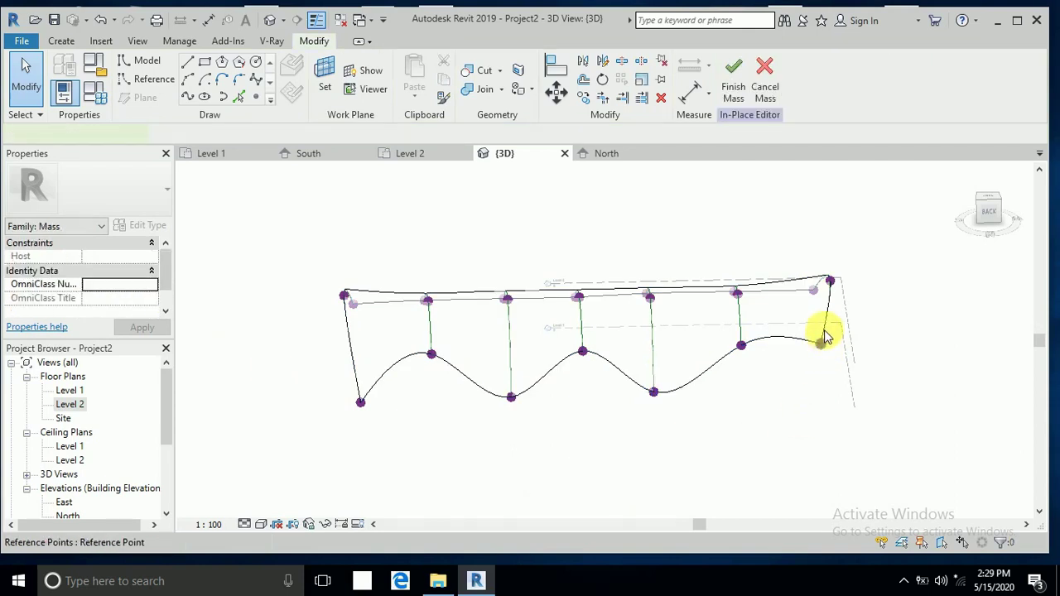
- Pull the seventh profile's end point on the back edge down to complete the wave along that edge
left_click(822, 338)
left_click_drag(820, 311, 824, 370)
scroll(135, 287, "down", 3)
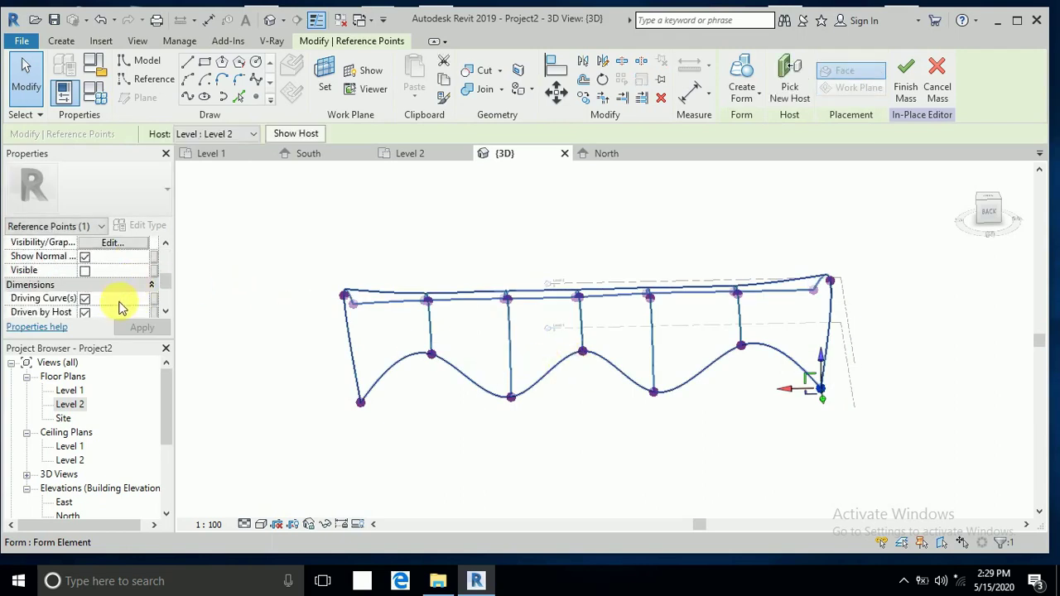
scroll(120, 302, "down", 2)
left_click(739, 452)
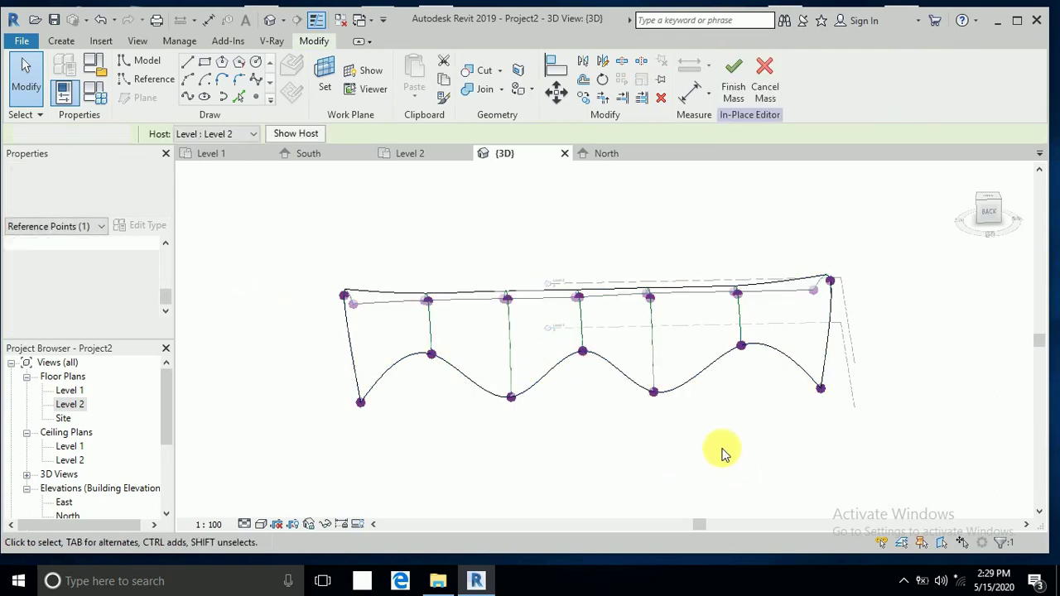
- Lower the first end profile's corner point on the front edge, opposite the wavy one, by setting its offset to -6
middle_click_drag(766, 432, 409, 461, "shift")
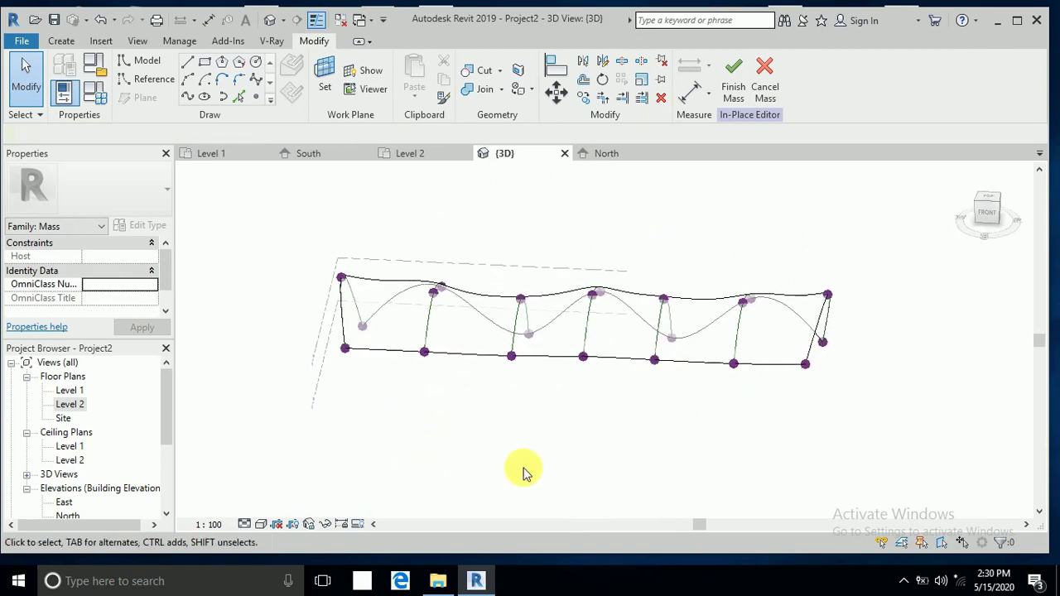
left_click(807, 362)
left_click_drag(809, 377, 804, 378)
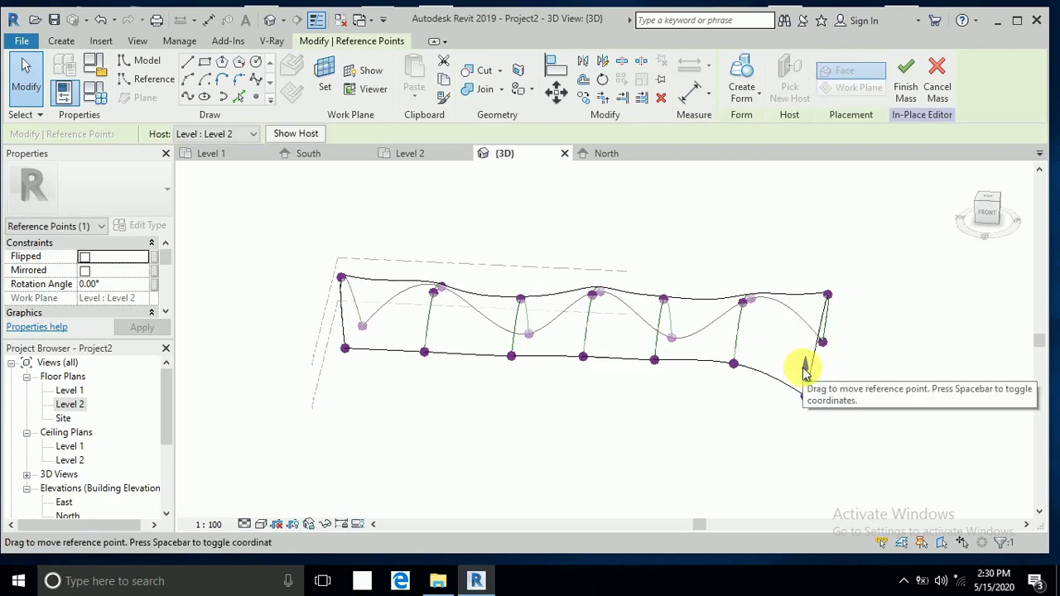
scroll(130, 298, "down", 1)
scroll(130, 298, "down", 3)
left_click(124, 257)
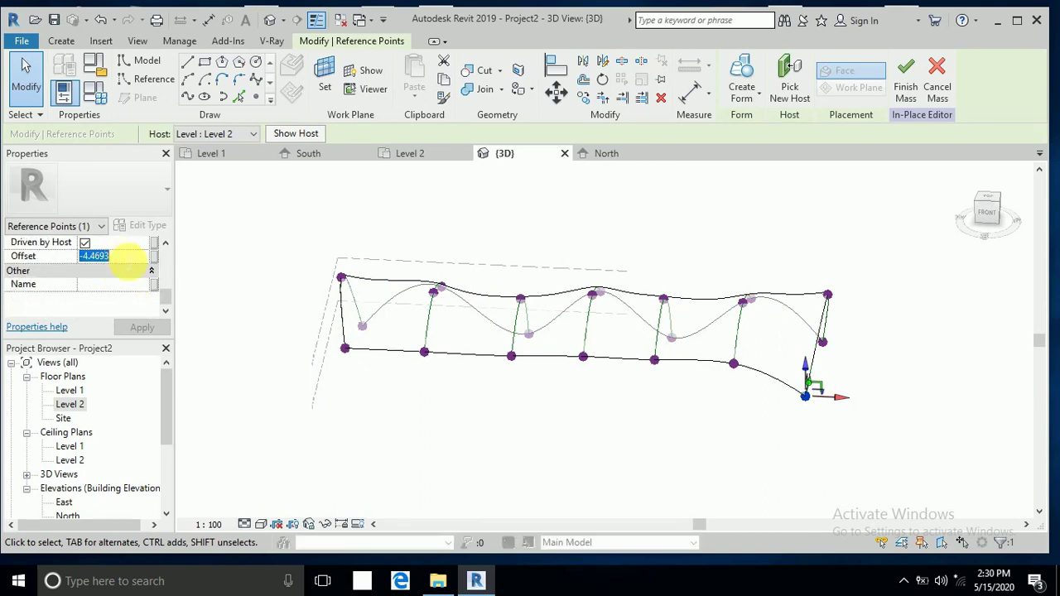
type("-6")
key("Return")
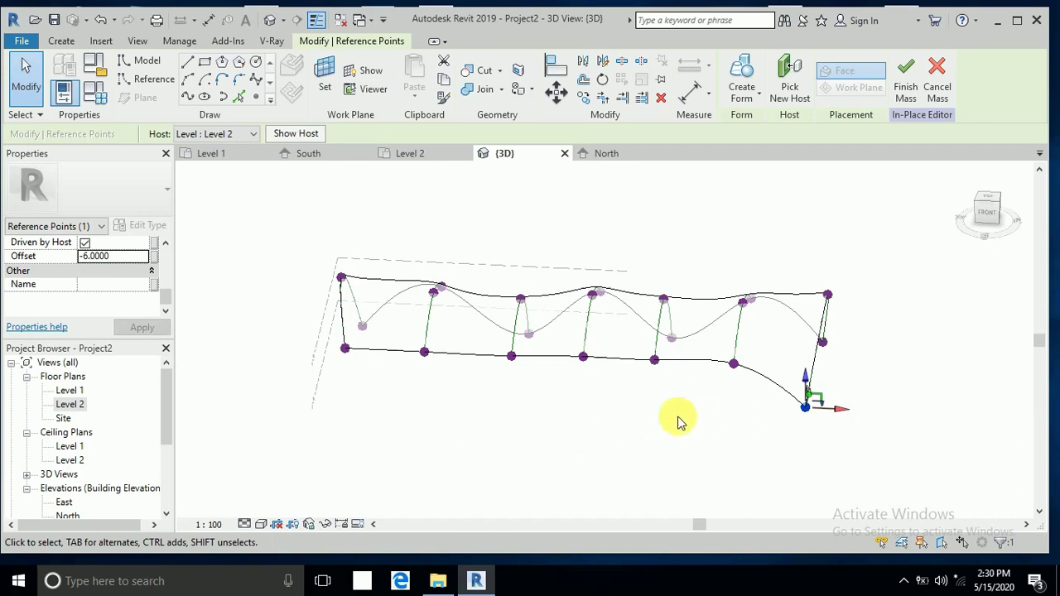
middle_click_drag(686, 424, 690, 438)
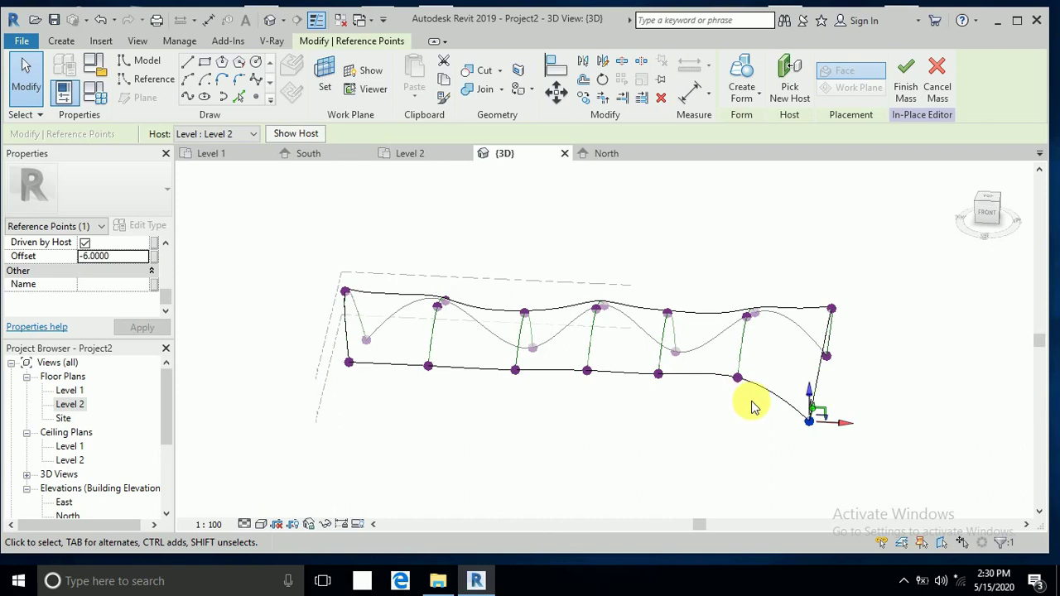
- Lower the third profile's end point on the front edge to the same -6 offset as the lowered corner point
left_click(809, 414)
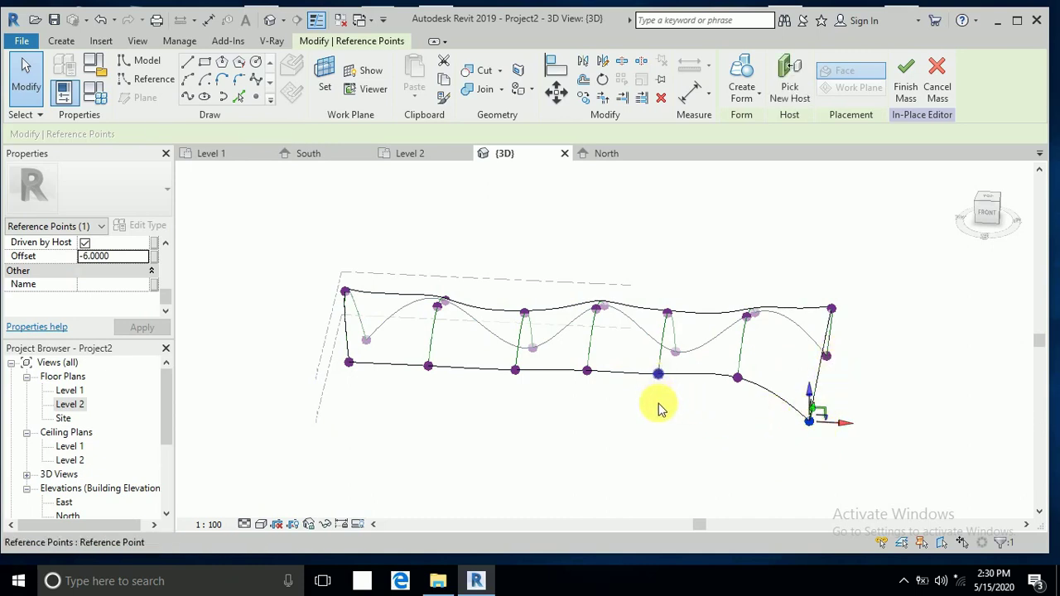
left_click(659, 373)
left_click_drag(659, 374, 634, 395)
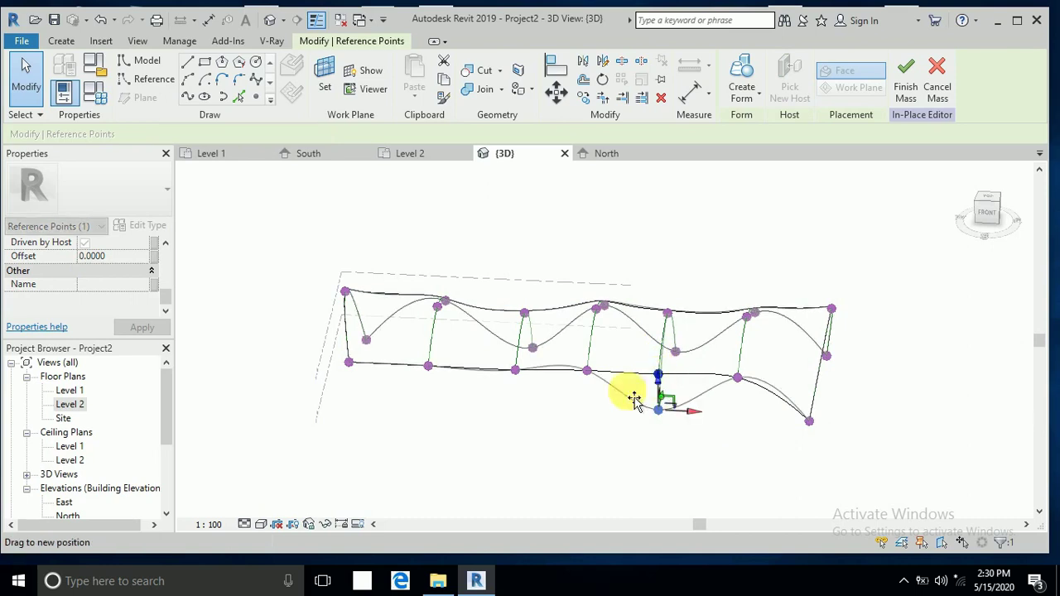
left_click(116, 257)
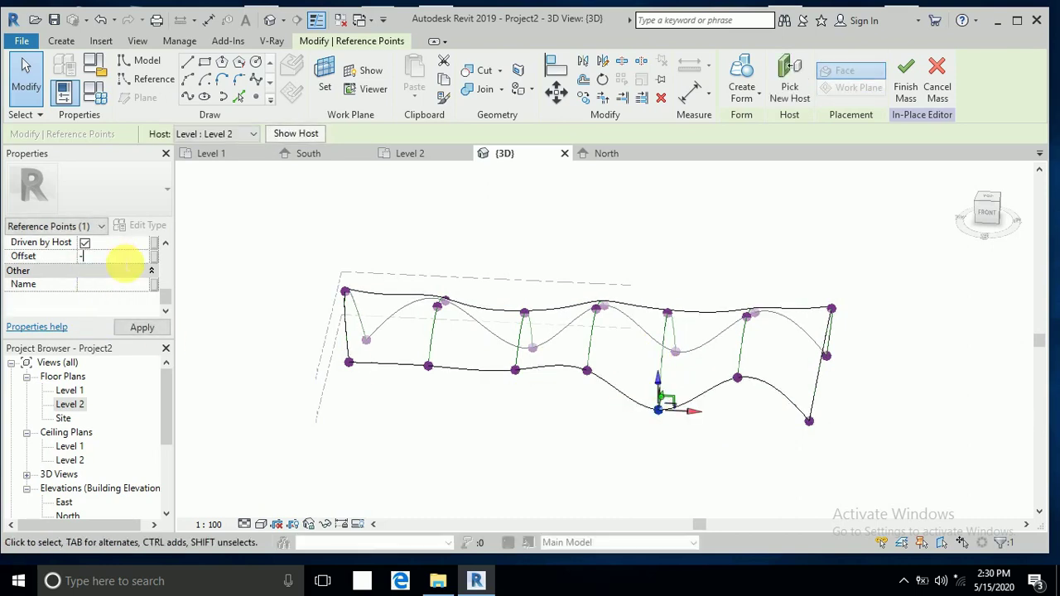
left_click(486, 443)
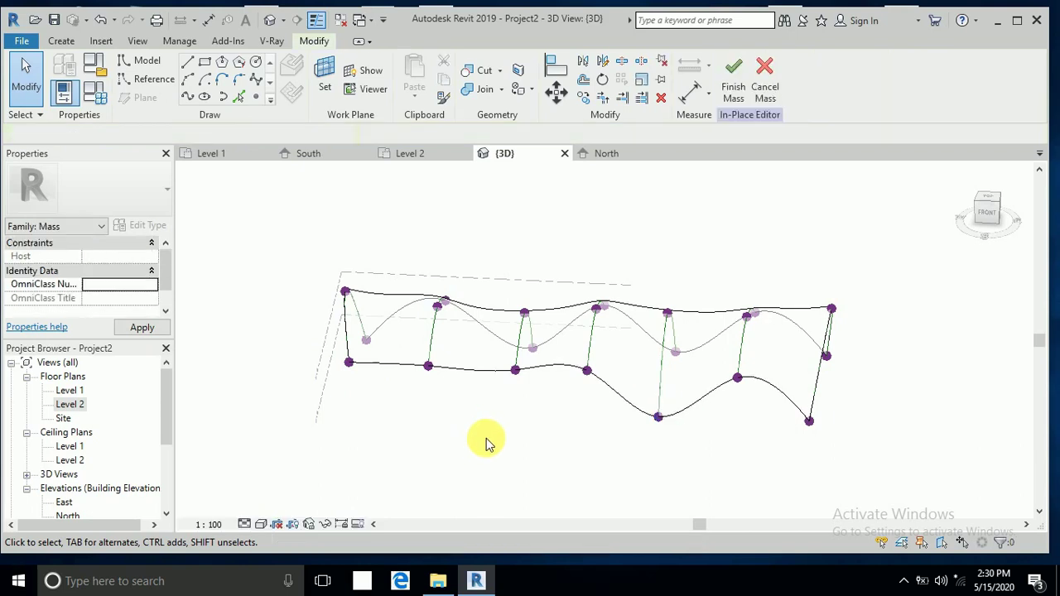
- Pull the fifth profile's end point on the front edge down to continue the wave along that edge
left_click(515, 370)
left_click_drag(515, 370, 520, 391)
scroll(91, 286, "down", 4)
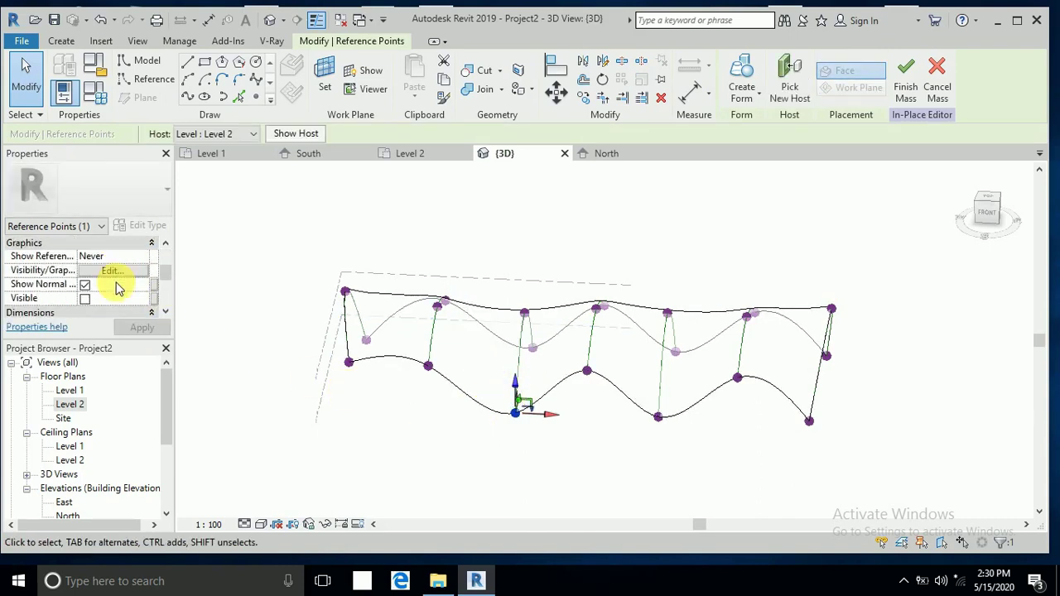
- Pull the seventh profile's corner point on the front edge down, level with the other lowered points
left_click(347, 378)
left_click(348, 366)
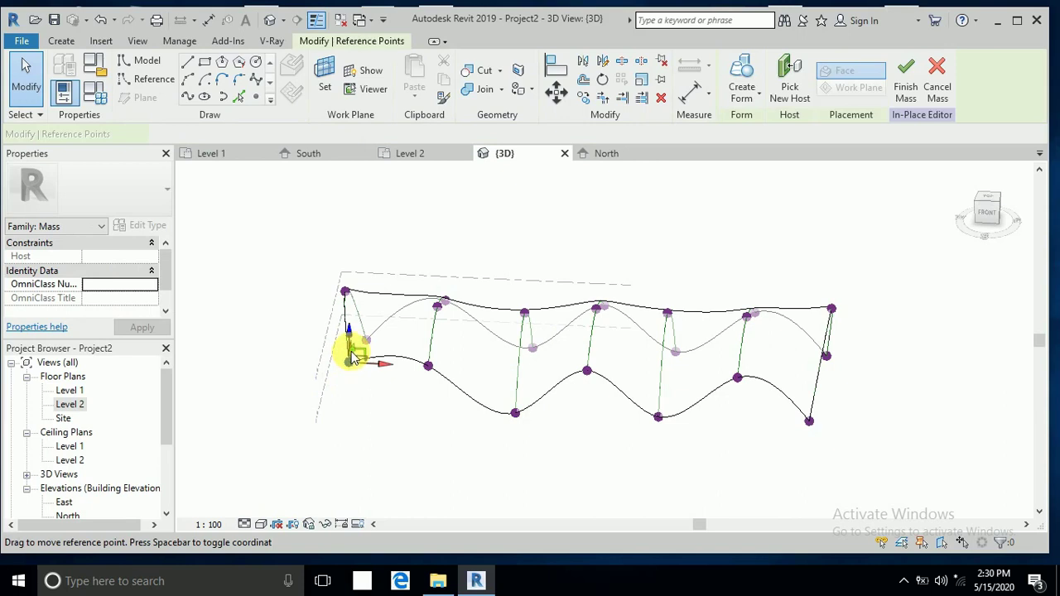
left_click_drag(351, 335, 350, 378)
scroll(115, 303, "down", 5)
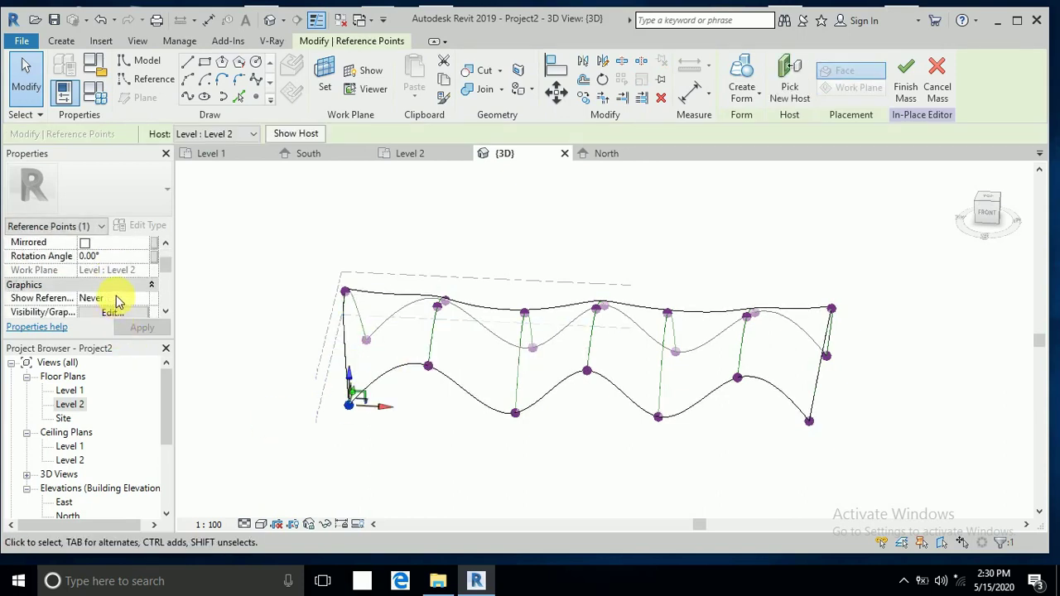
left_click(331, 484)
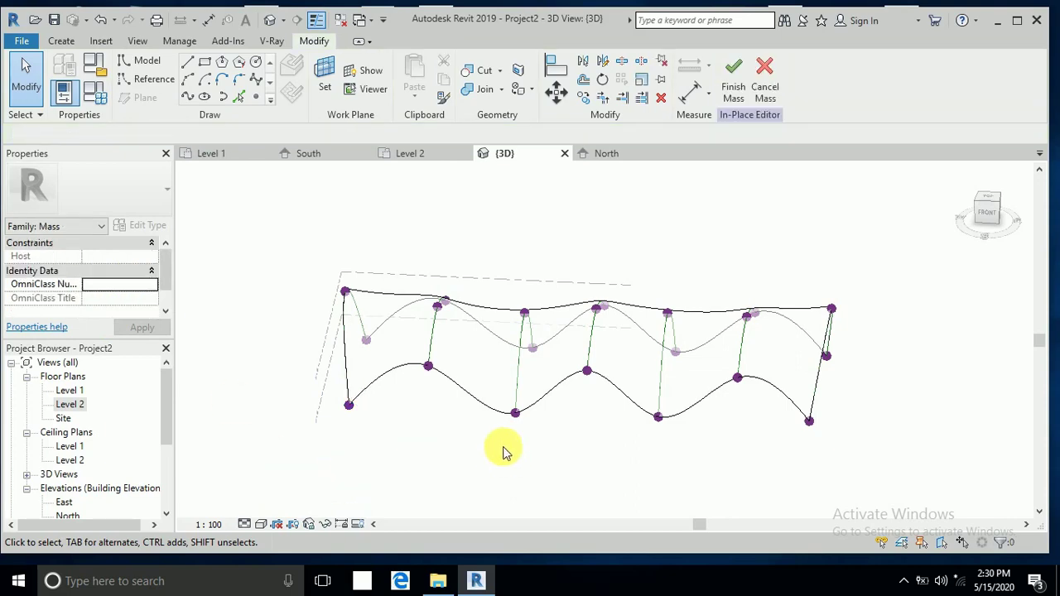
- Divide the surface of the wavy lofted form and apply the Rhomboid pattern to it
middle_click_drag(503, 451, 548, 442, "shift")
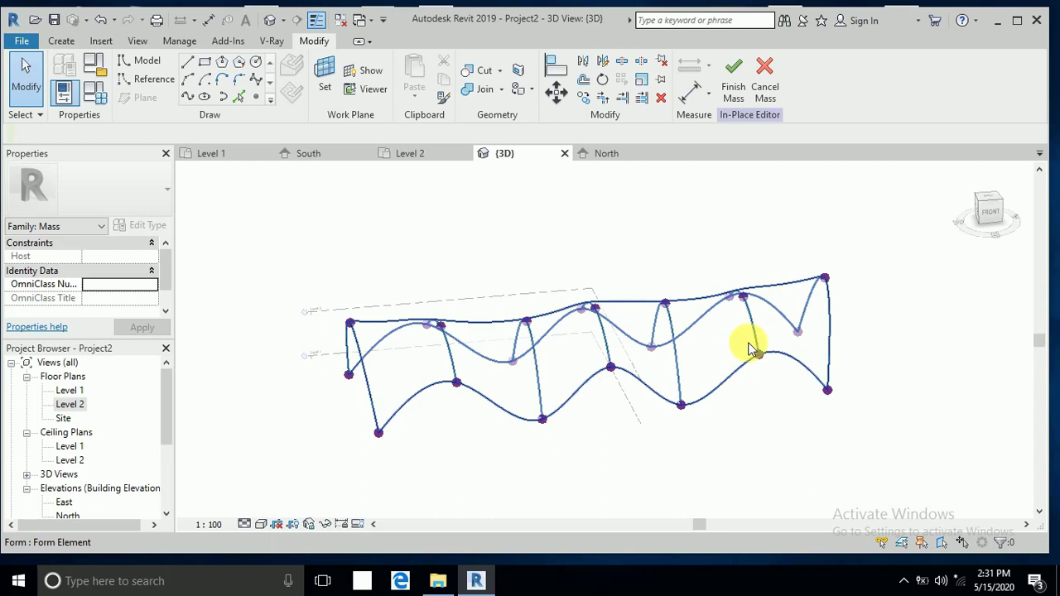
left_click(723, 341)
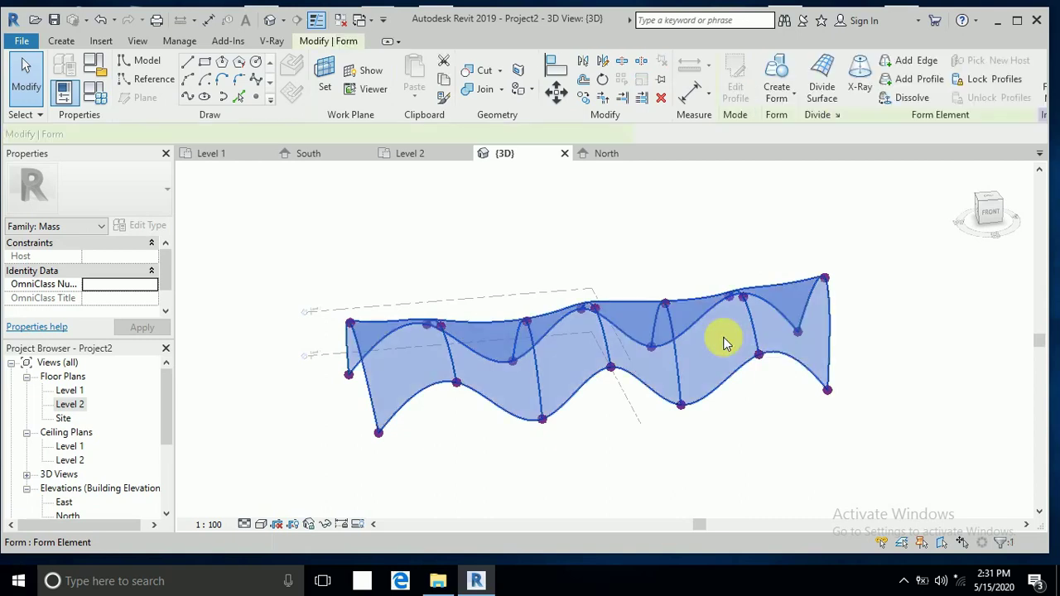
left_click(835, 86)
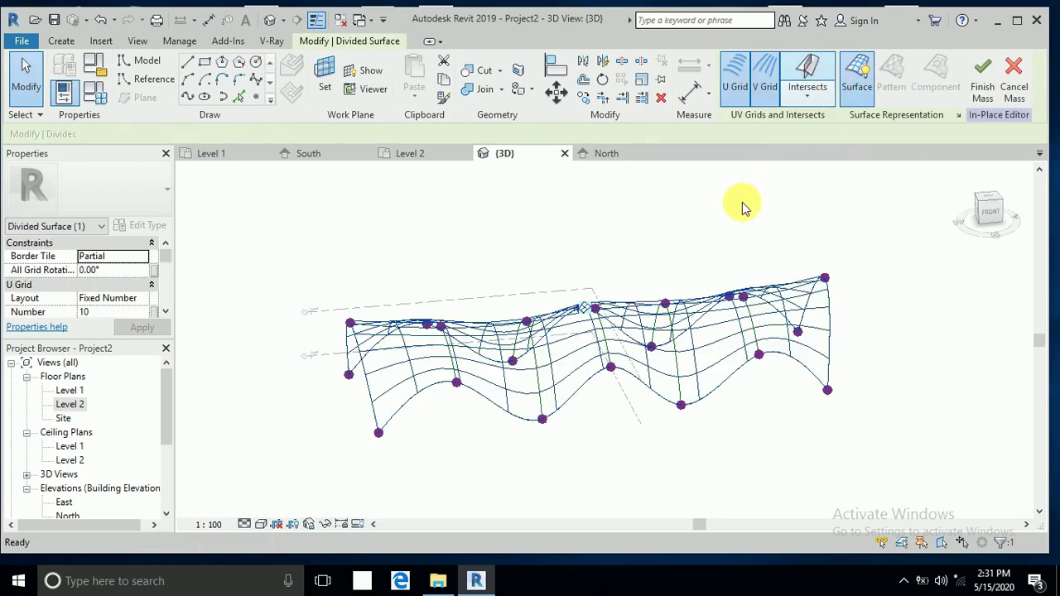
left_click(166, 190)
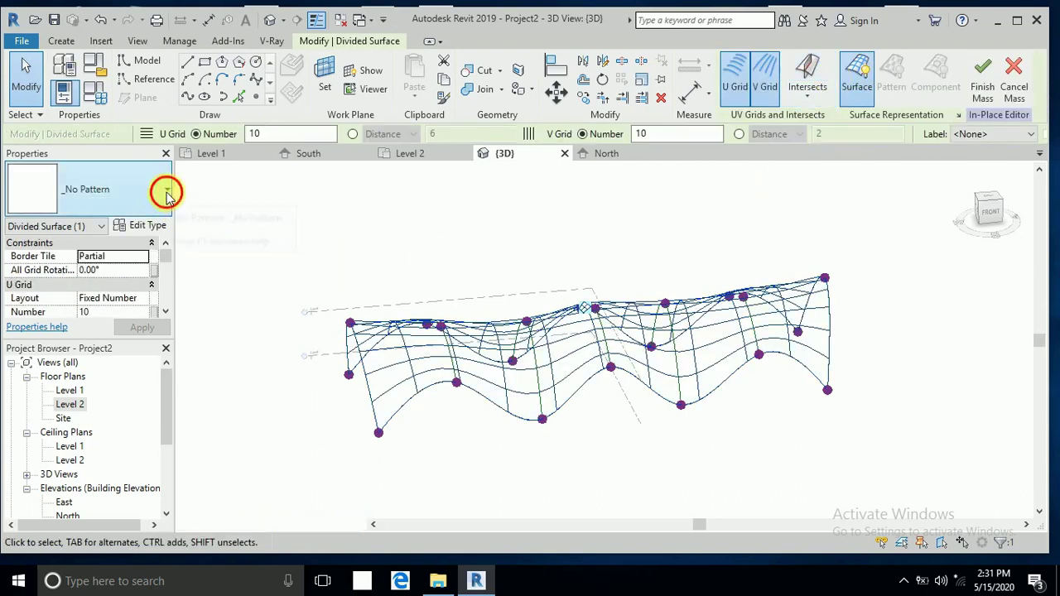
scroll(111, 352, "down", 2)
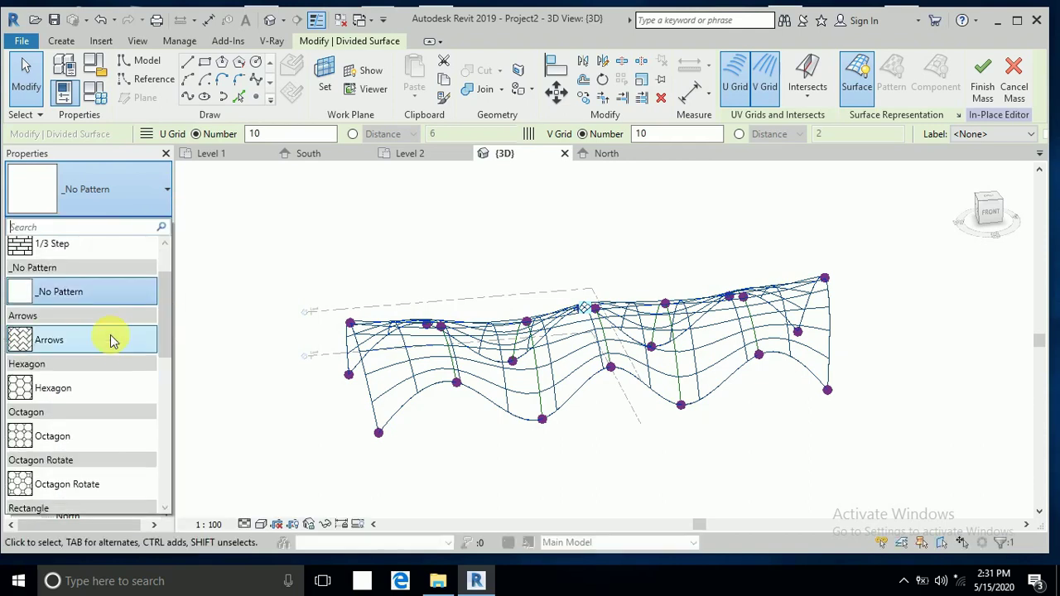
scroll(114, 357, "down", 3)
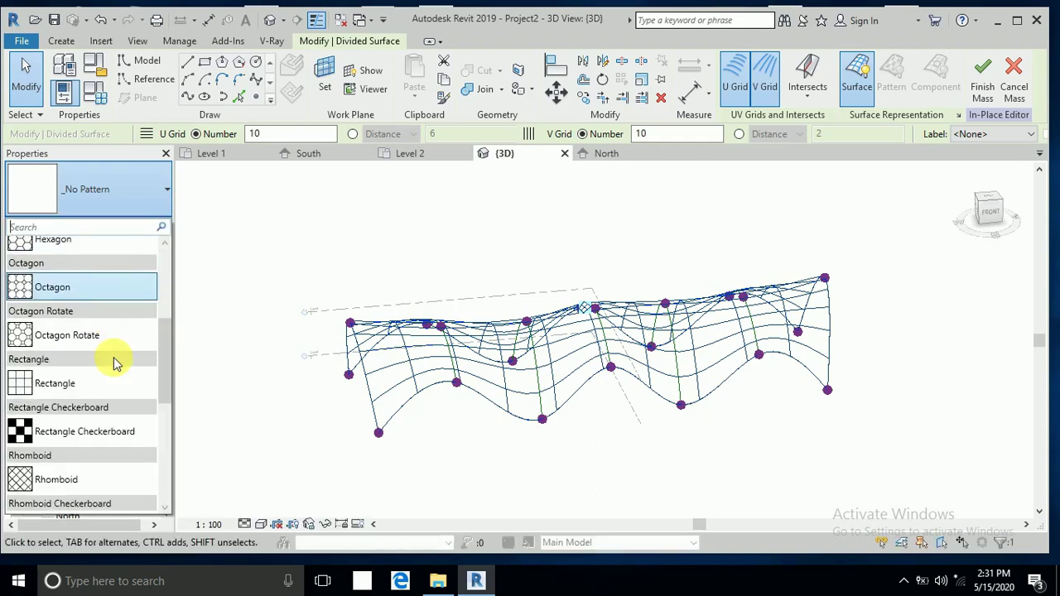
left_click(106, 444)
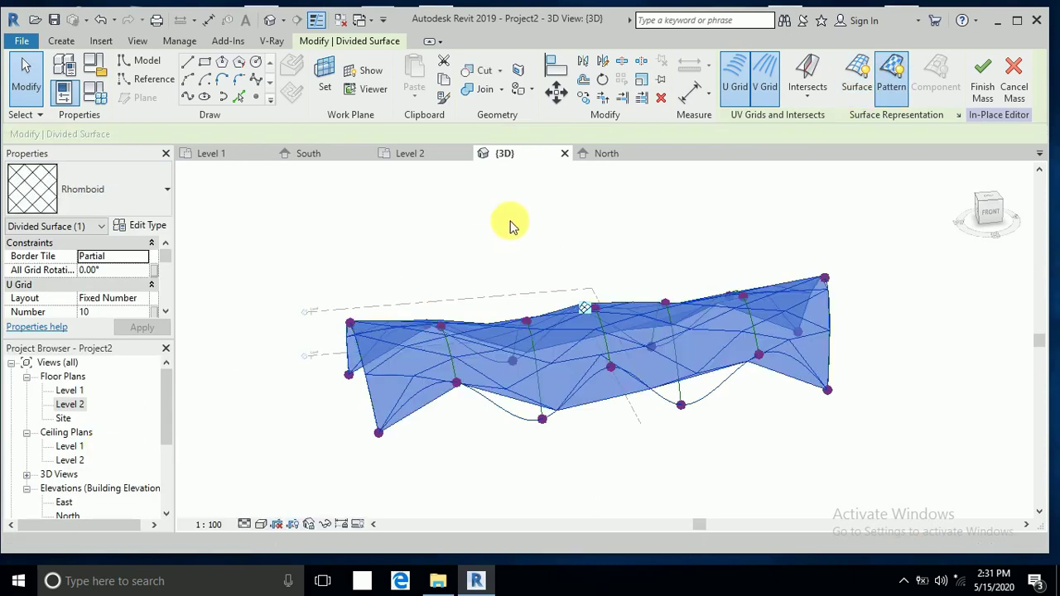
- Set both the U grid and V grid numbers of the divided surface to 20
left_click(263, 136)
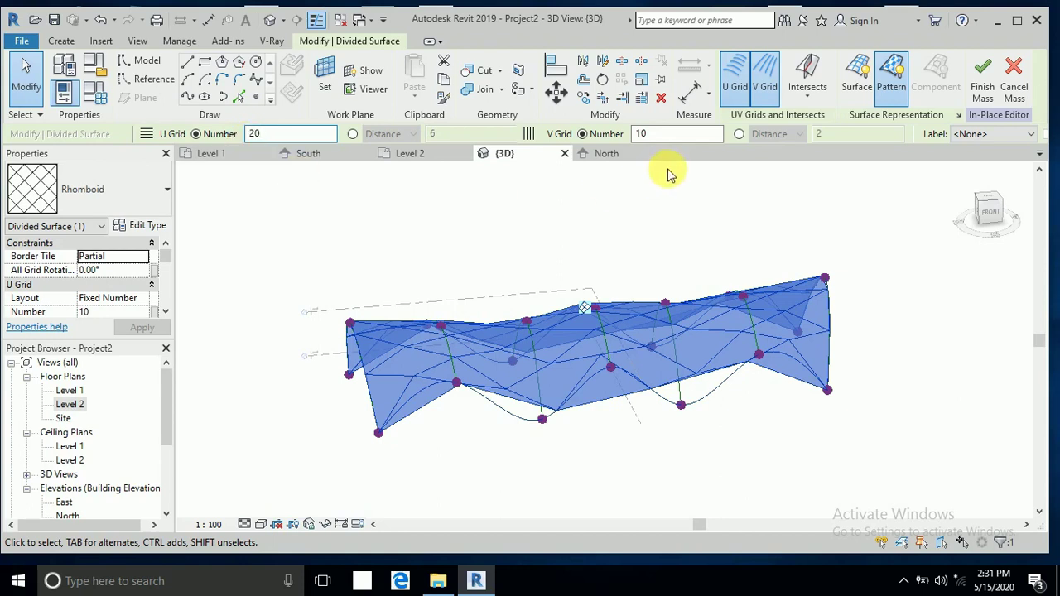
left_click(667, 135)
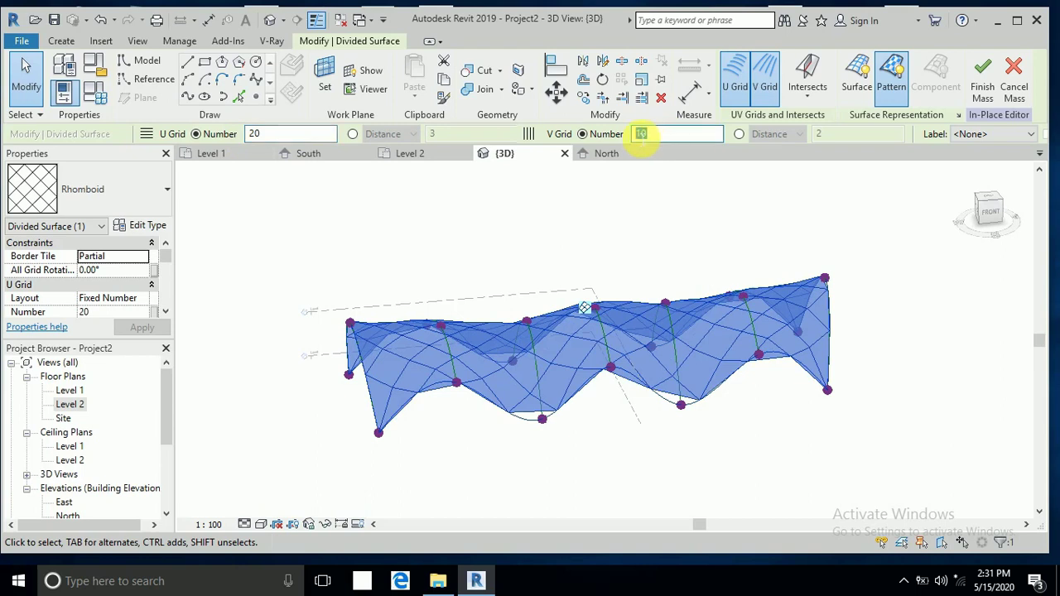
type("2")
key("Return")
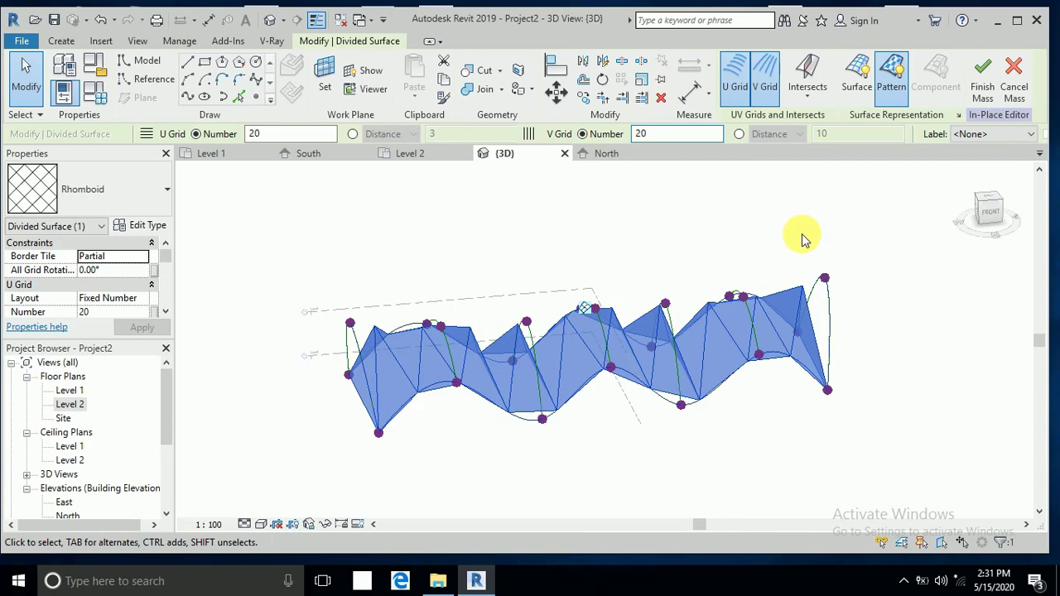
key("Return")
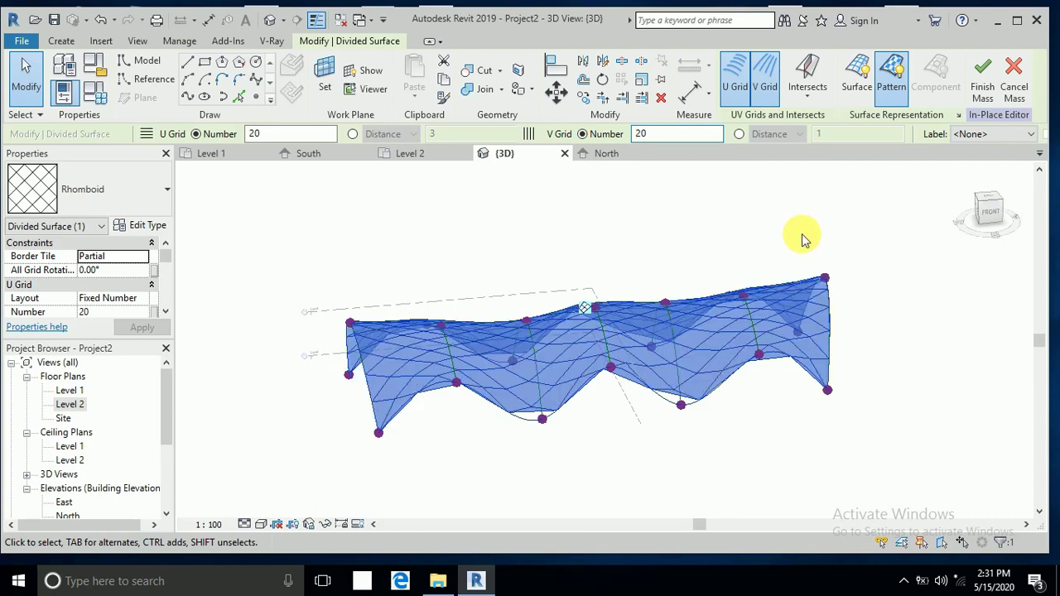
left_click(802, 238)
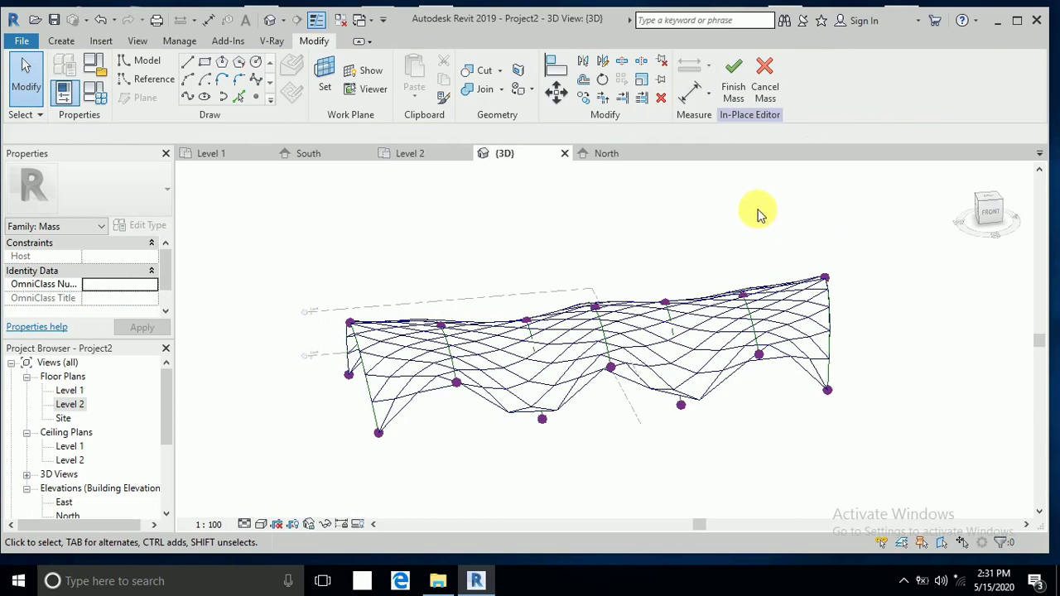
- Finish the in-place mass and return to the project's 3D view
left_click(737, 81)
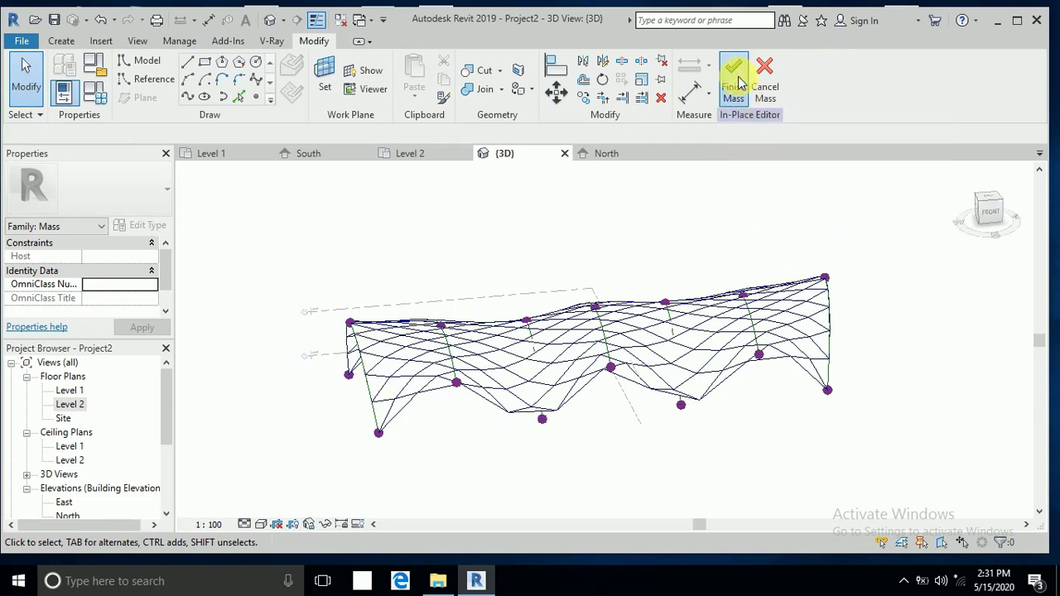
left_click(727, 220)
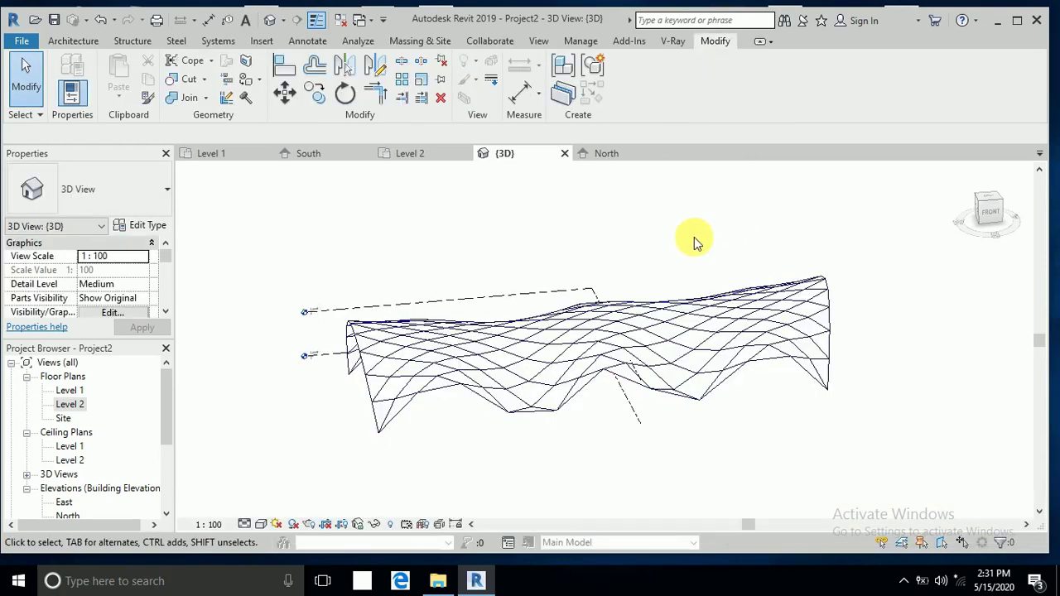
mouse_move(683, 244)
middle_mouse_down("shift")
mouse_move(745, 260)
mouse_move(811, 249)
mouse_move(691, 263)
mouse_move(674, 253)
mouse_move(667, 267)
mouse_move(679, 246)
mouse_move(671, 248)
middle_mouse_up("shift")
scroll(632, 265, "up", 2)
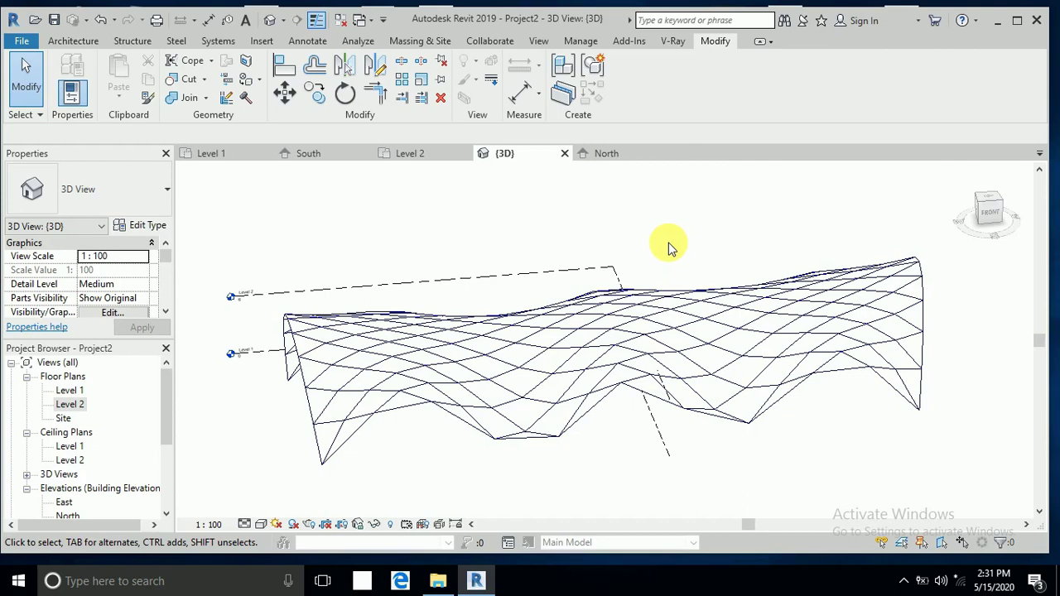
- Create a Sloped Glazing roof by face on the wavy mass surface at Level 2, dismissing the save reminder
left_click(923, 290)
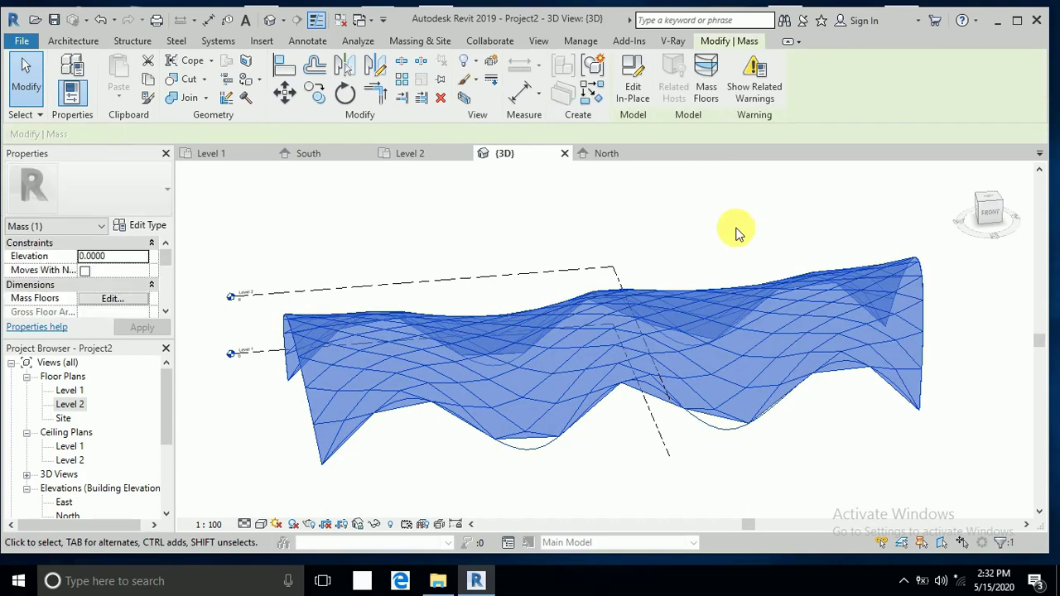
left_click(82, 41)
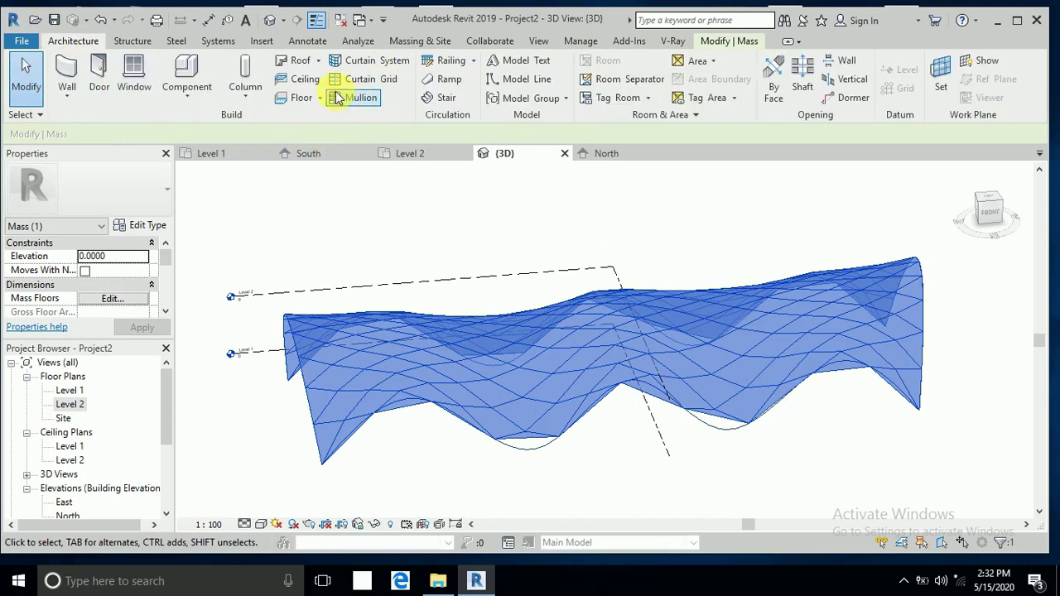
left_click(321, 62)
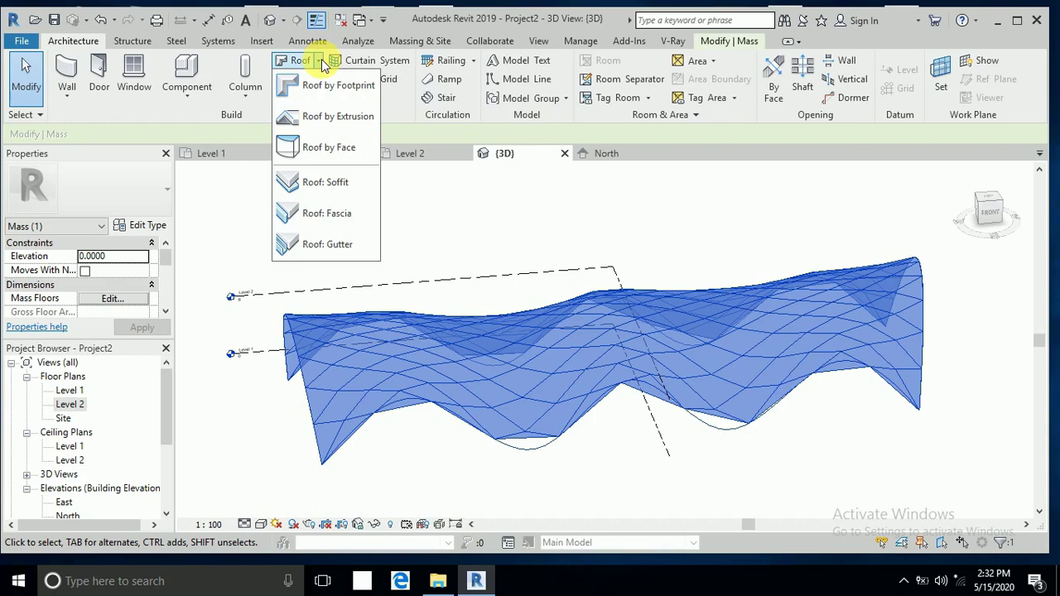
left_click(335, 154)
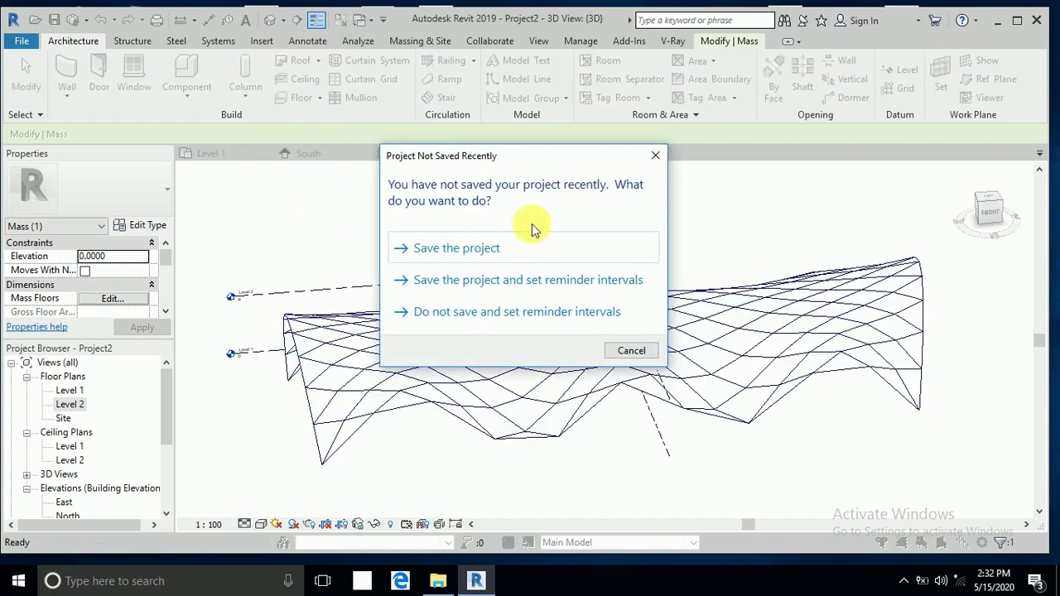
left_click(655, 159)
left_click(166, 192)
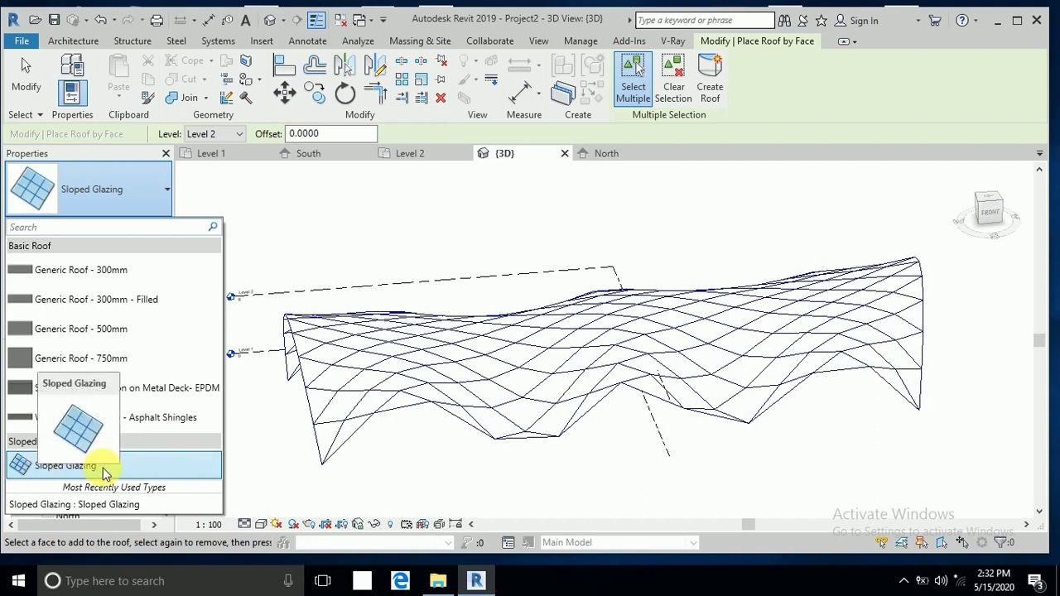
left_click(105, 471)
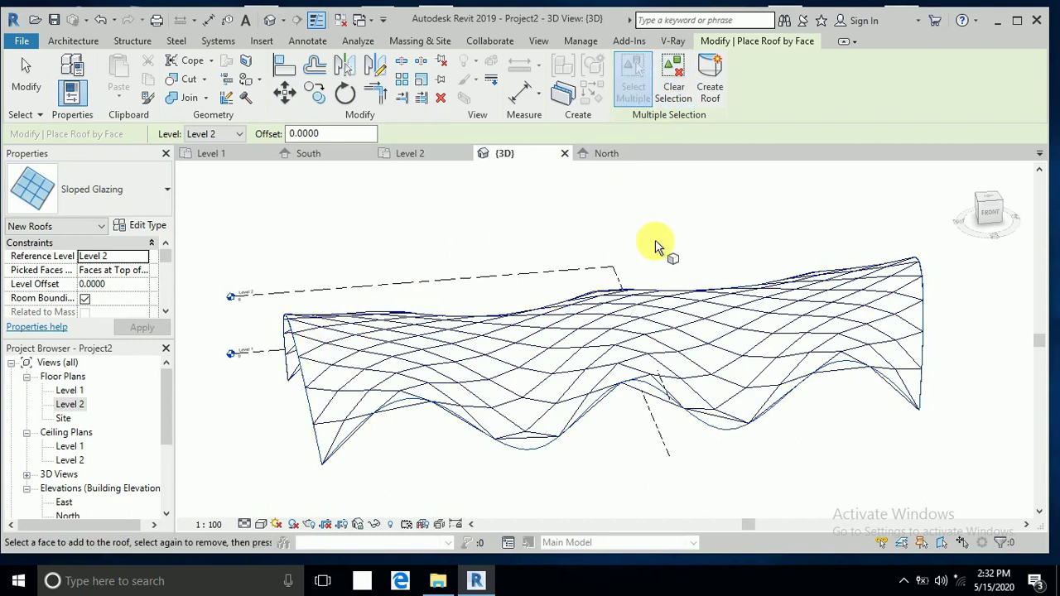
left_click(712, 93)
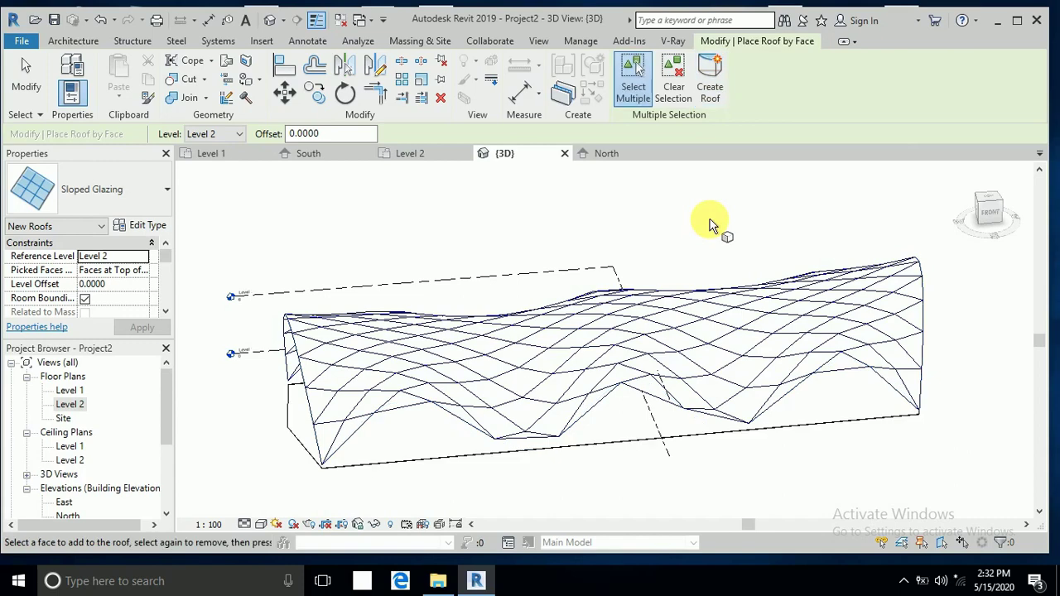
scroll(625, 240, "down", 2)
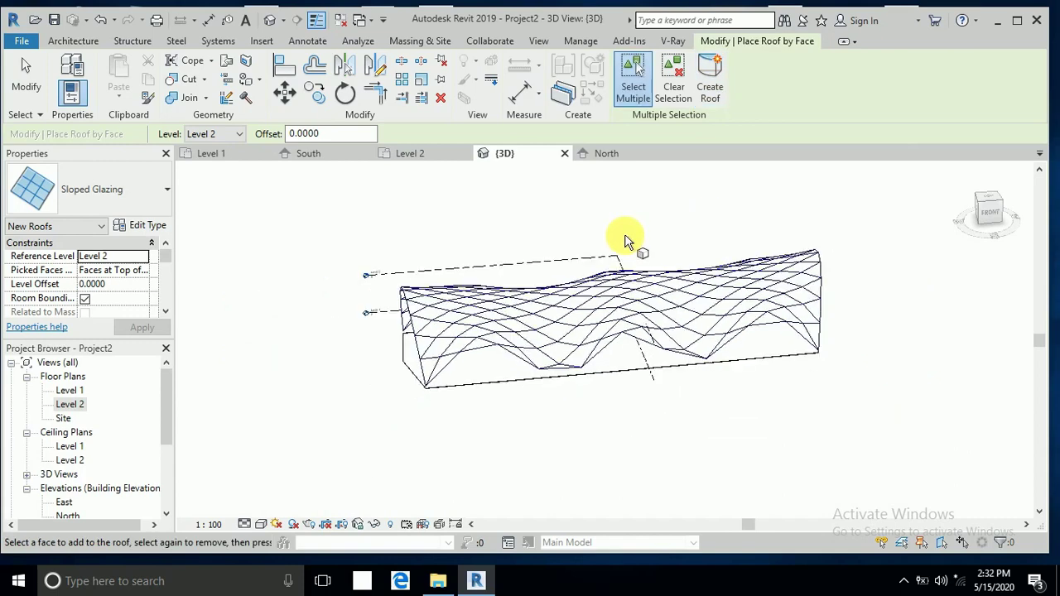
middle_click_drag(652, 236, 657, 303, "shift")
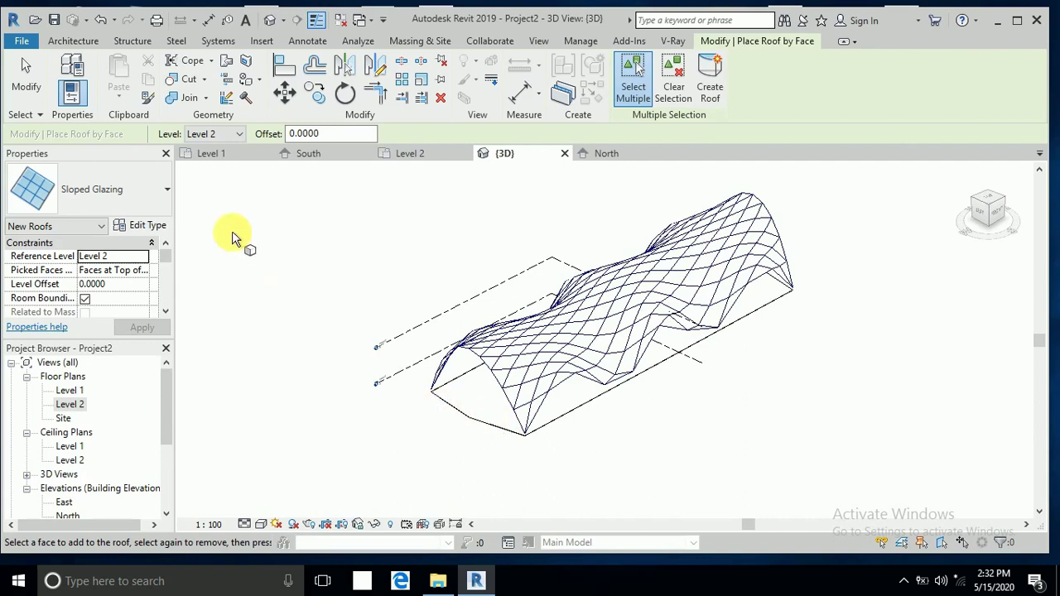
left_click(25, 78)
left_click(423, 262)
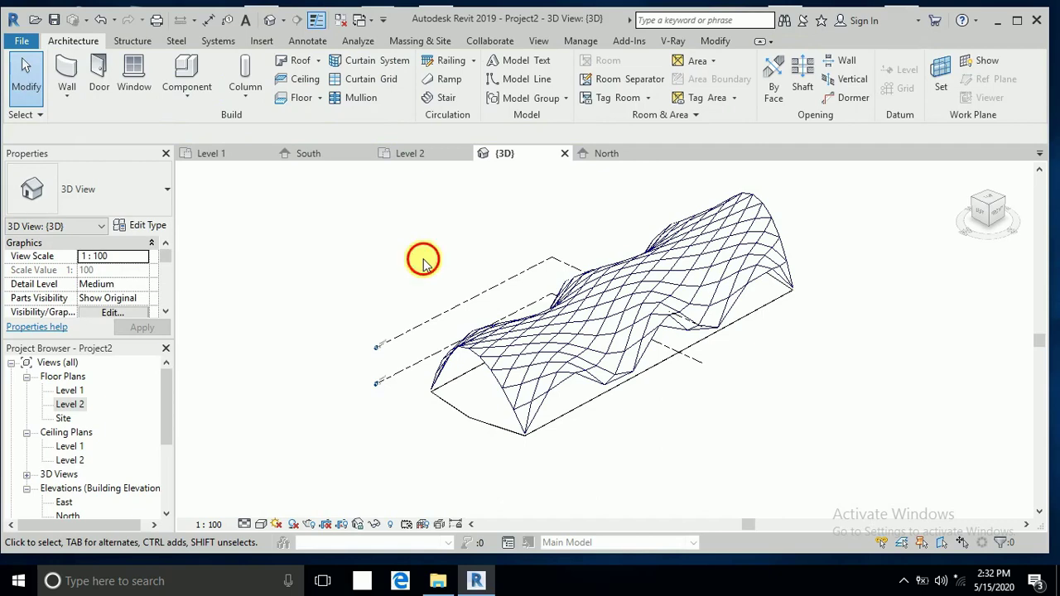
- Hide the wavy mass element in the 3D view, leaving the sloped glazing roof
middle_click_drag(601, 422, 552, 415, "shift")
scroll(557, 412, "up", 3)
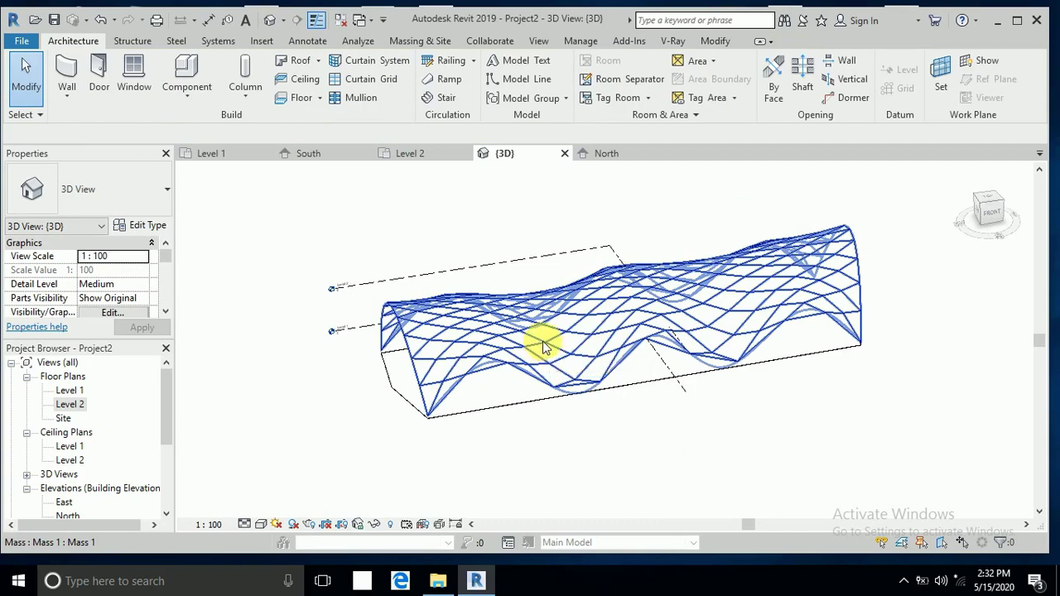
left_click(542, 343)
right_click(543, 343)
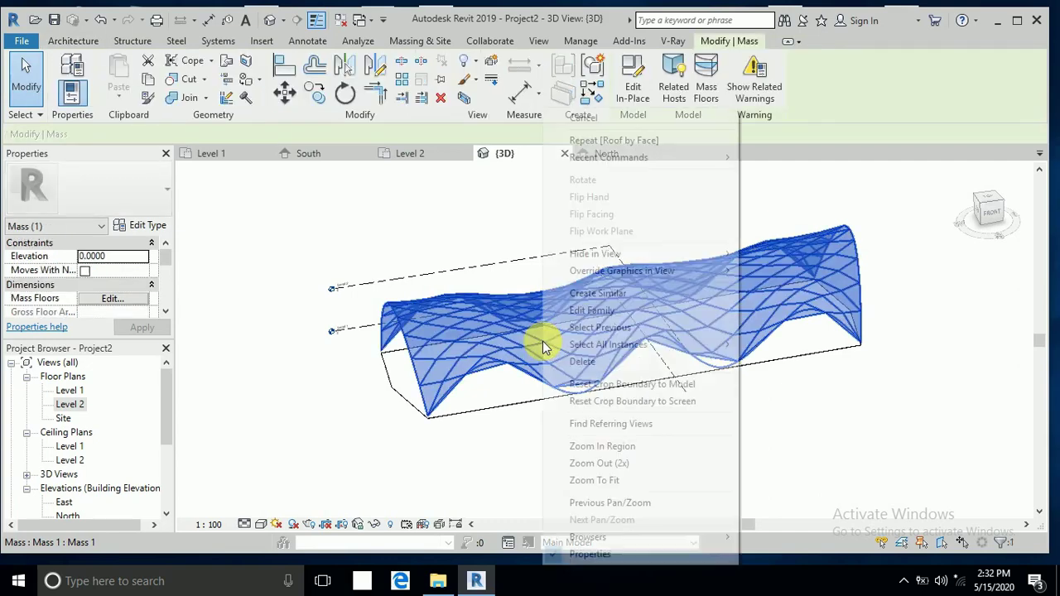
mouse_move(617, 260)
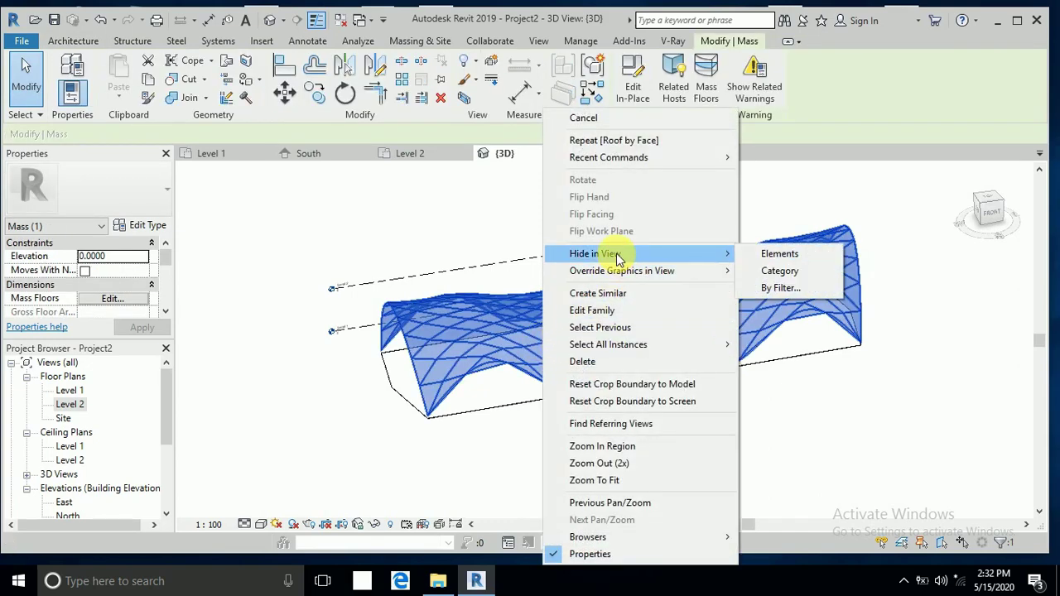
left_click(756, 255)
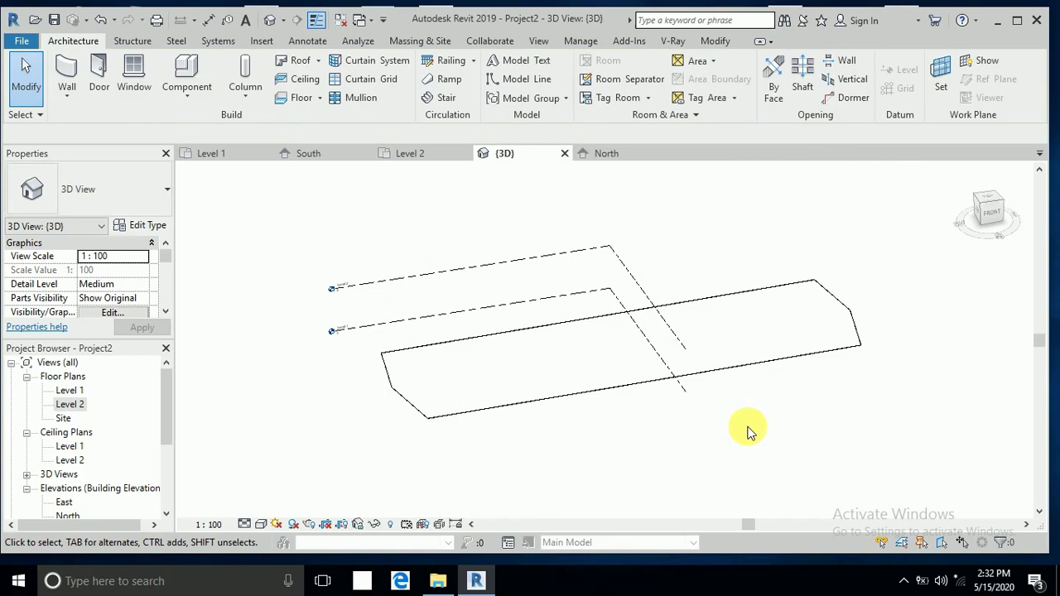
- Duplicate the type of the sloped glazing roof under the name ROOF 1
middle_click_drag(745, 428, 761, 432)
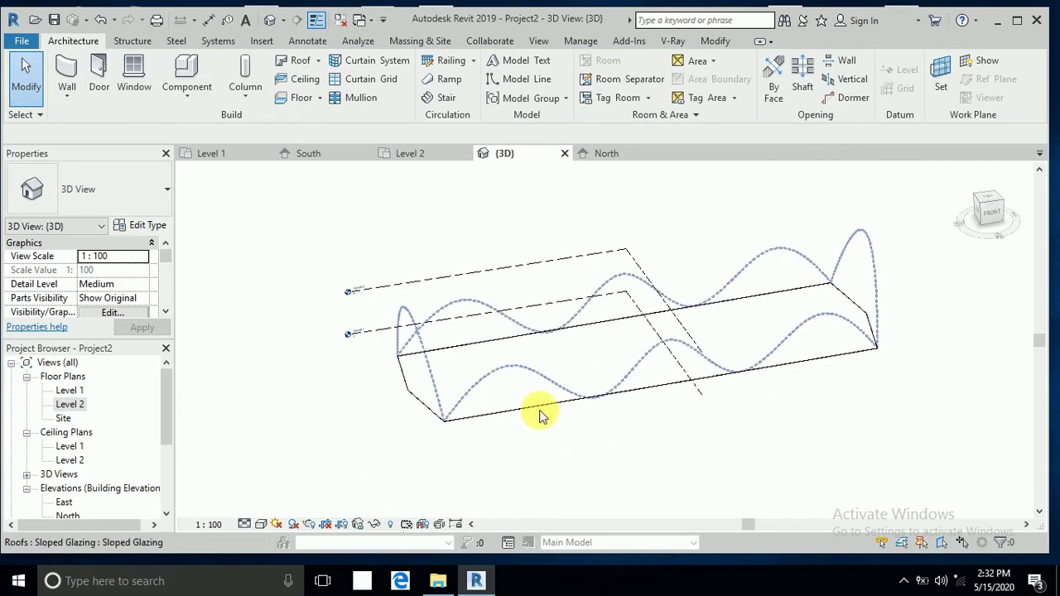
scroll(534, 431, "up", 1)
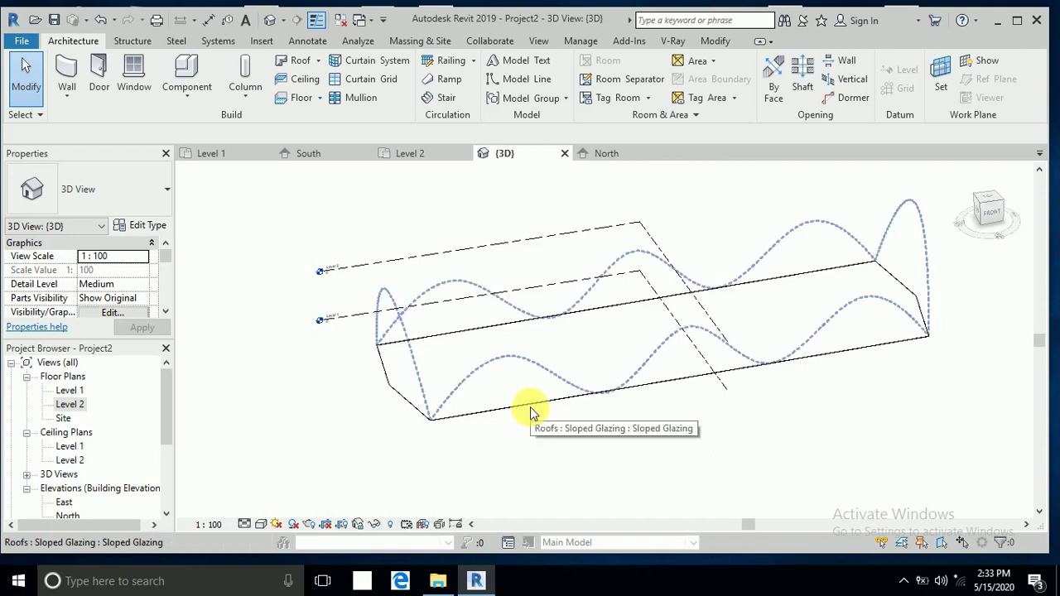
left_click(531, 411)
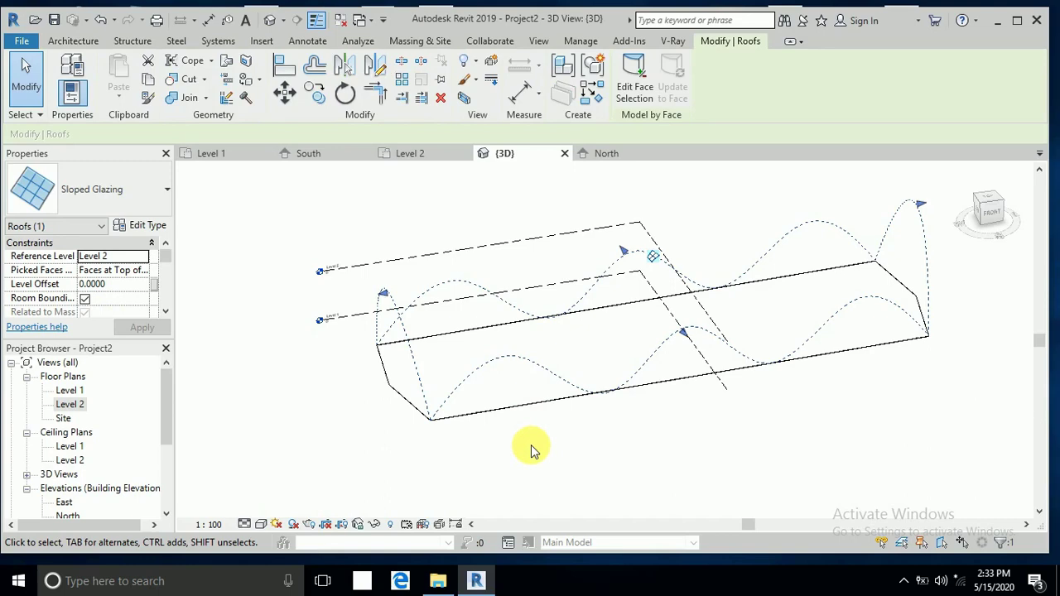
left_click(160, 226)
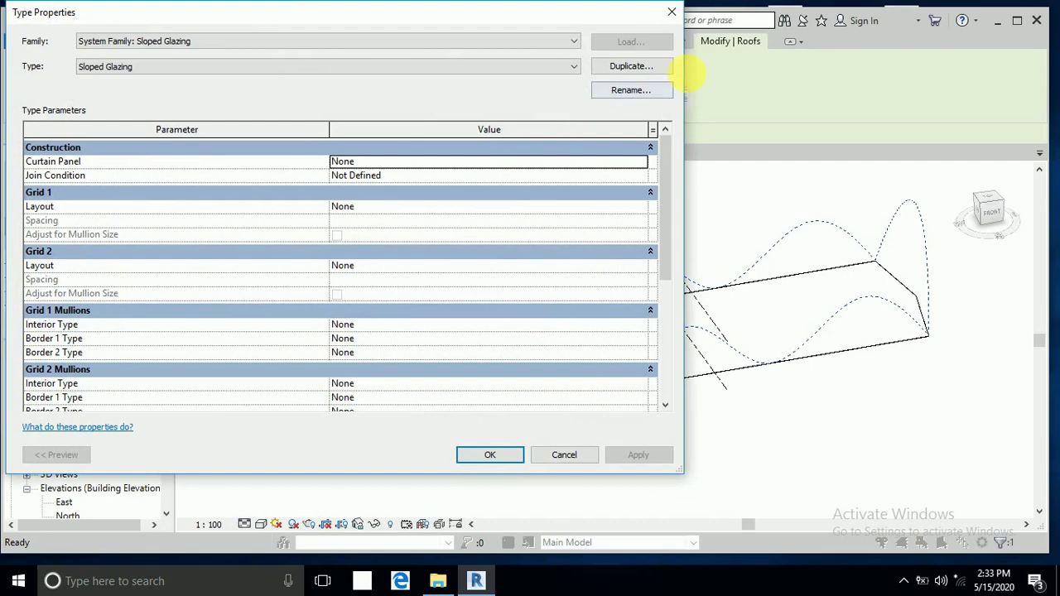
left_click(653, 68)
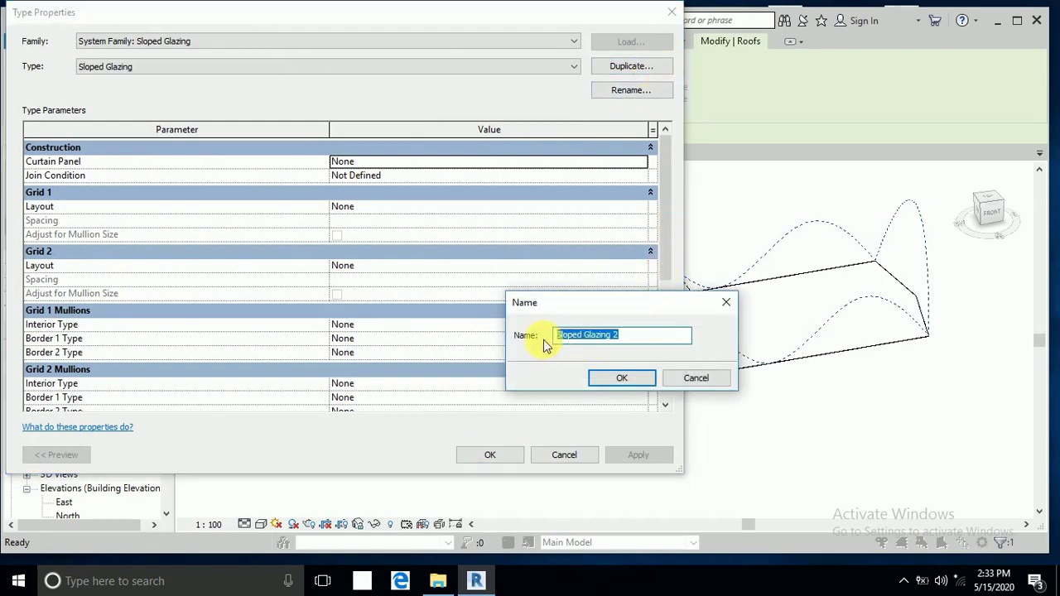
type("ROOF 1")
left_click(610, 379)
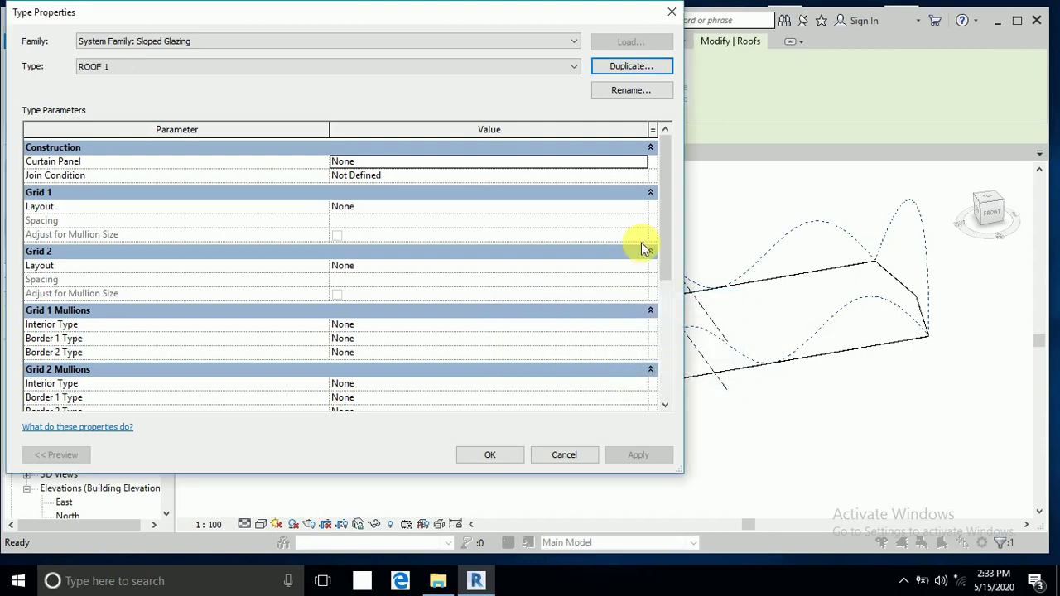
- Set the layout of both Grid 1 and Grid 2 to Maximum Spacing for the ROOF 1 type
left_click(633, 208)
left_click(641, 207)
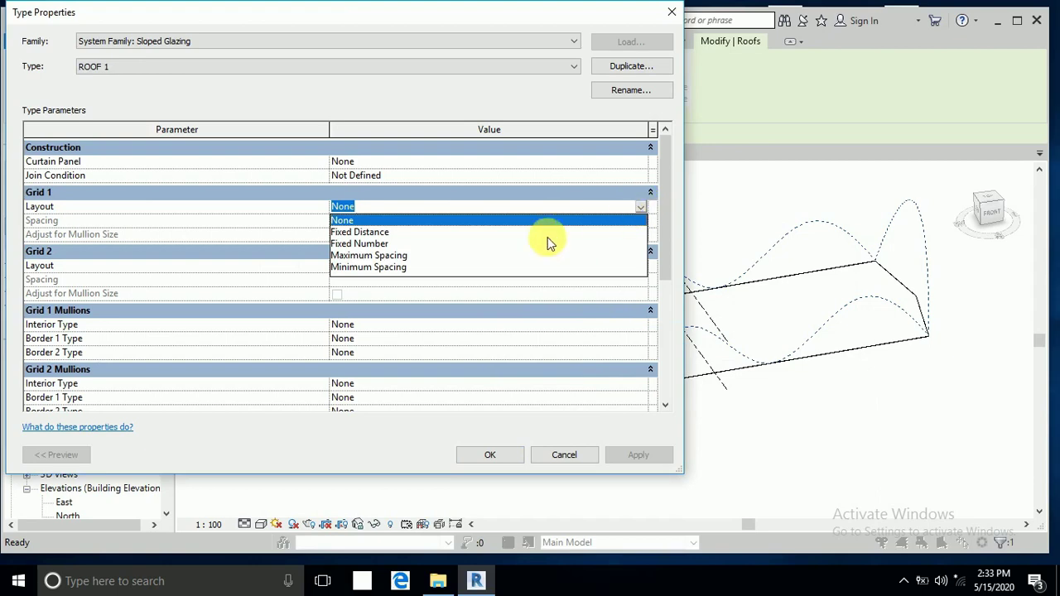
left_click(372, 259)
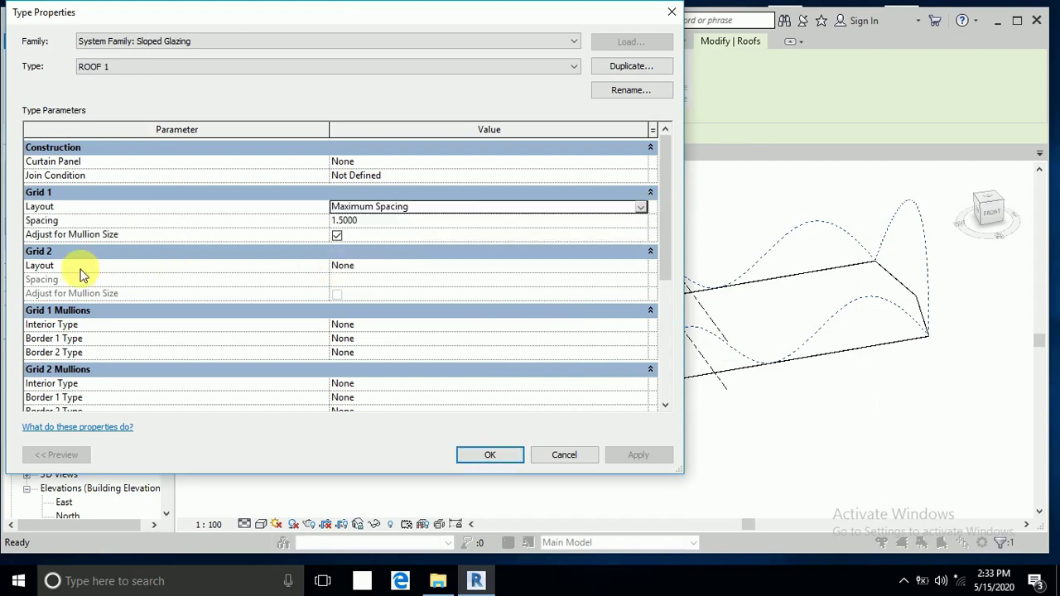
left_click(638, 265)
left_click(641, 265)
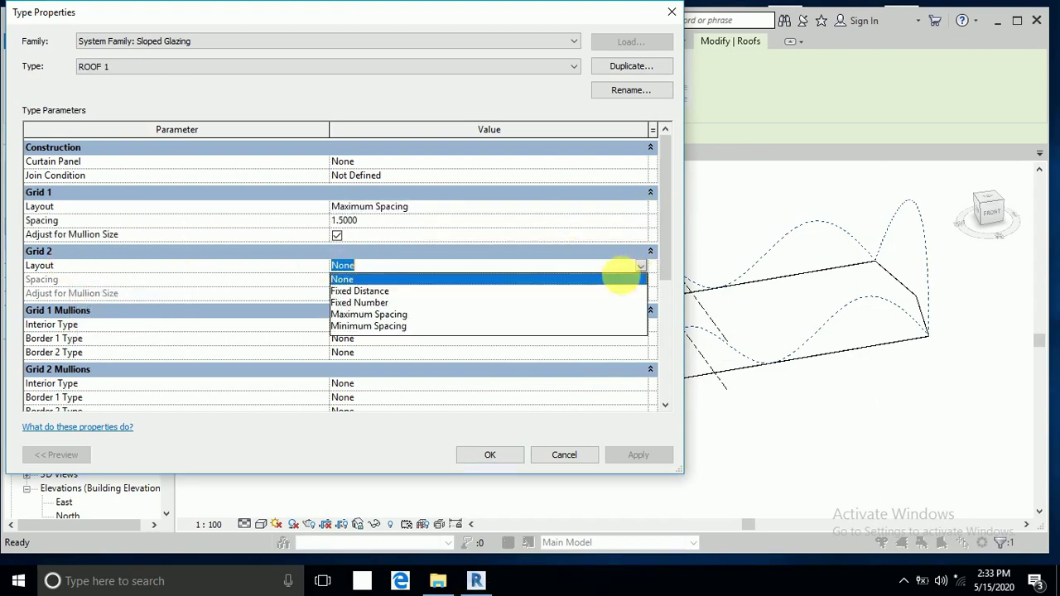
left_click(425, 315)
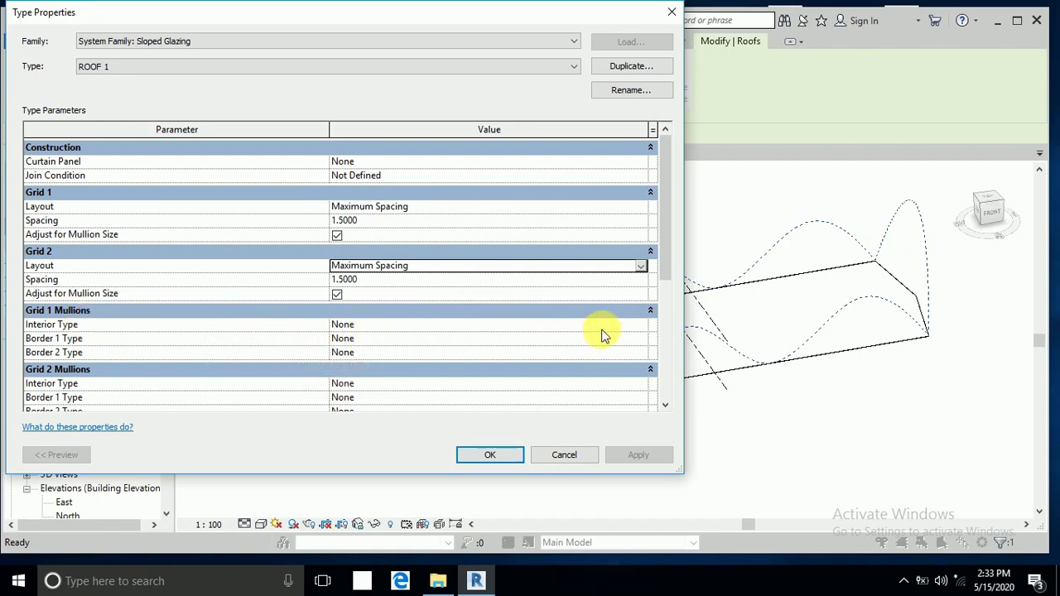
- Assign Rectangular Mullion : 50mm x 150mm to the Grid 1 interior, border 1 and border 2 mullions
left_click(636, 326)
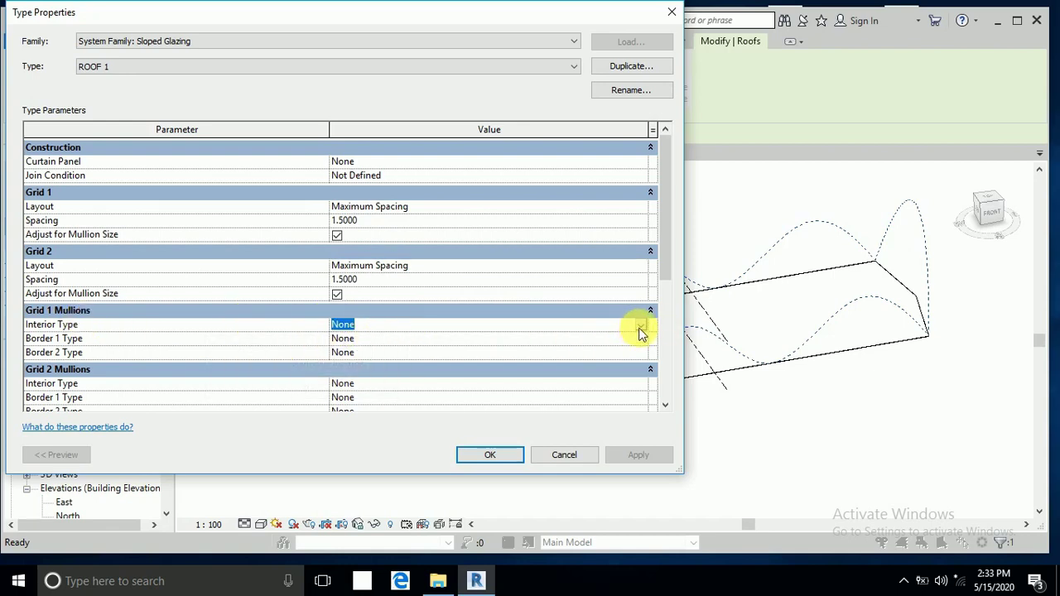
left_click(640, 326)
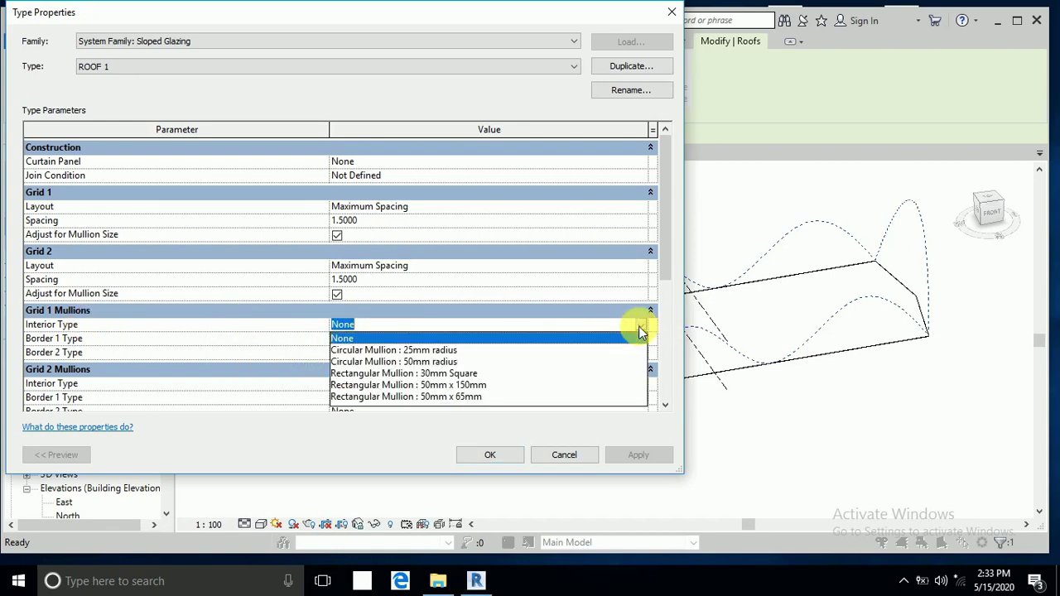
left_click(463, 385)
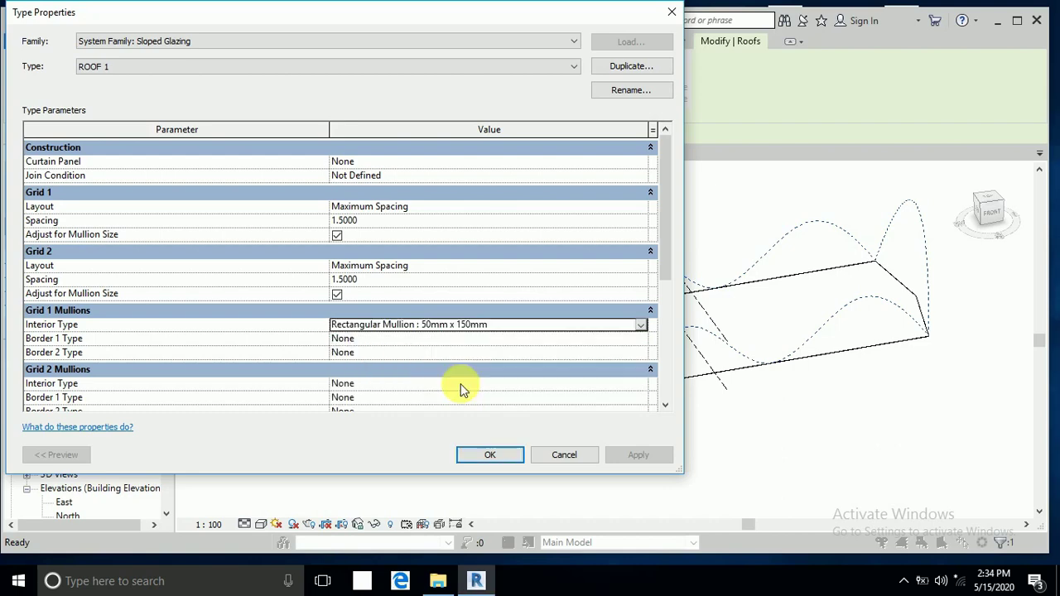
left_click(636, 339)
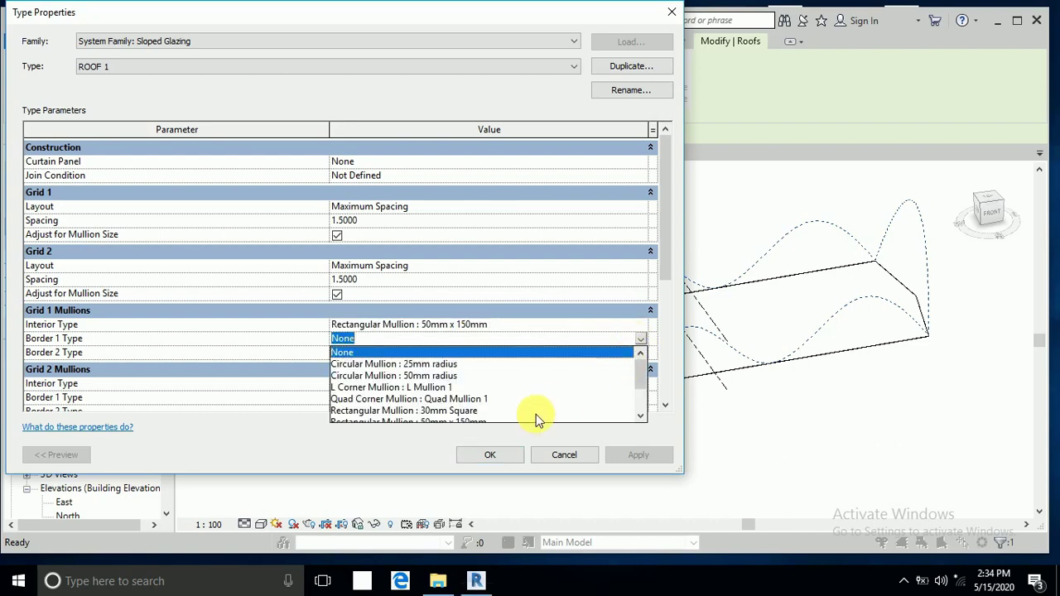
scroll(533, 413, "down", 1)
scroll(533, 412, "down", 1)
left_click(470, 389)
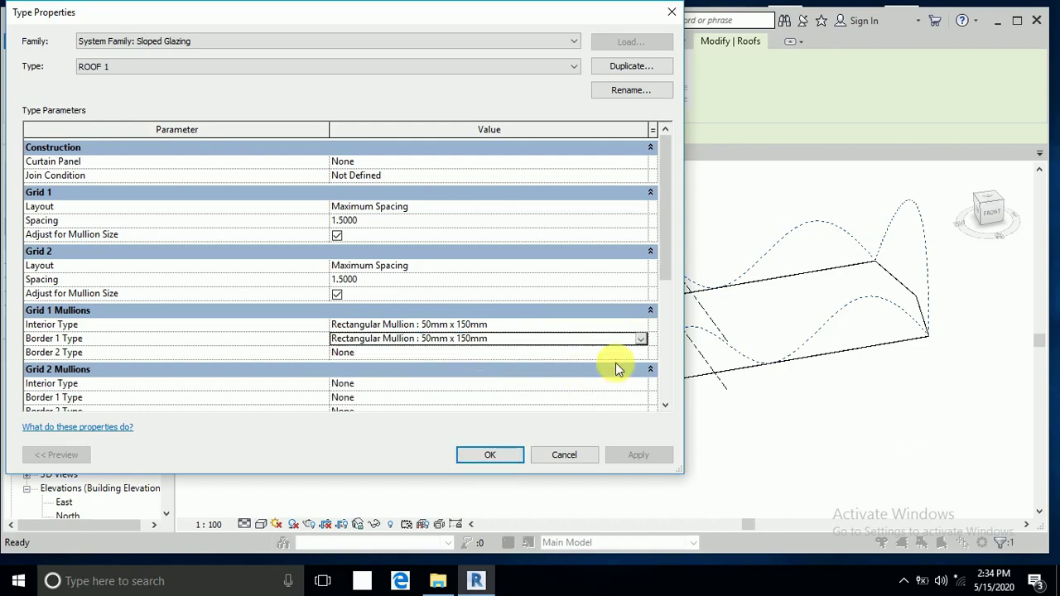
left_click(634, 352)
scroll(616, 402, "down", 3)
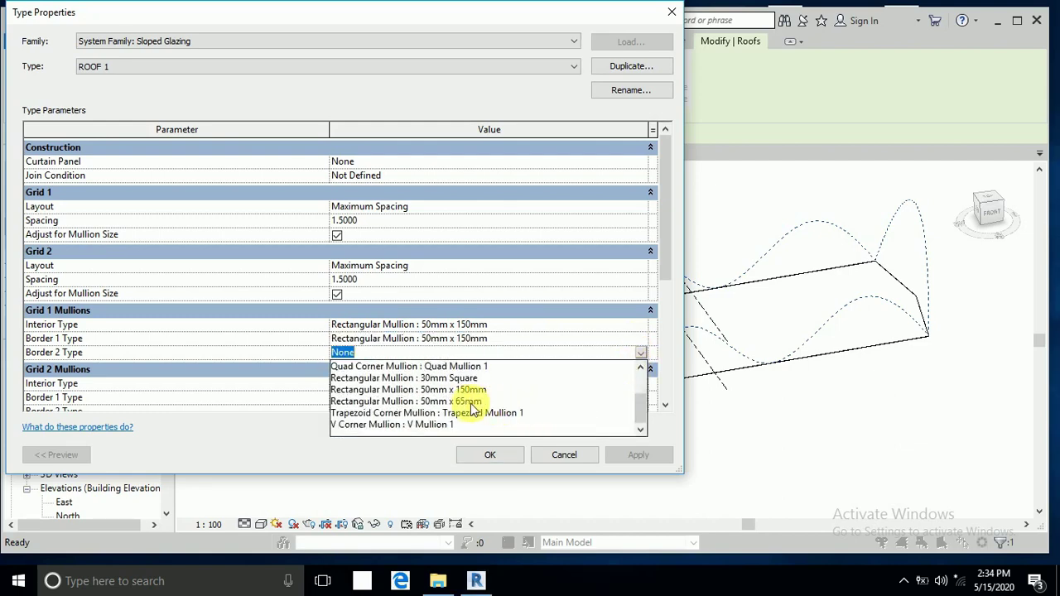
left_click(469, 390)
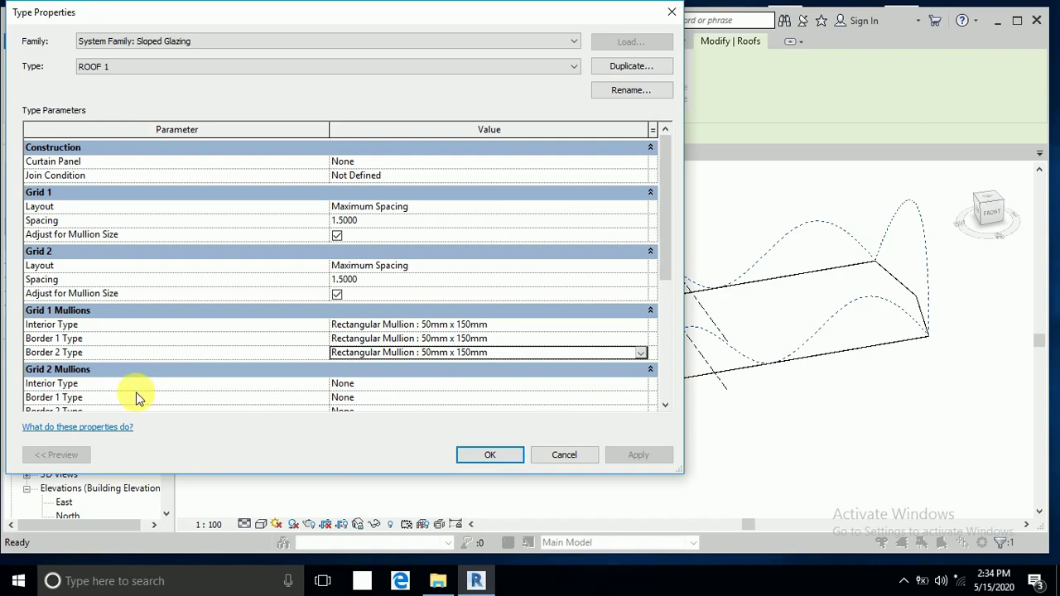
- Assign Rectangular Mullion : 50mm x 150mm to the Grid 2 interior, border 1 and border 2 mullions and apply the type changes
left_click(640, 385)
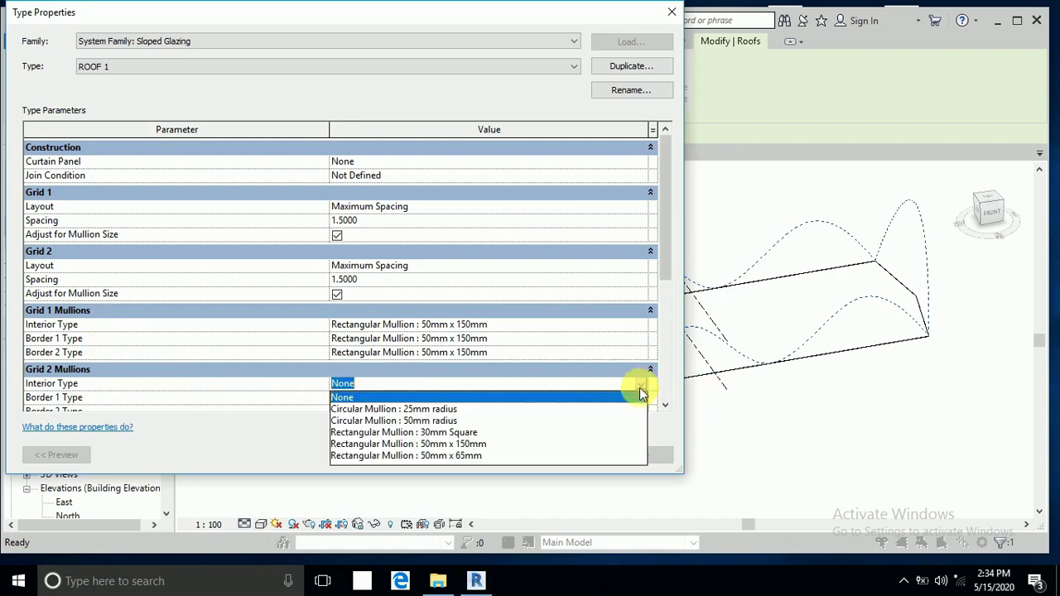
left_click(461, 444)
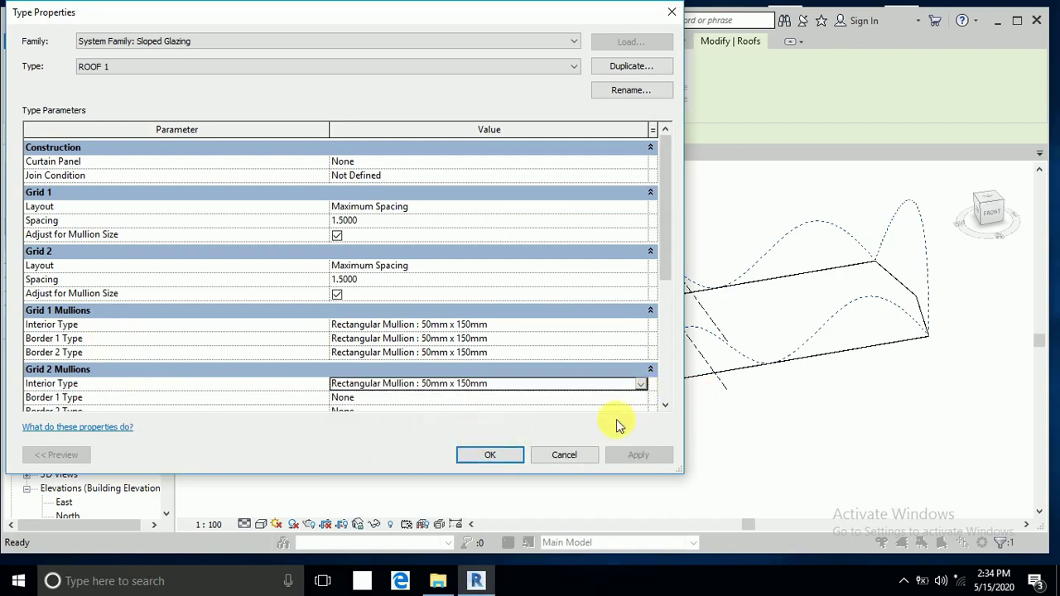
scroll(636, 405, "down", 1)
left_click(641, 366)
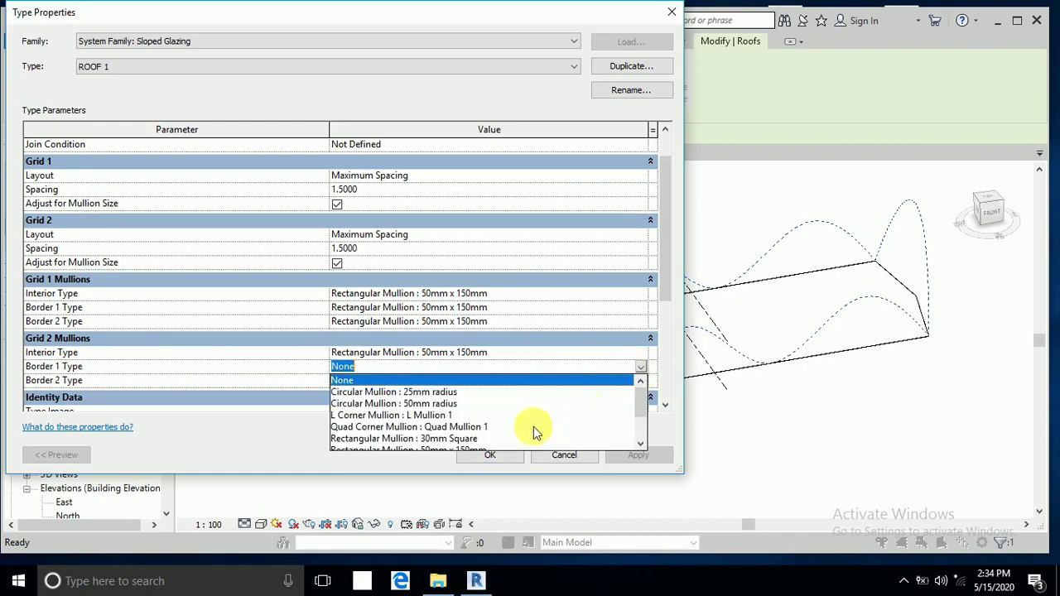
scroll(497, 437, "down", 1)
scroll(497, 434, "down", 1)
left_click(473, 417)
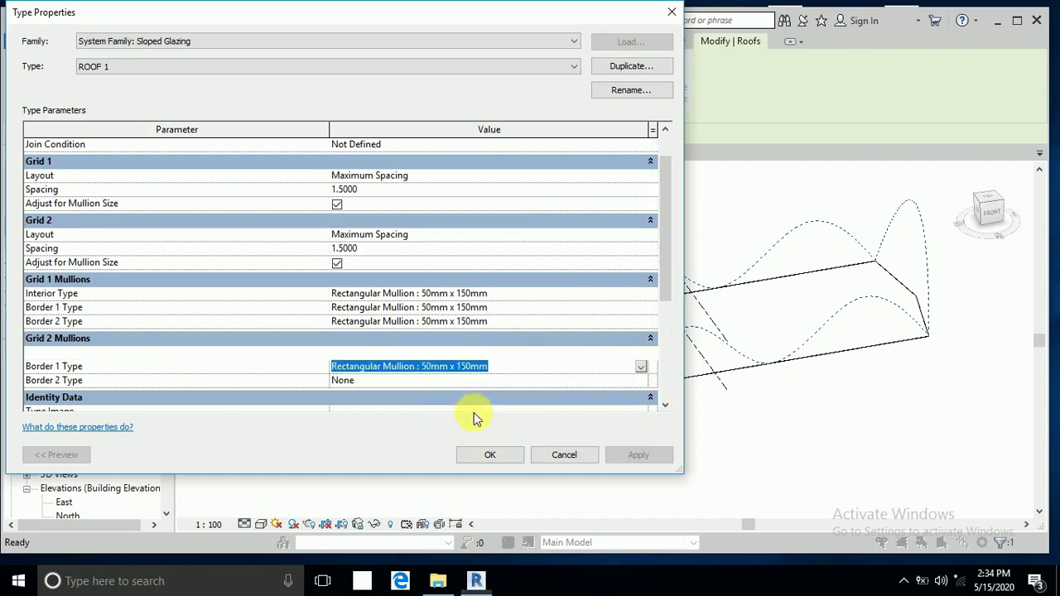
left_click(640, 381)
scroll(555, 424, "down", 1)
scroll(555, 424, "down", 1)
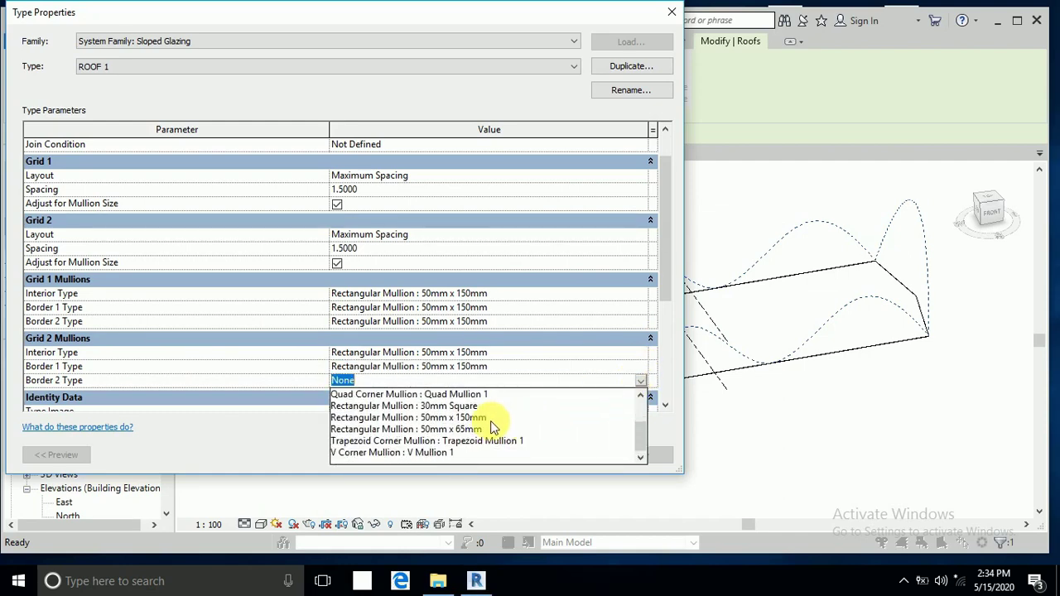
left_click(497, 418)
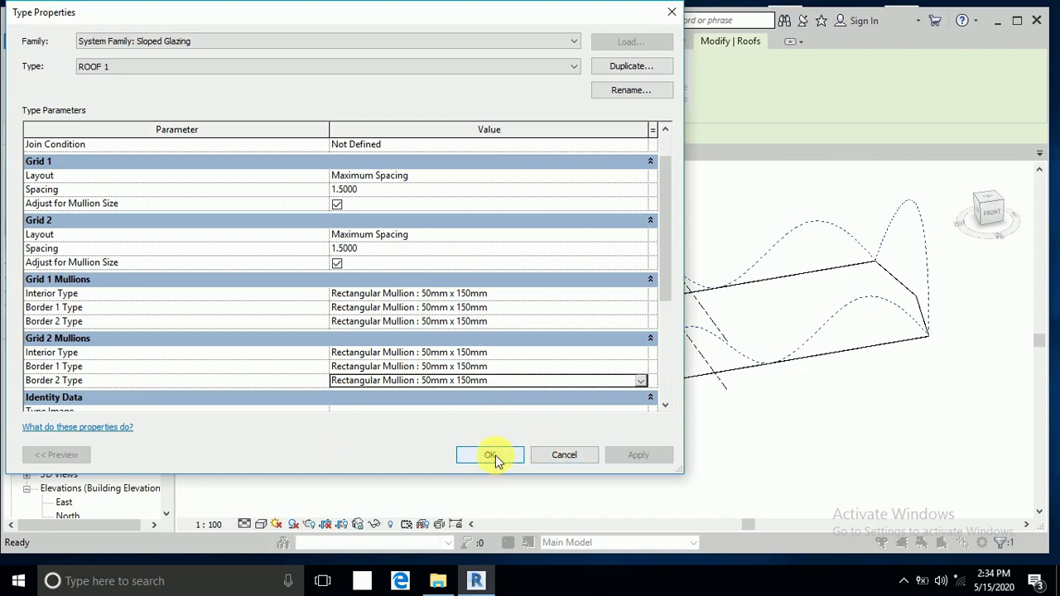
left_click(490, 454)
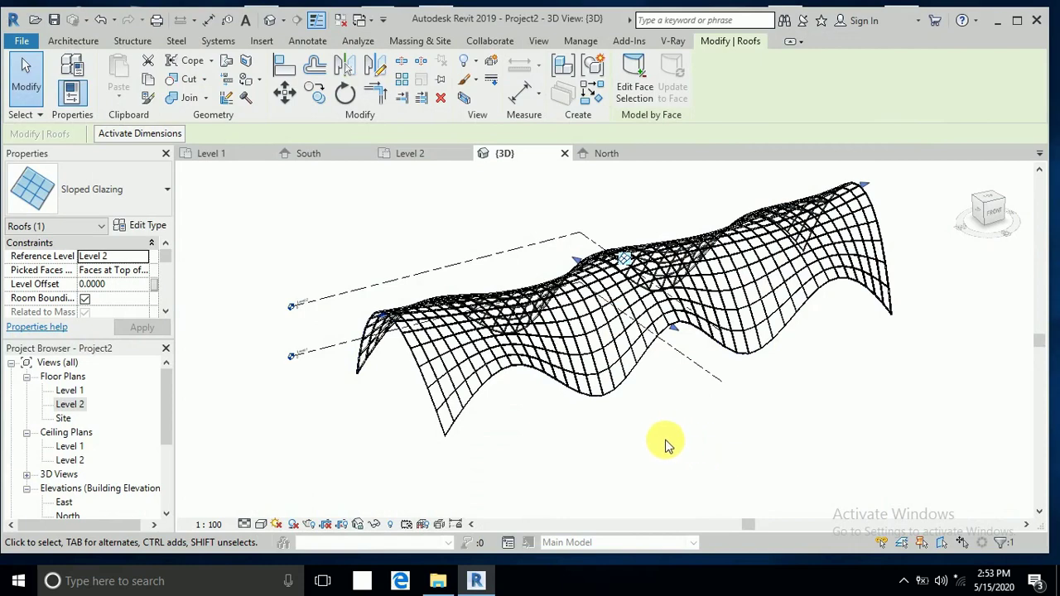
- Switch the 3D view's visual style to Realistic
mouse_move(586, 460)
middle_mouse_down("shift")
mouse_move(617, 472)
mouse_move(608, 467)
middle_mouse_up("shift")
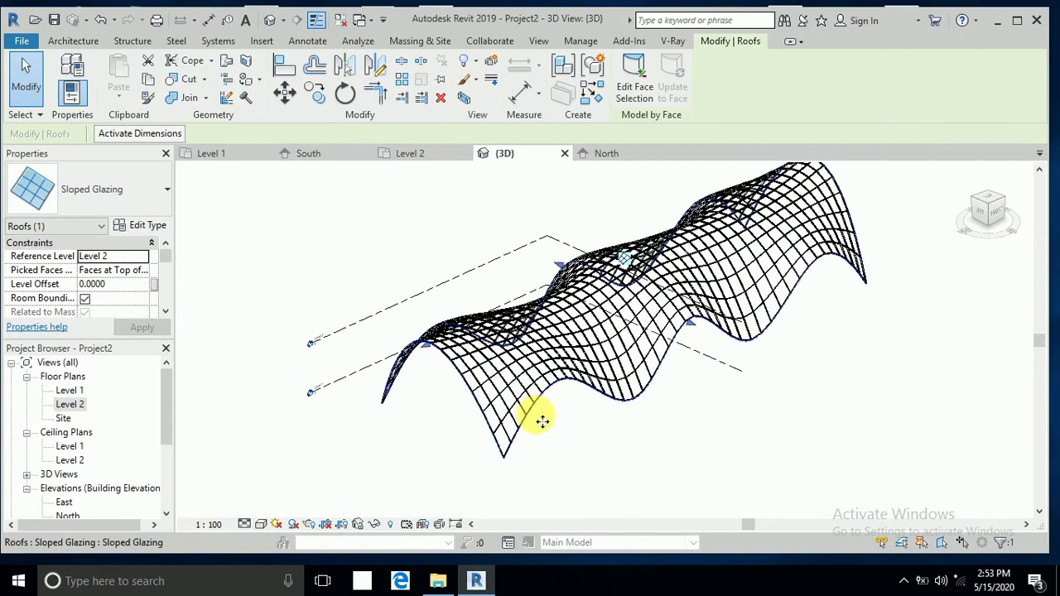
scroll(542, 422, "up", 4)
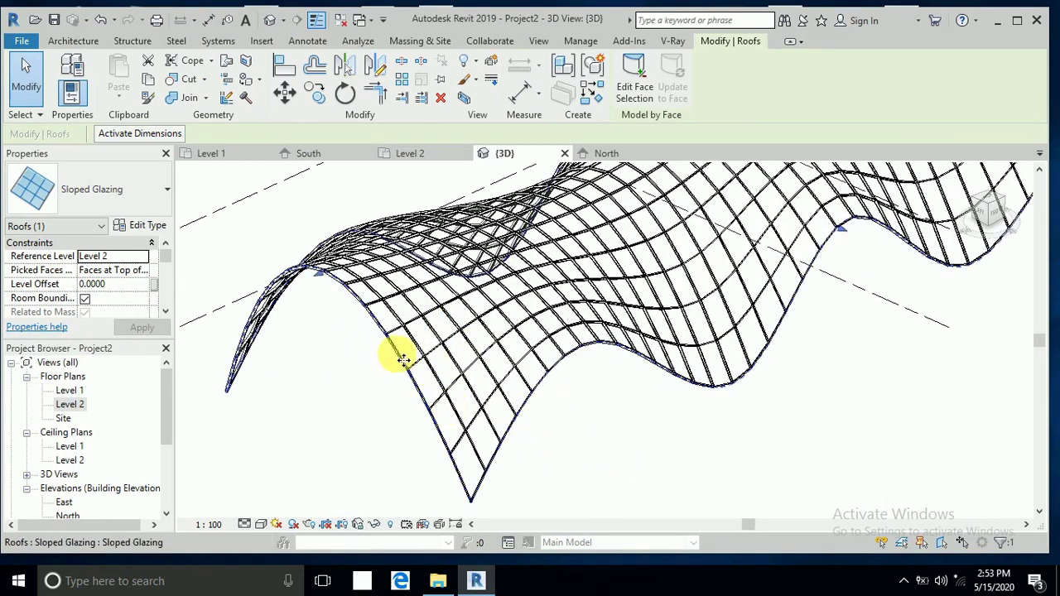
left_click(262, 524)
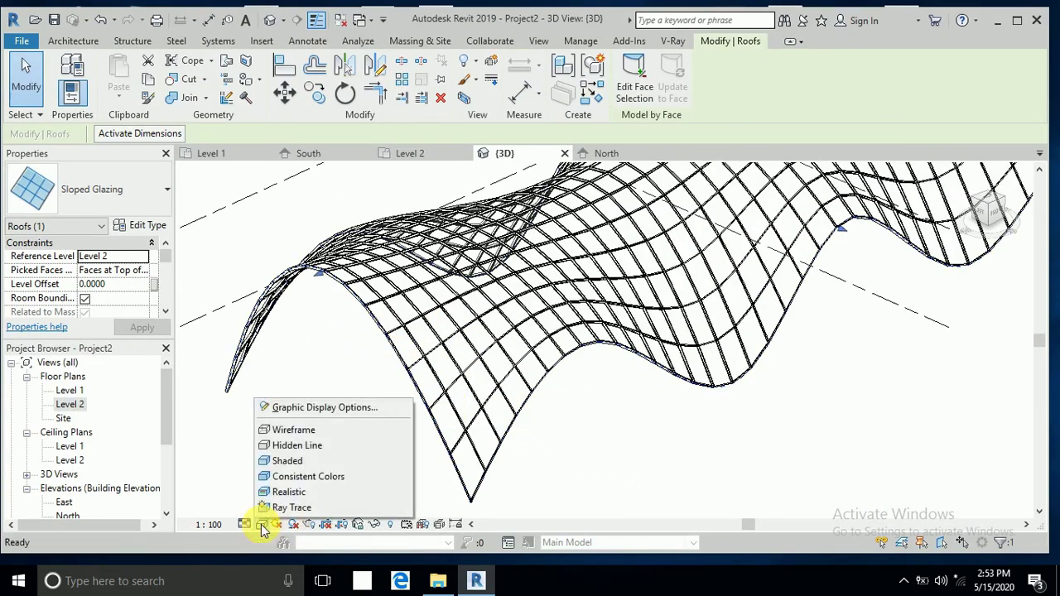
left_click(281, 494)
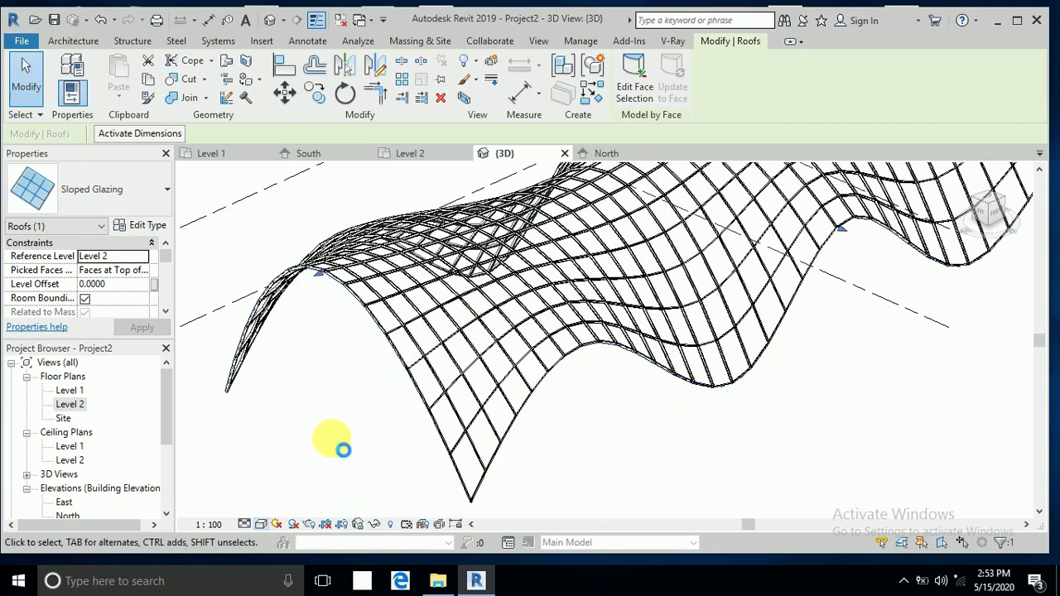
- Select a single glazed panel of the roof and open the material setting of its System Panel Glazed type
mouse_move(362, 428)
middle_mouse_down("shift")
mouse_move(521, 449)
mouse_move(489, 449)
mouse_move(385, 395)
middle_mouse_up("shift")
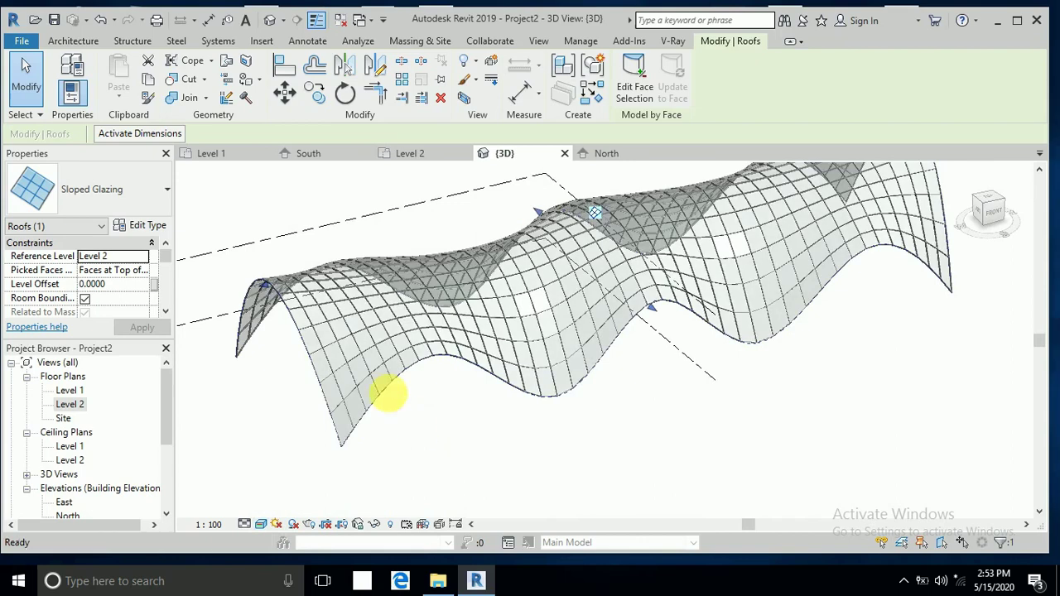
scroll(285, 403, "up", 5)
left_click(338, 331)
key("Tab")
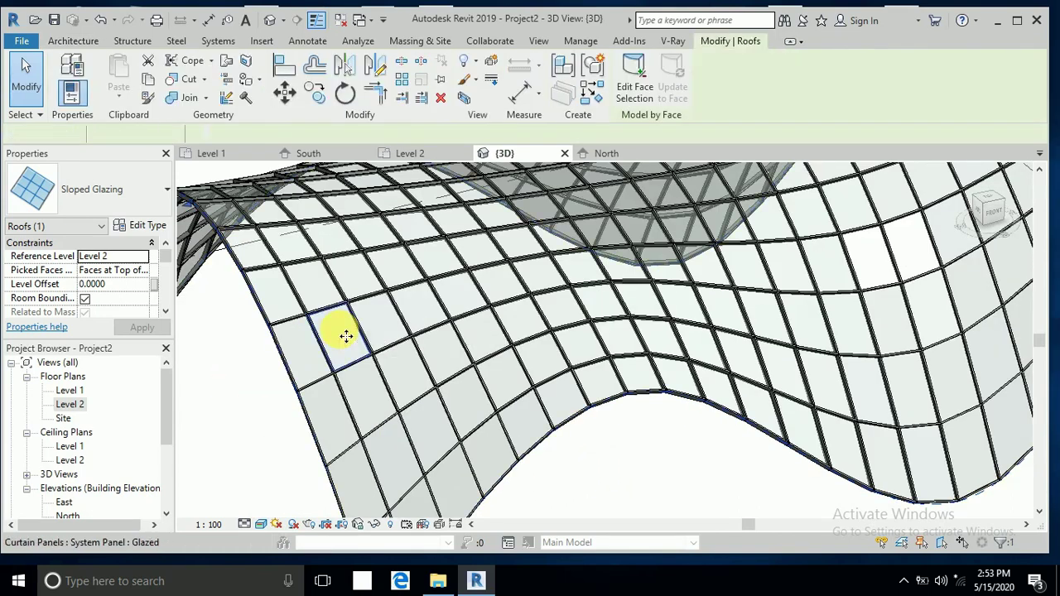
left_click(343, 335)
left_click(157, 227)
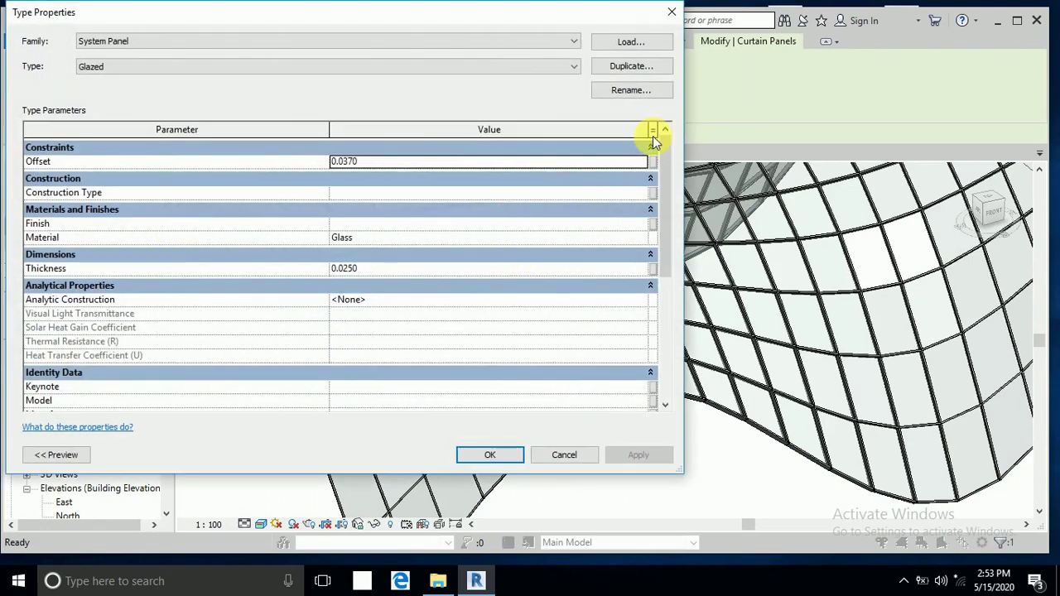
left_click(639, 239)
left_click(643, 239)
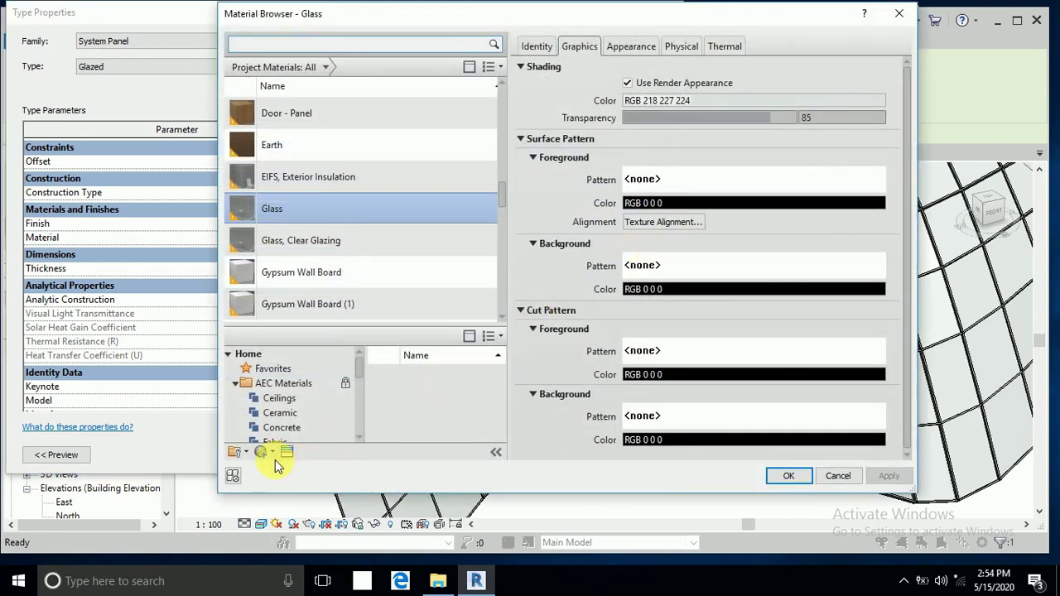
- Create a new project material and rename it G1
left_click(272, 452)
left_click(286, 465)
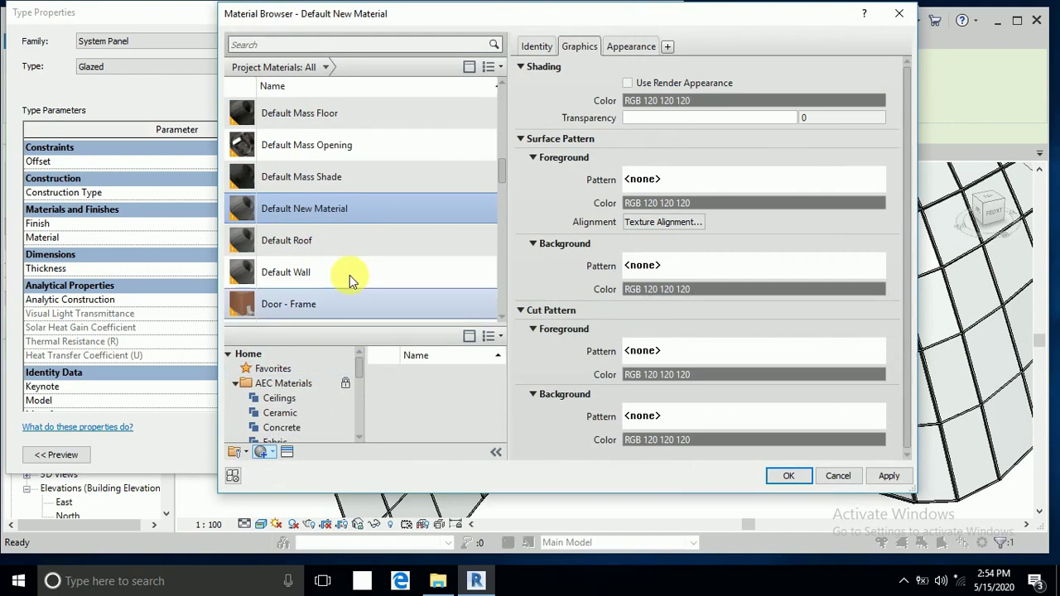
right_click(323, 204)
left_click(338, 245)
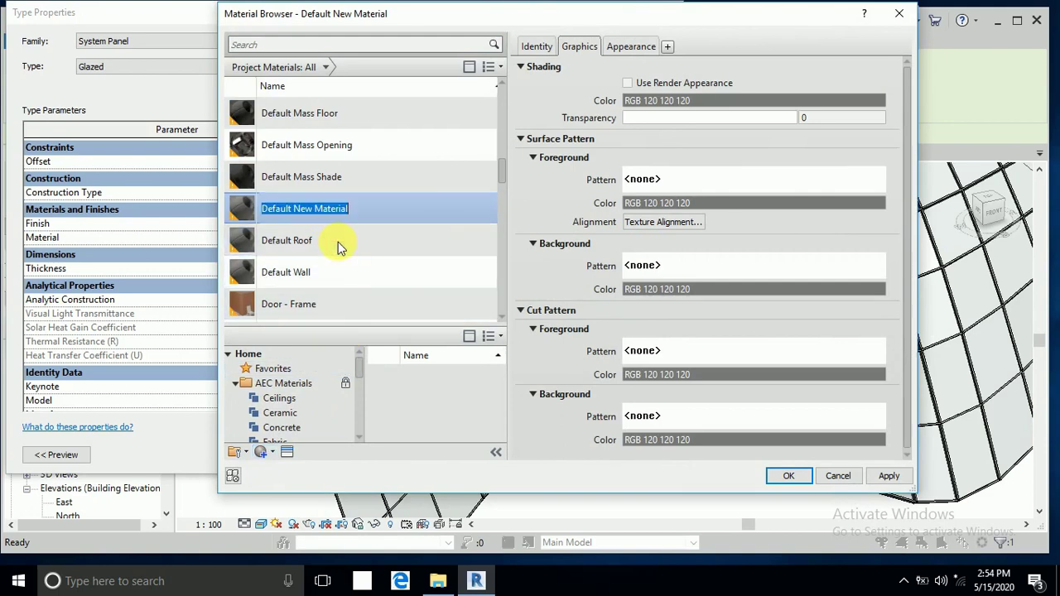
type("G1")
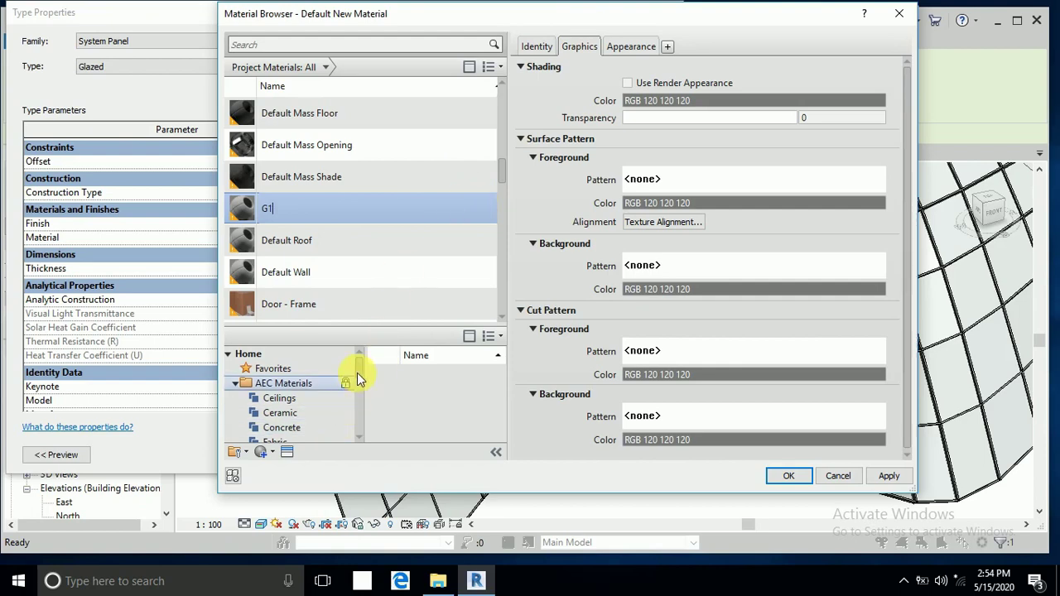
- Replace G1's appearance with the Blue Green - Insulating asset from the Glazing category of the Appearance Library
left_click(287, 455)
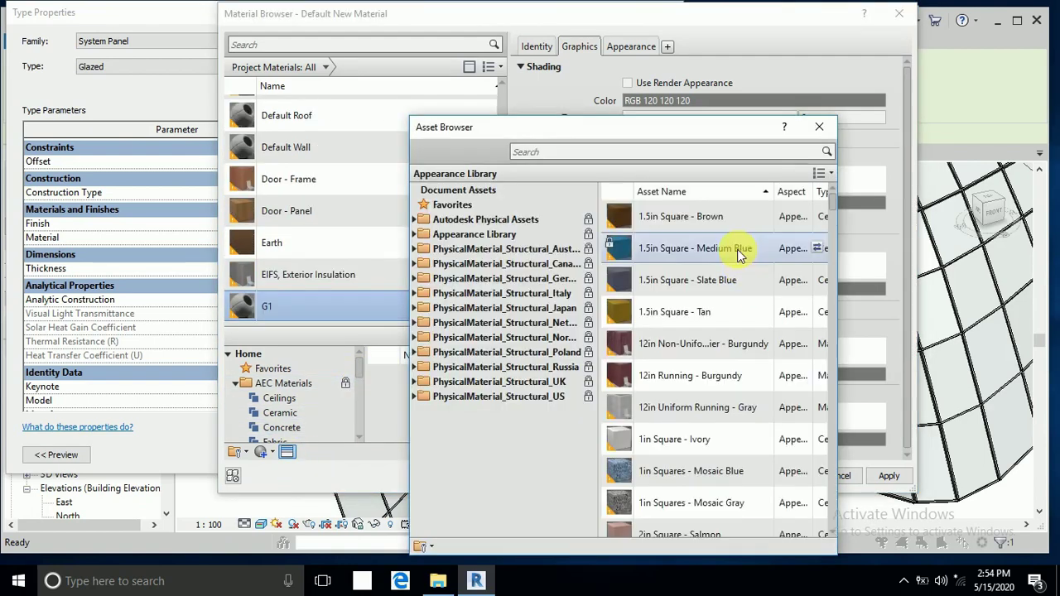
left_click(415, 236)
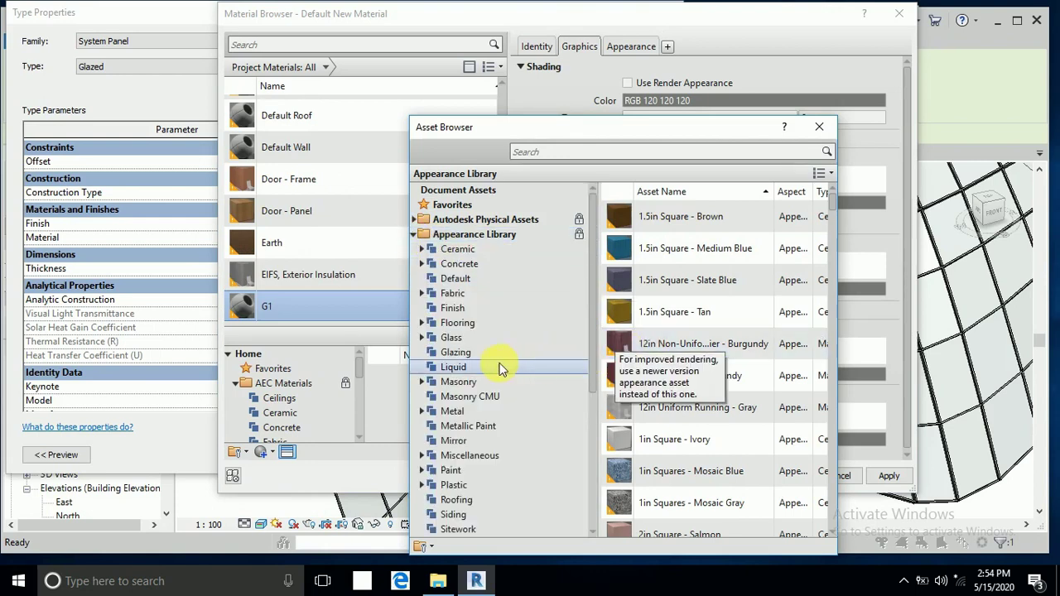
left_click(473, 354)
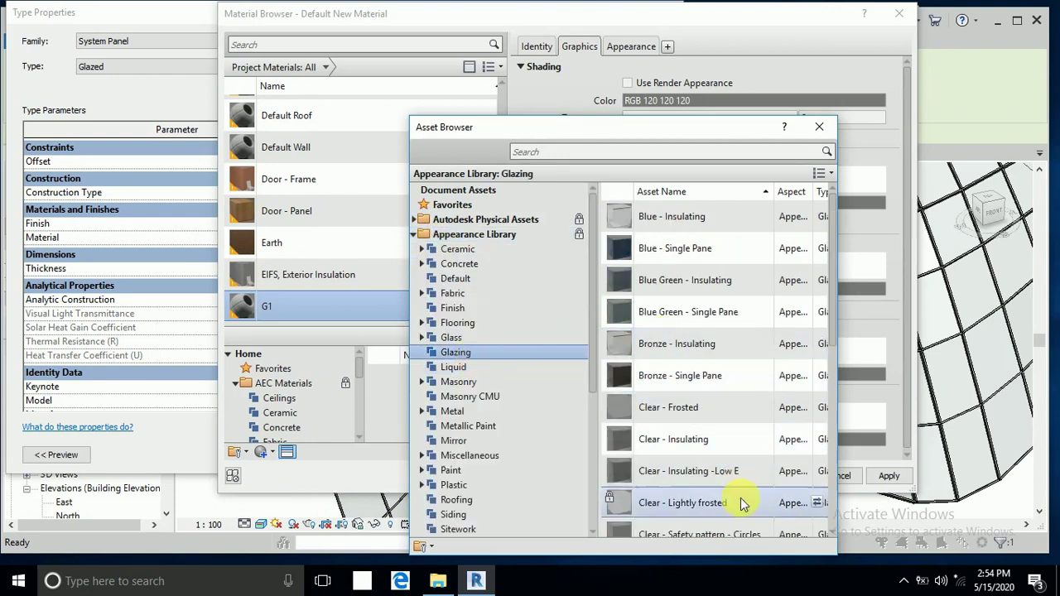
left_click(731, 344)
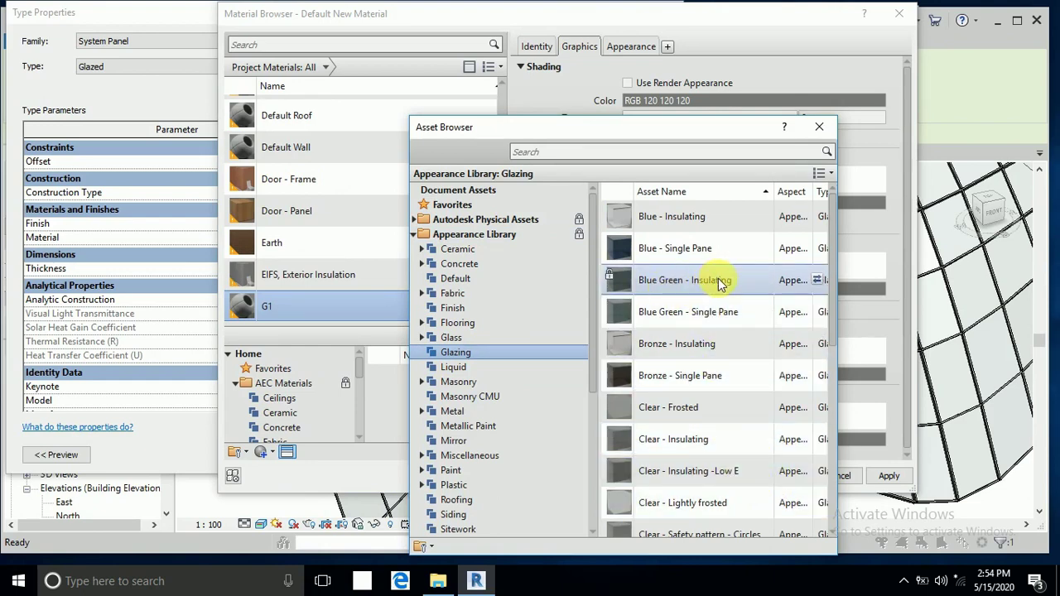
left_click(817, 280)
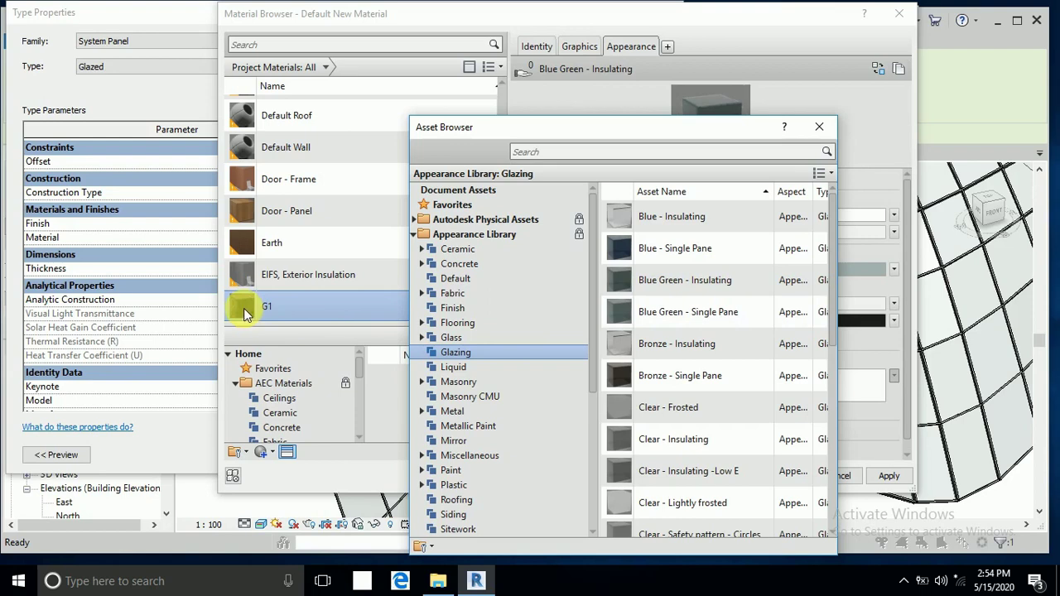
left_click(827, 135)
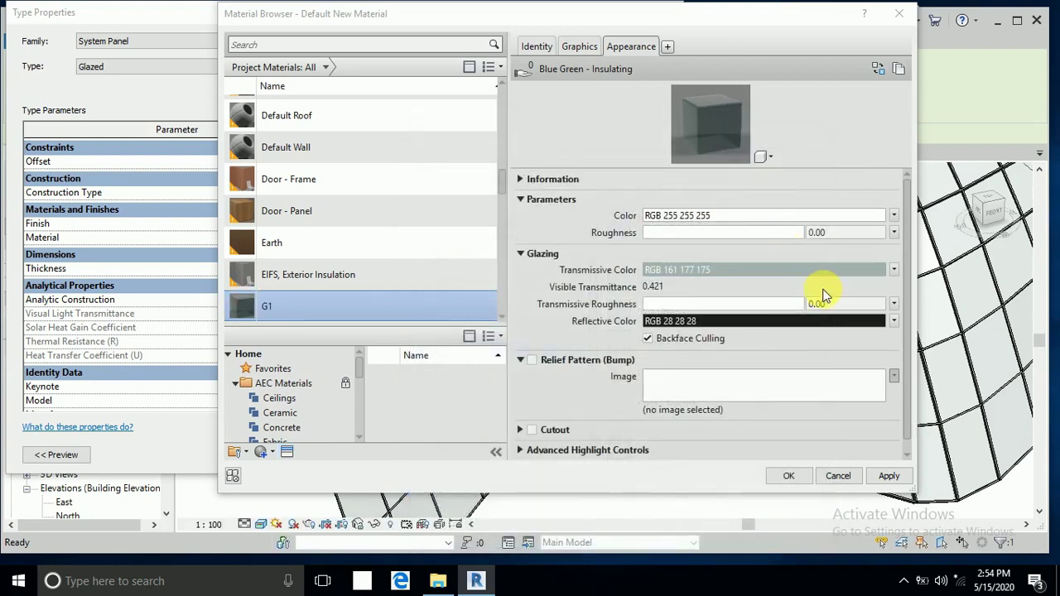
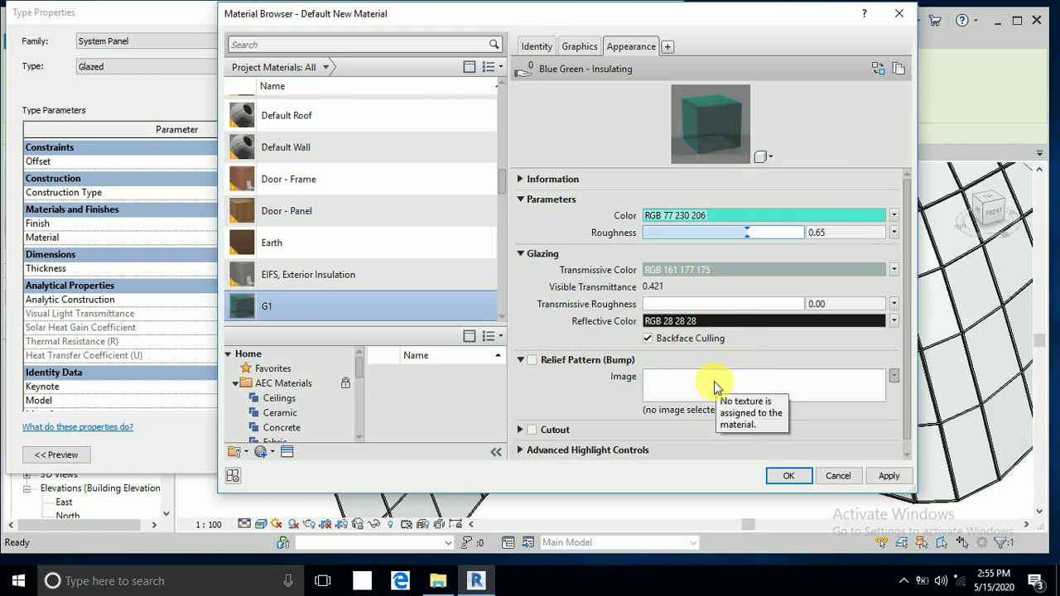
- Enable the relief pattern (bump) for G1 using the image Metals.Ornamental Metals.Plate.Mesh.cutout.jpg
left_click(532, 362)
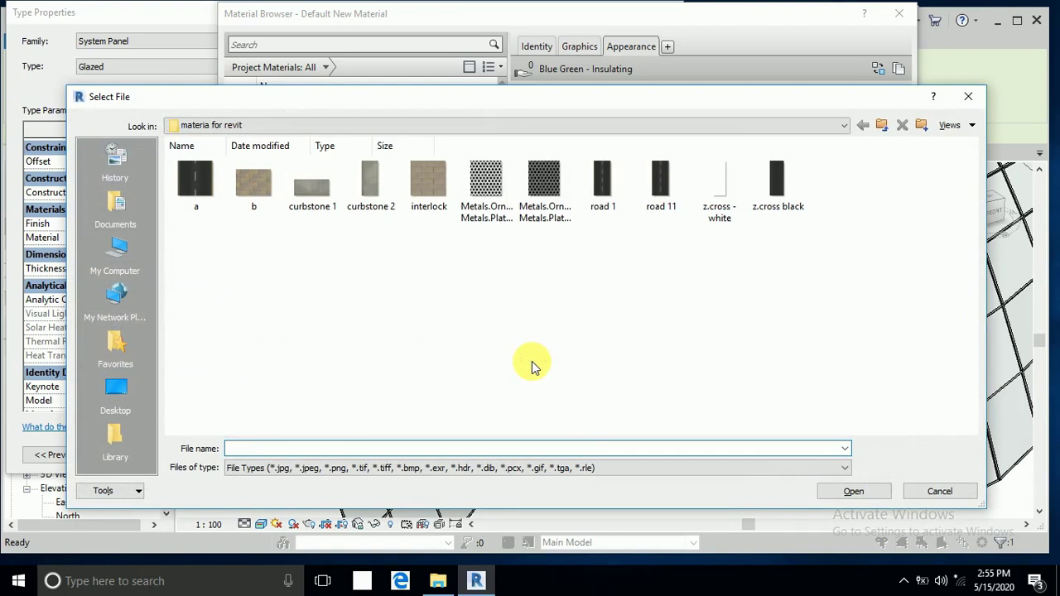
left_click(484, 181)
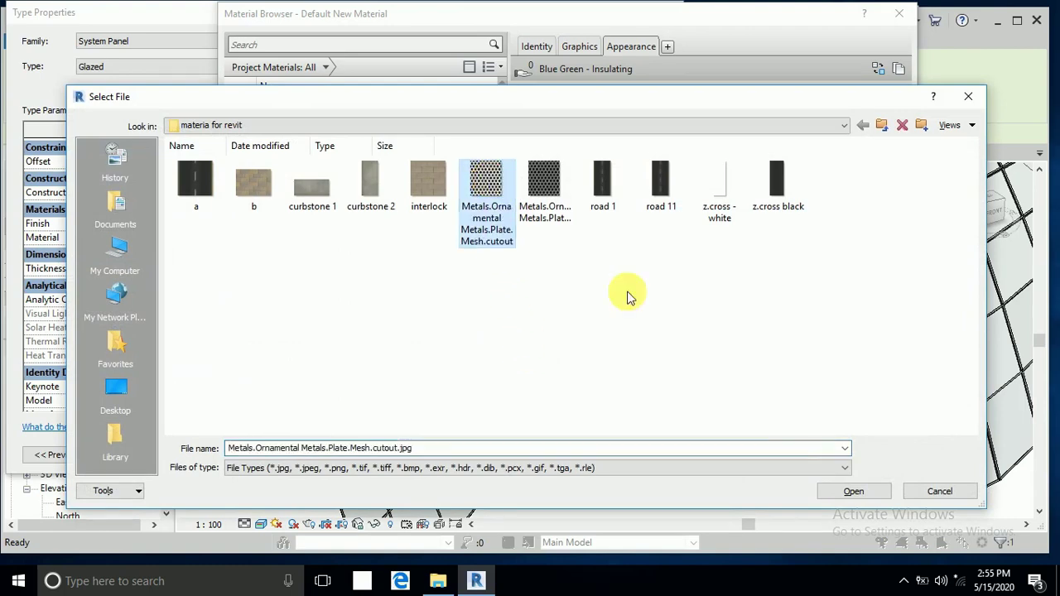
left_click(866, 491)
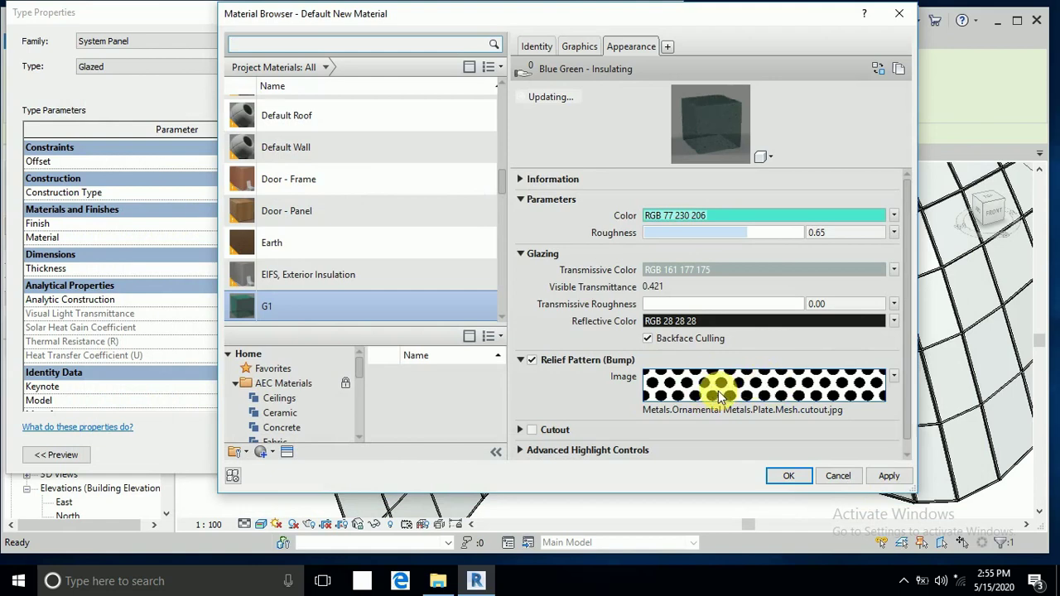
- Set the sample size width of the relief pattern image to 5 m in its texture settings
mouse_move(718, 394)
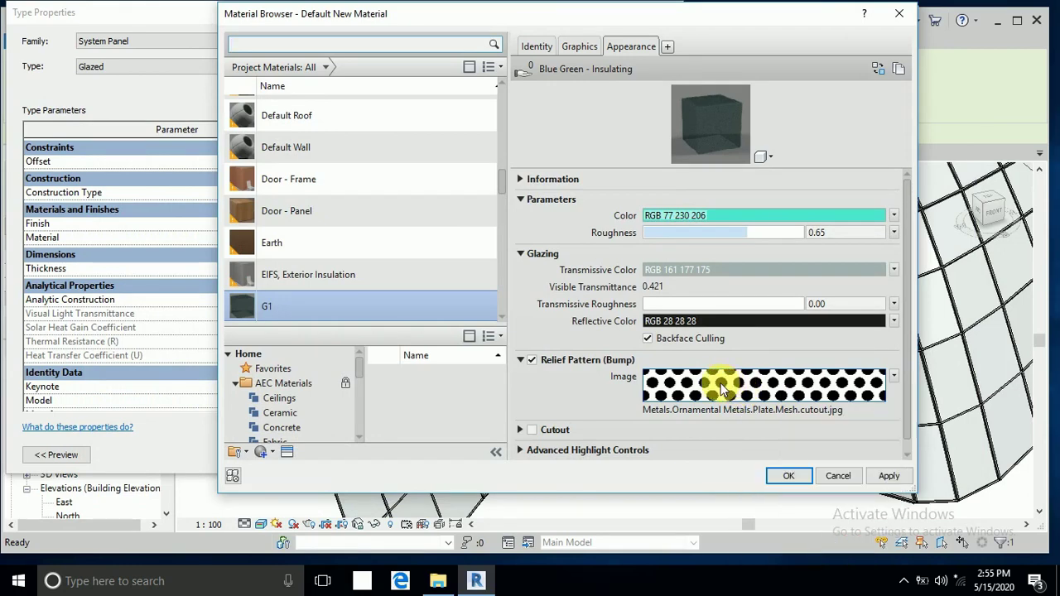
left_click(719, 385)
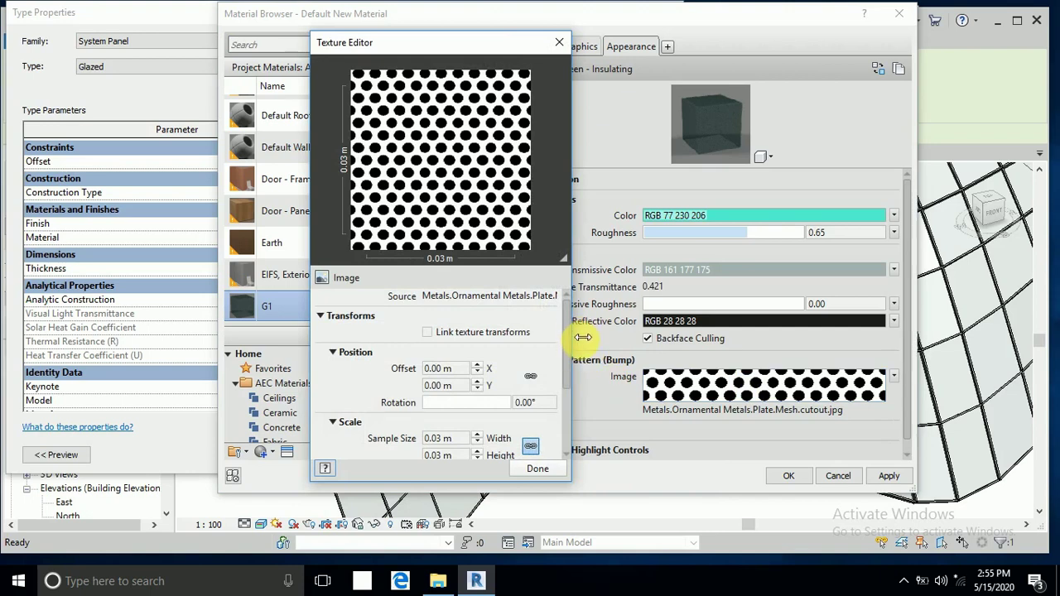
left_click_drag(569, 344, 565, 412)
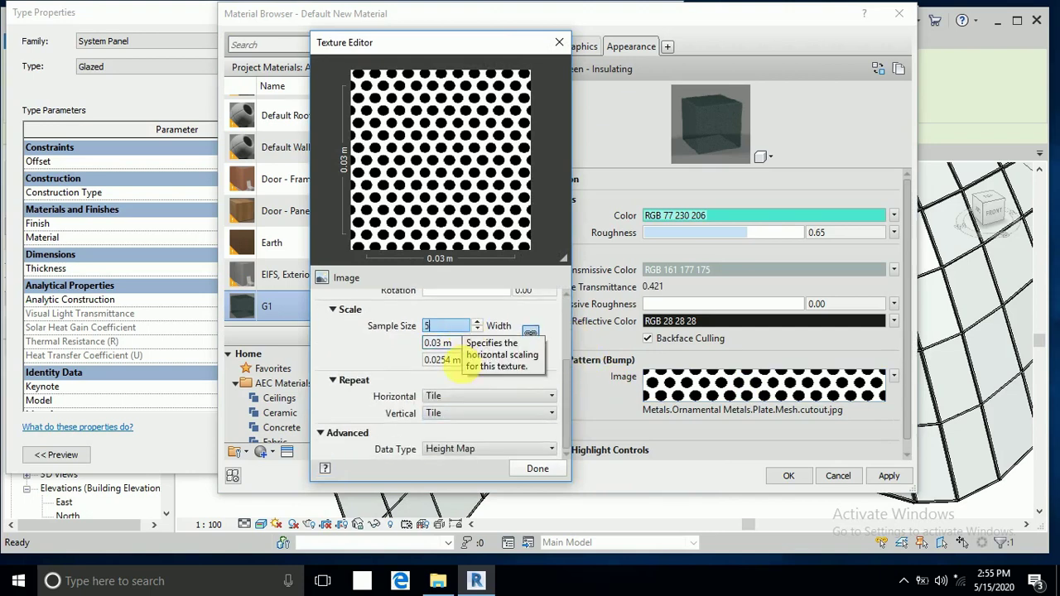
left_click(536, 470)
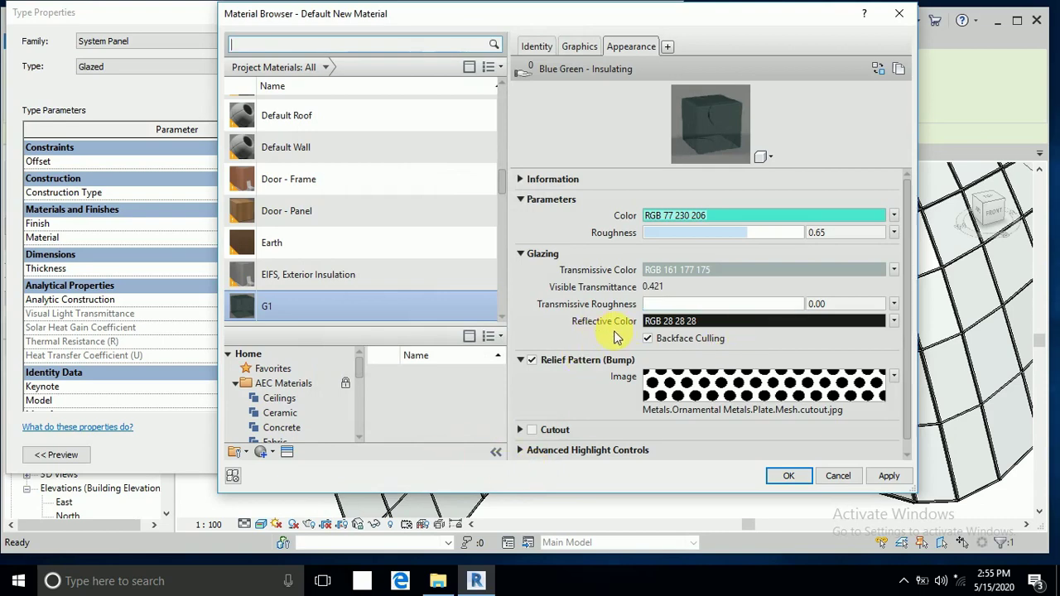
- Set the reflective color of the G1 glazing to RGB 221 221 221
left_click(737, 324)
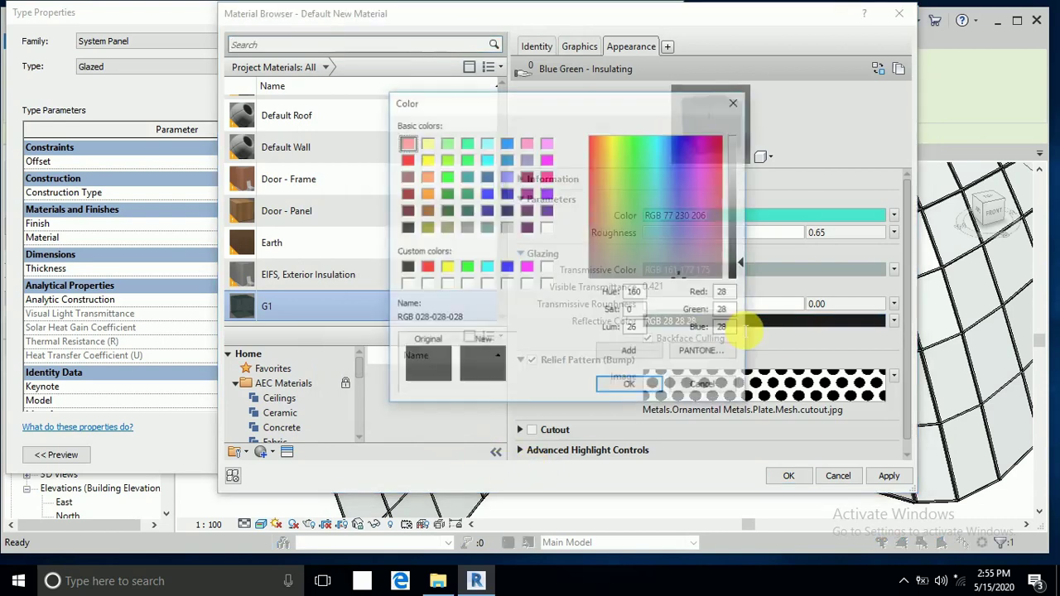
left_click_drag(746, 202, 742, 159)
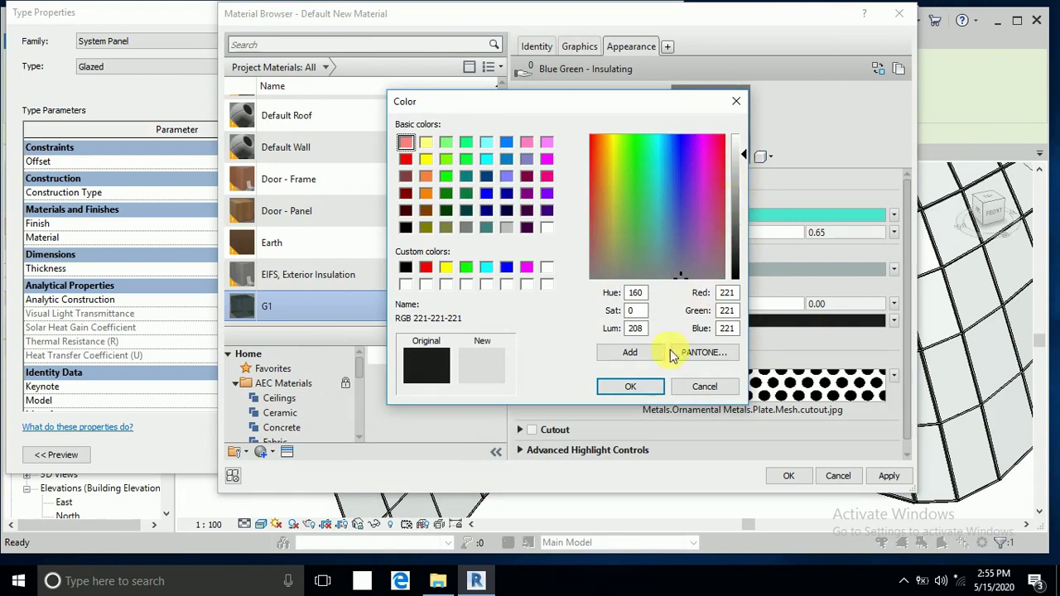
left_click(651, 387)
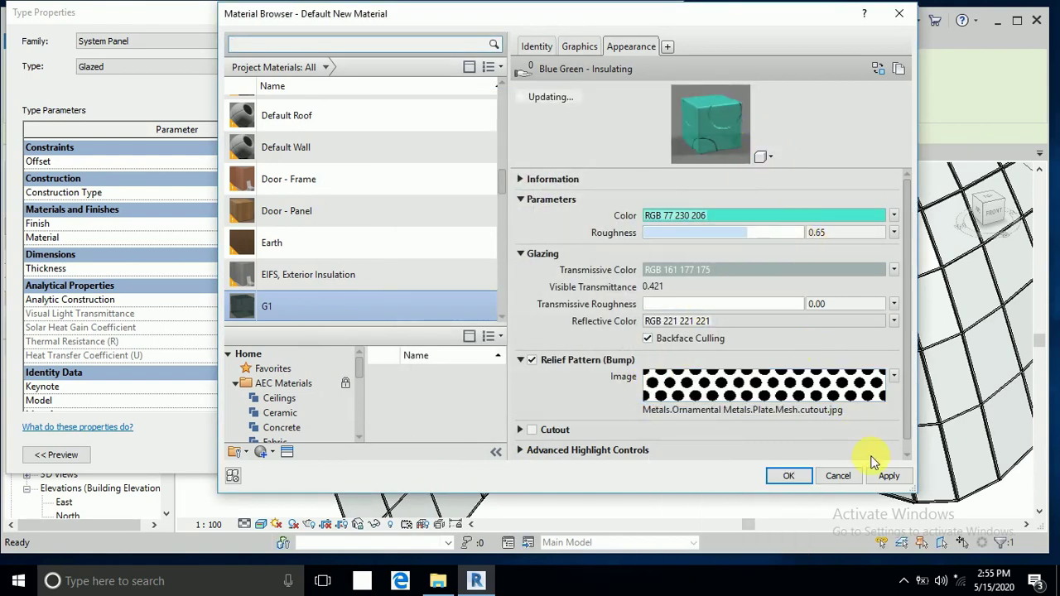
- Assign the G1 material to the Glazed panel type, apply the type change and deselect the panel
left_click(884, 477)
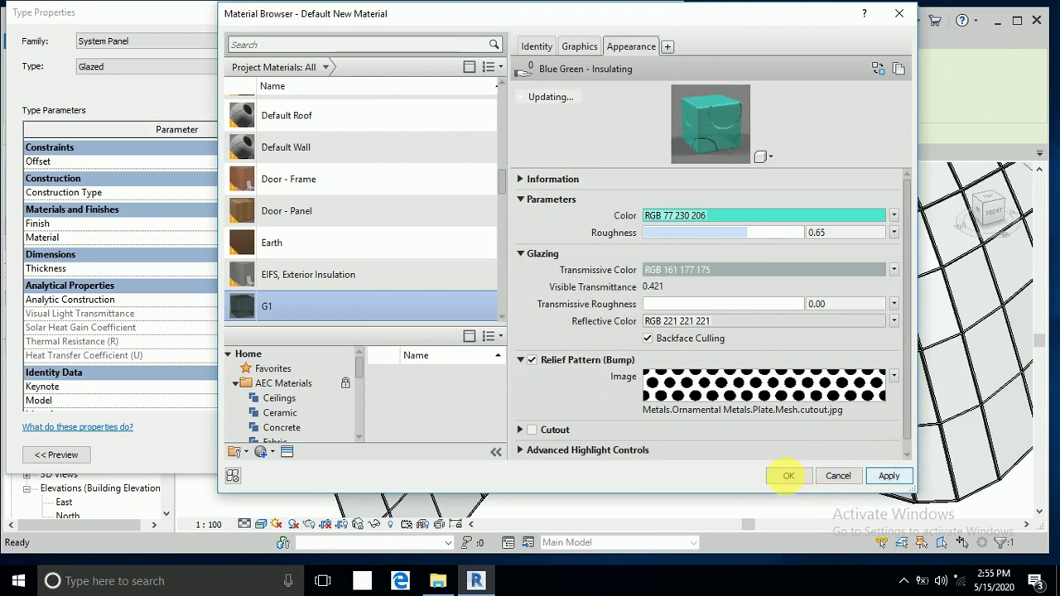
left_click(793, 484)
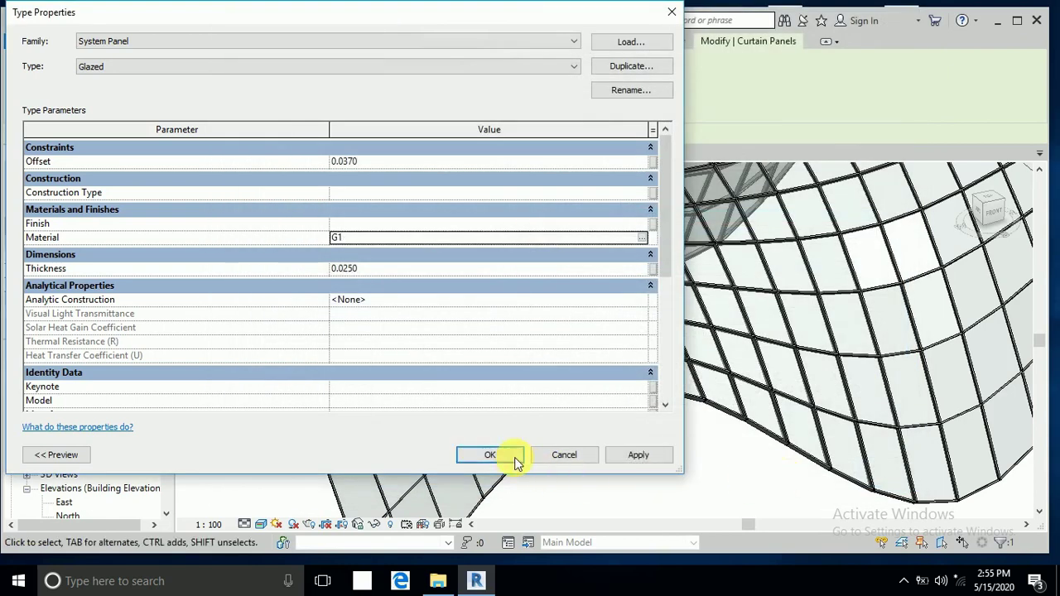
left_click(638, 455)
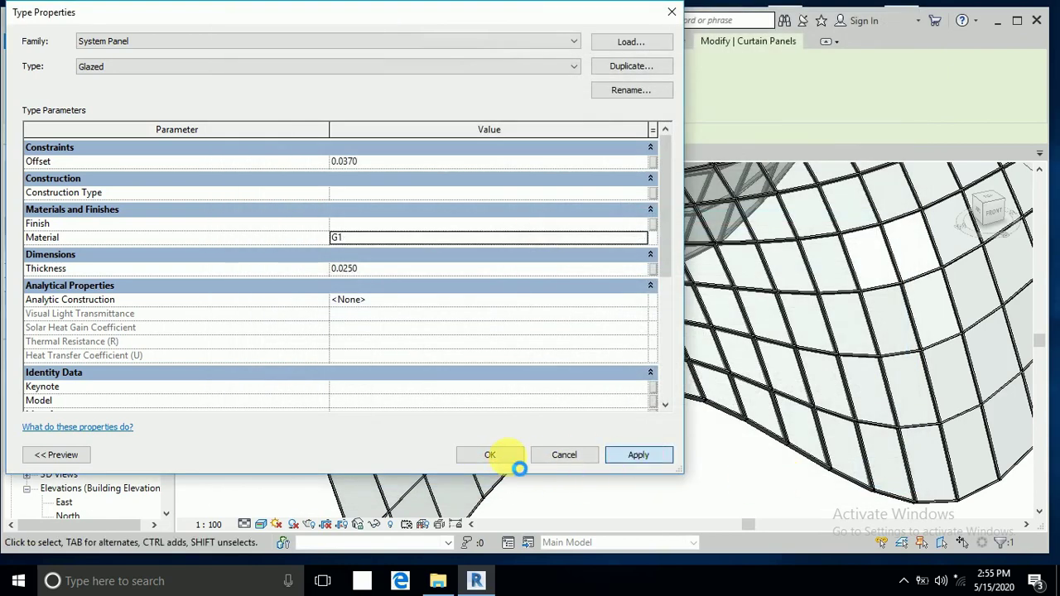
left_click(669, 461)
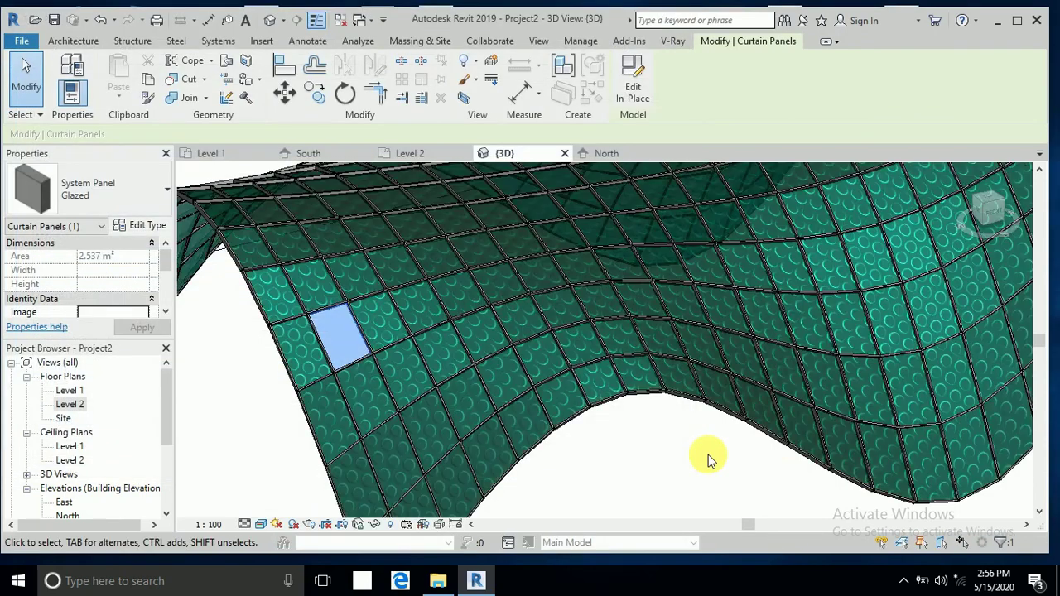
left_click(702, 456)
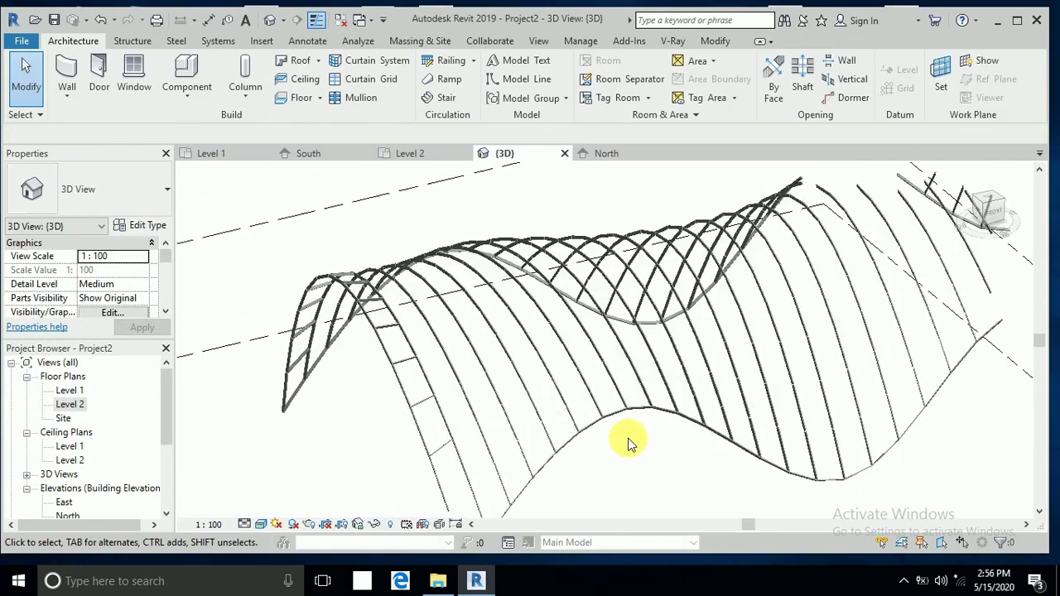
- Examine the relief pattern on the glazed panels up close and the overall look of the canopy roof
mouse_move(628, 444)
middle_mouse_down("shift")
mouse_move(690, 480)
mouse_move(580, 466)
mouse_move(804, 490)
mouse_move(902, 487)
mouse_move(723, 428)
mouse_move(748, 440)
middle_mouse_up("shift")
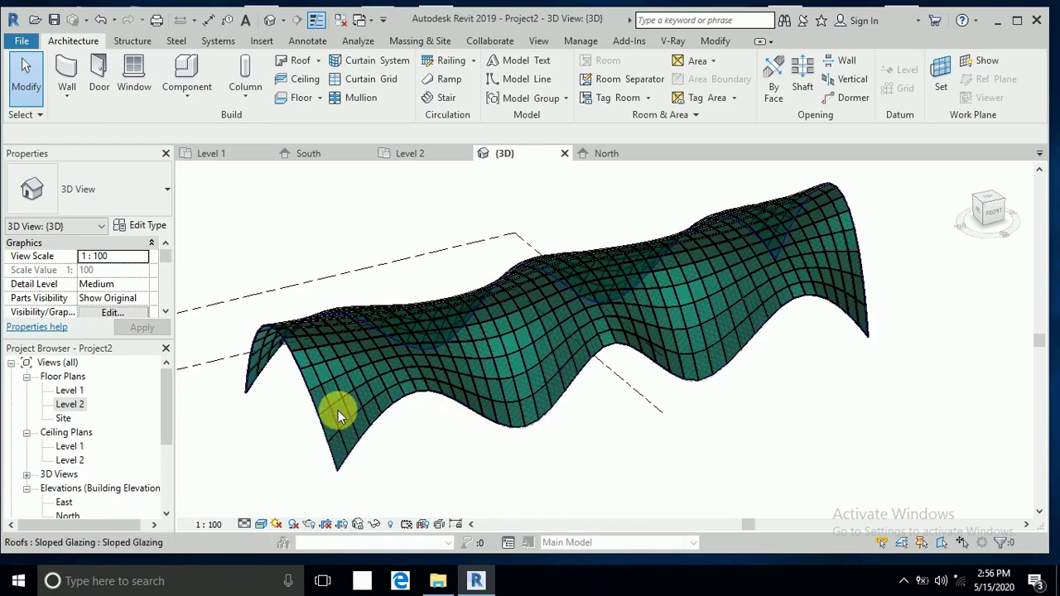
scroll(338, 412, "up", 5)
scroll(525, 426, "up", 3)
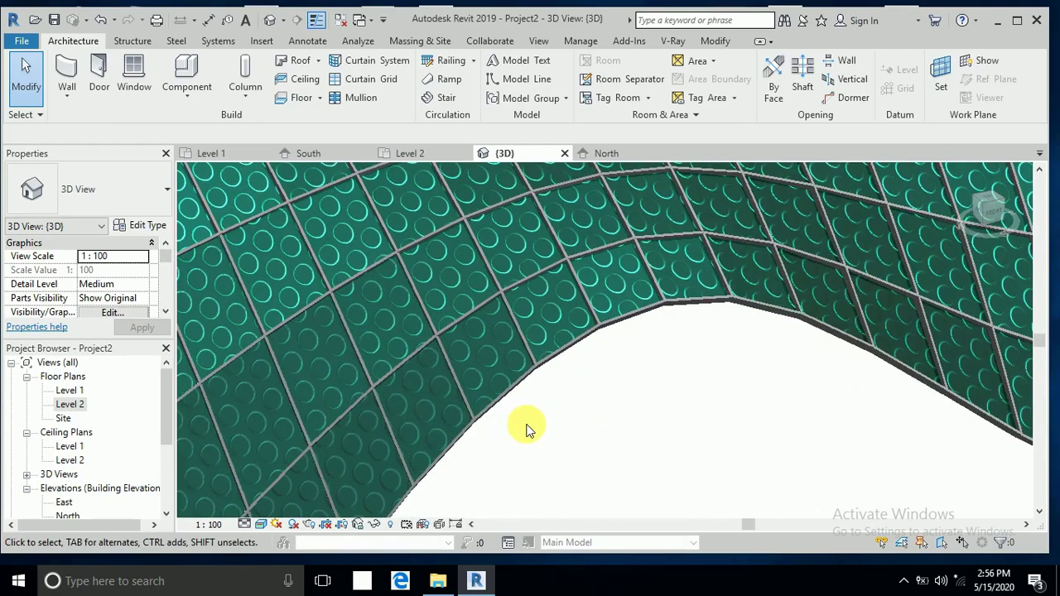
scroll(529, 431, "down", 8)
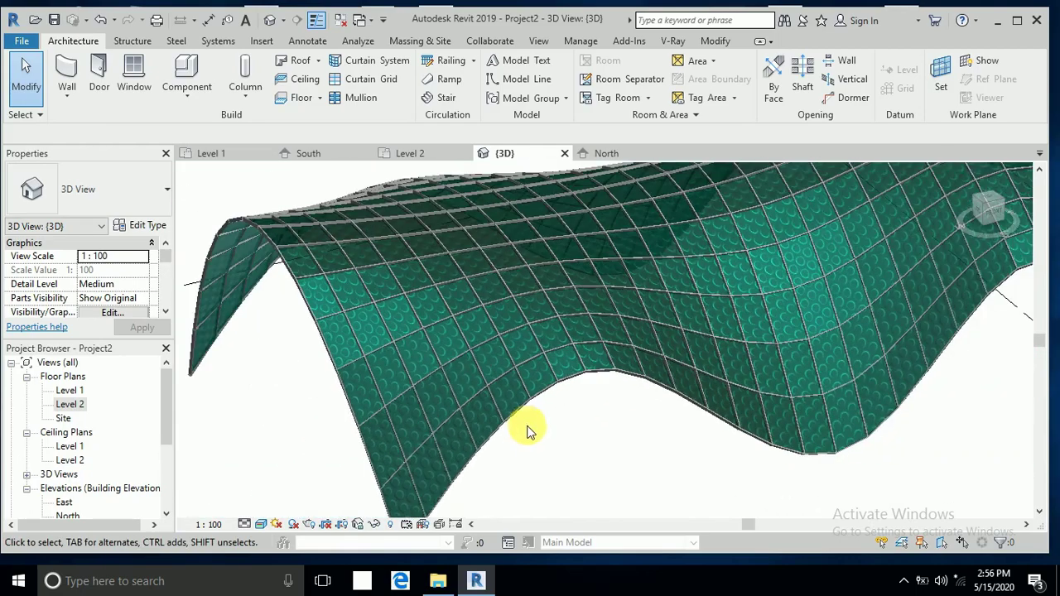
scroll(541, 442, "up", 2)
scroll(525, 442, "down", 3)
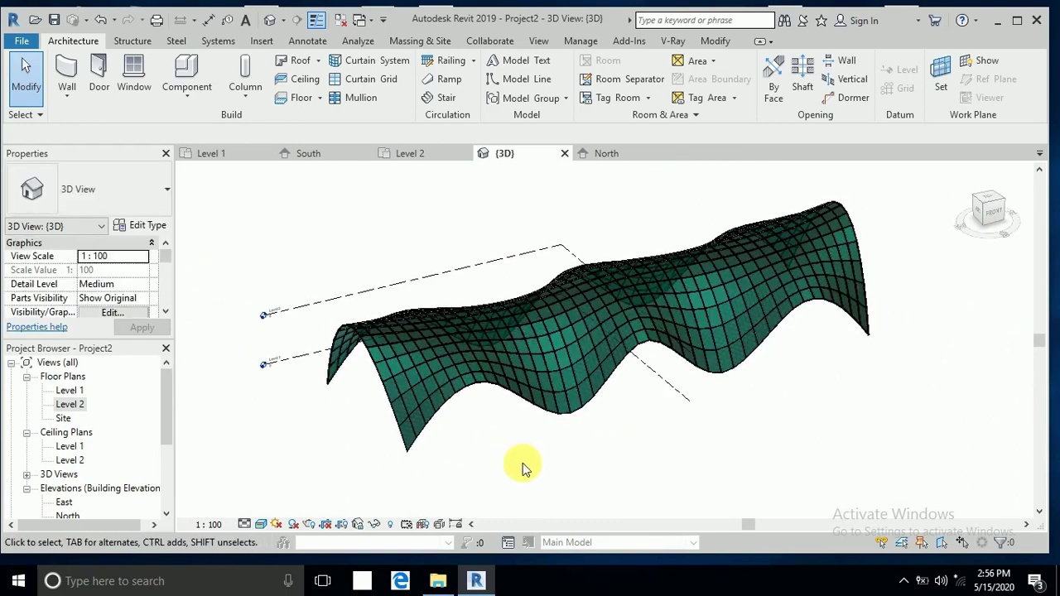
scroll(191, 442, "up", 1)
scroll(177, 440, "up", 1)
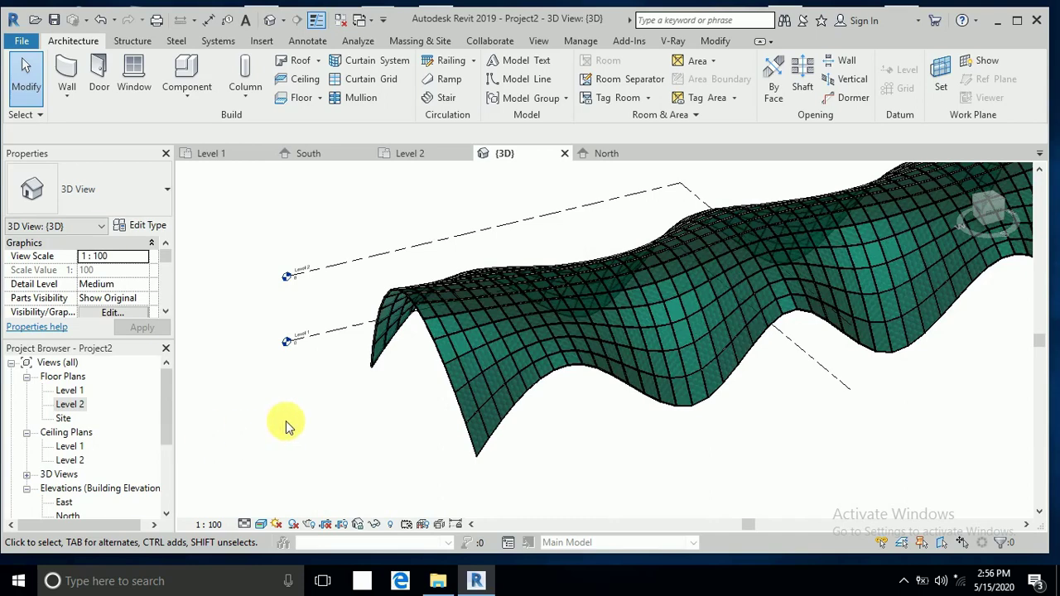
scroll(294, 426, "down", 1)
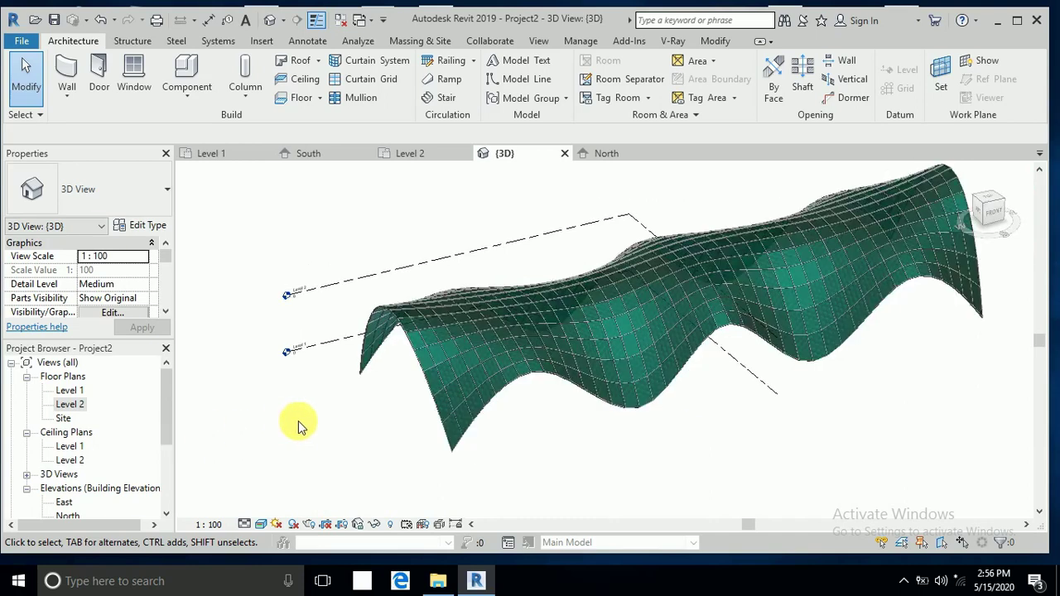
- On the Level 1 plan, start a Generic Floor - 400mm and sketch a shallow arc boundary spanning about 169 m lengthwise through the canopy
double_click(71, 392)
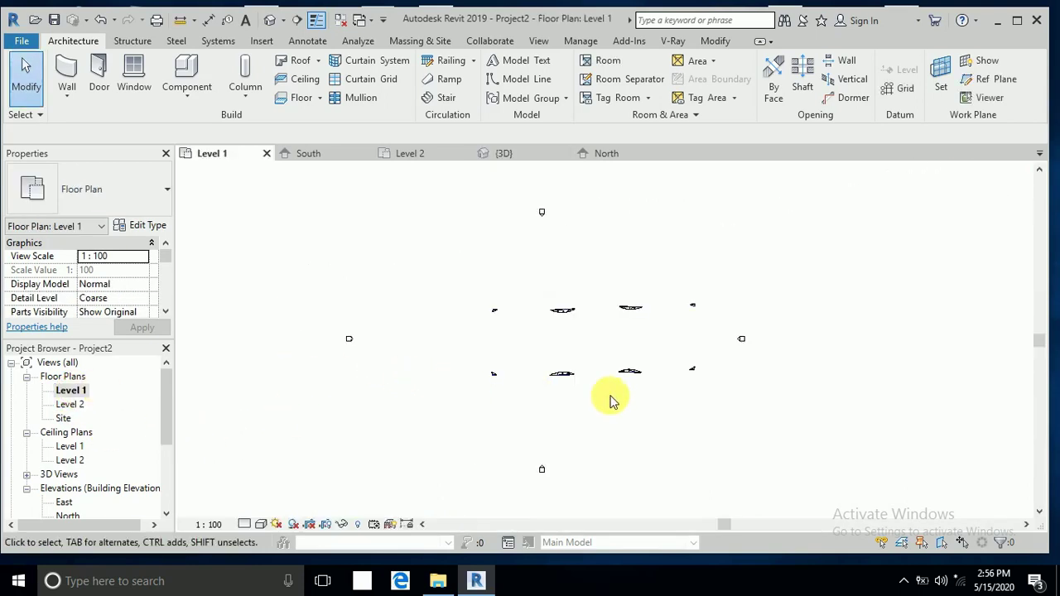
scroll(679, 359, "up", 2)
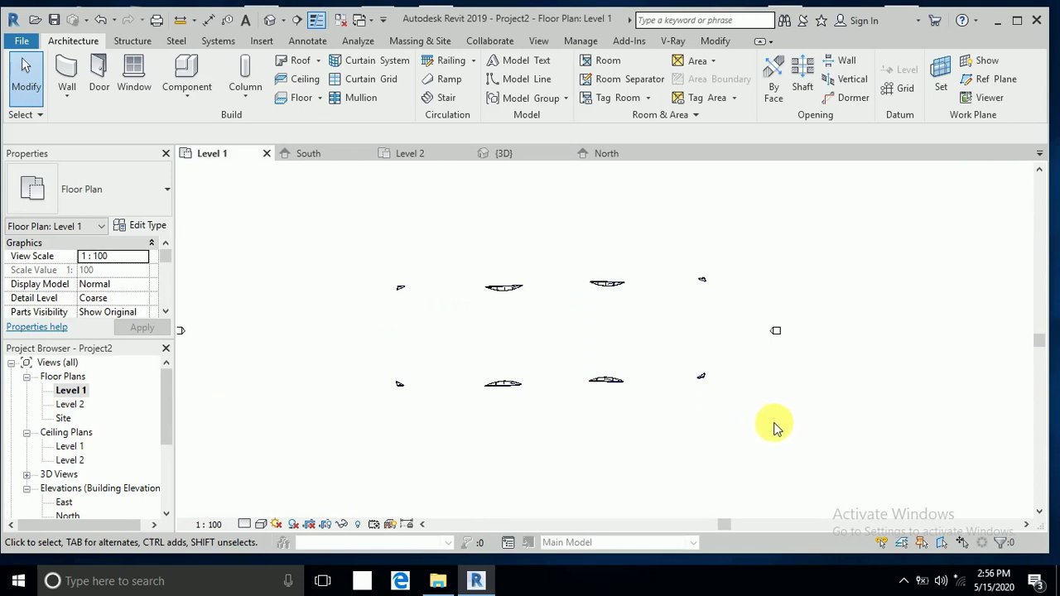
left_click(300, 99)
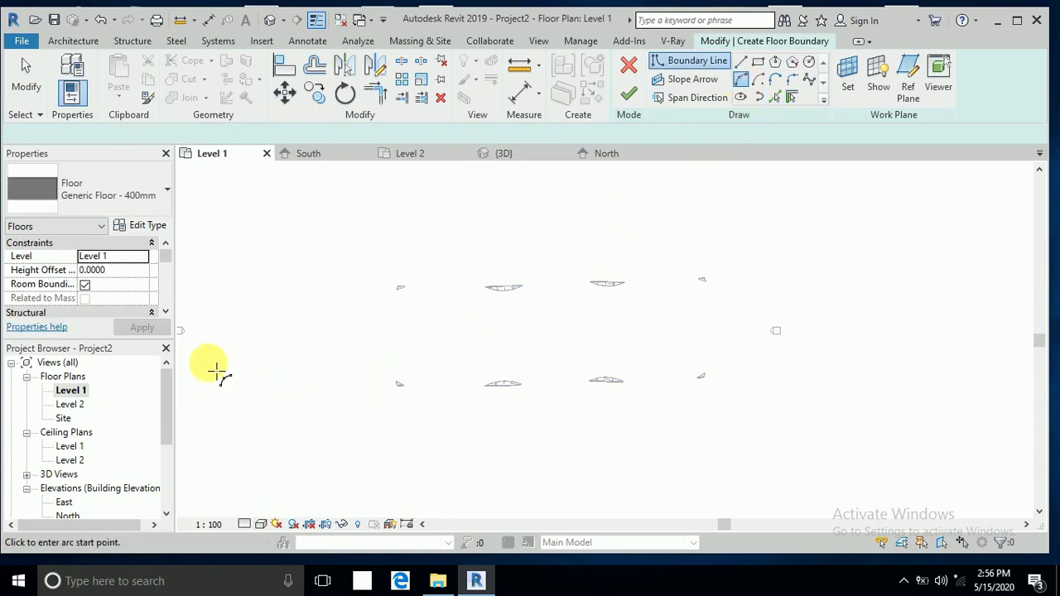
left_click(267, 365)
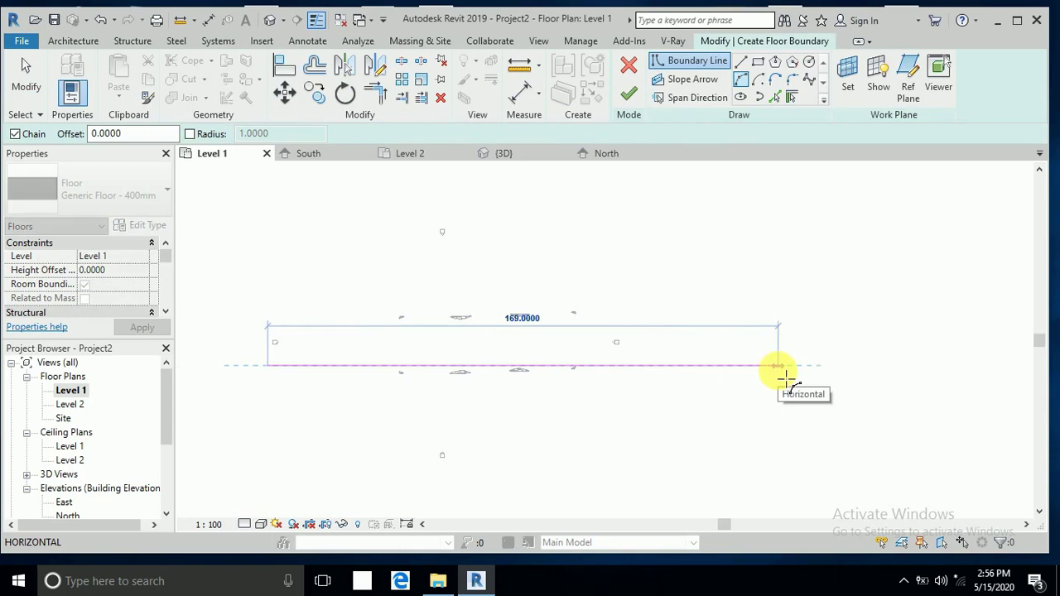
left_click(780, 367)
scroll(480, 337, "up", 3)
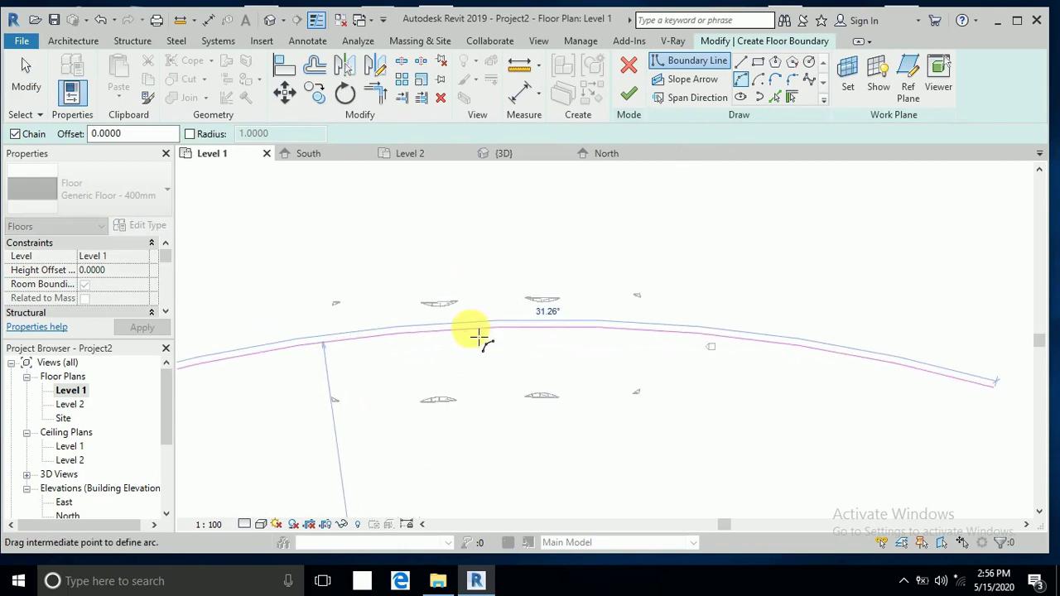
left_click(479, 334)
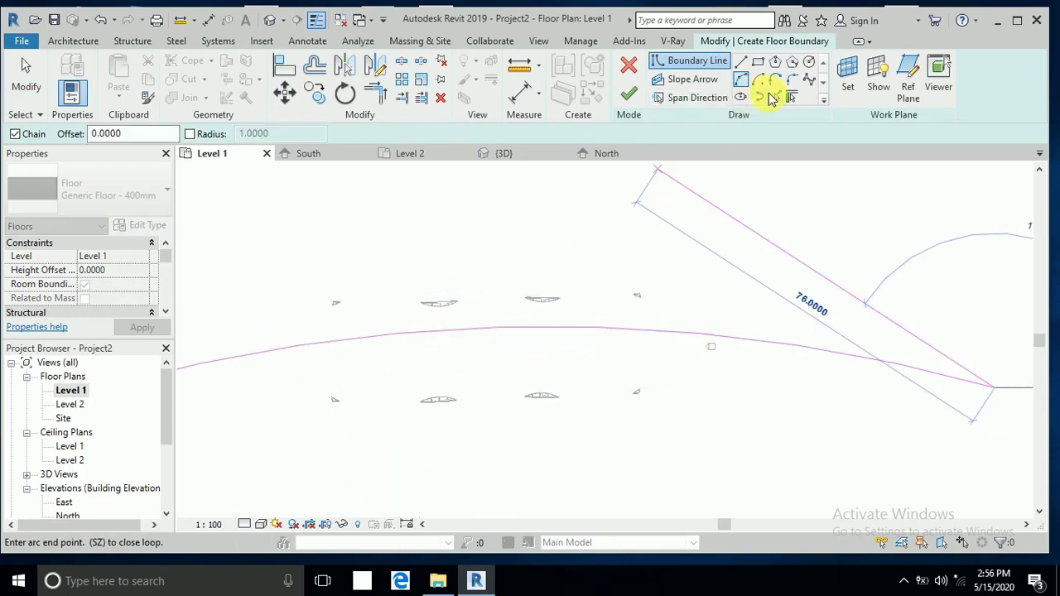
- Add a parallel arc to the floor boundary by picking the first arc with a 5 m offset on its lower side
left_click(775, 98)
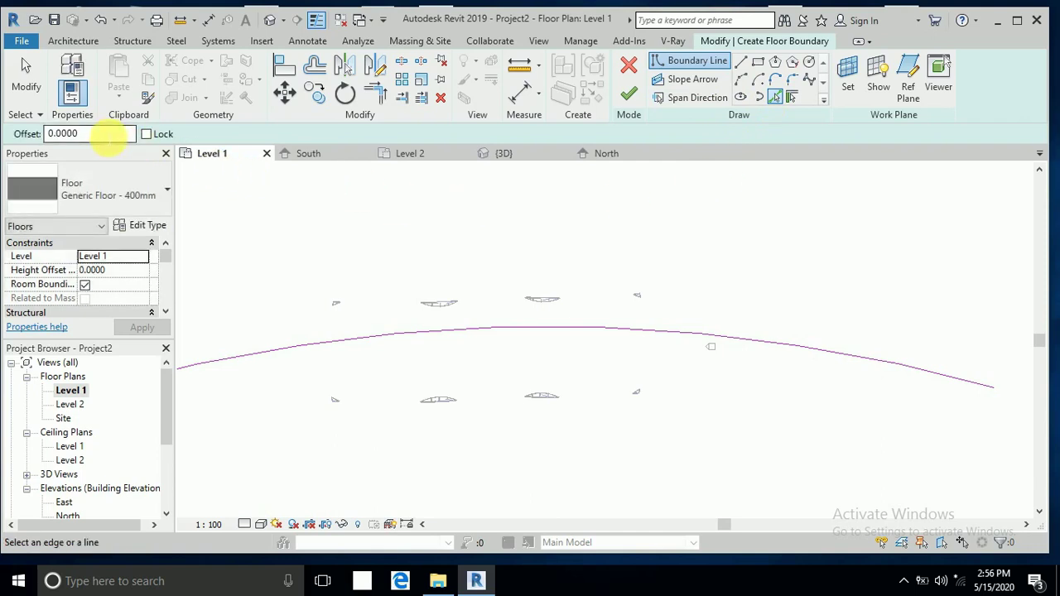
key("Return")
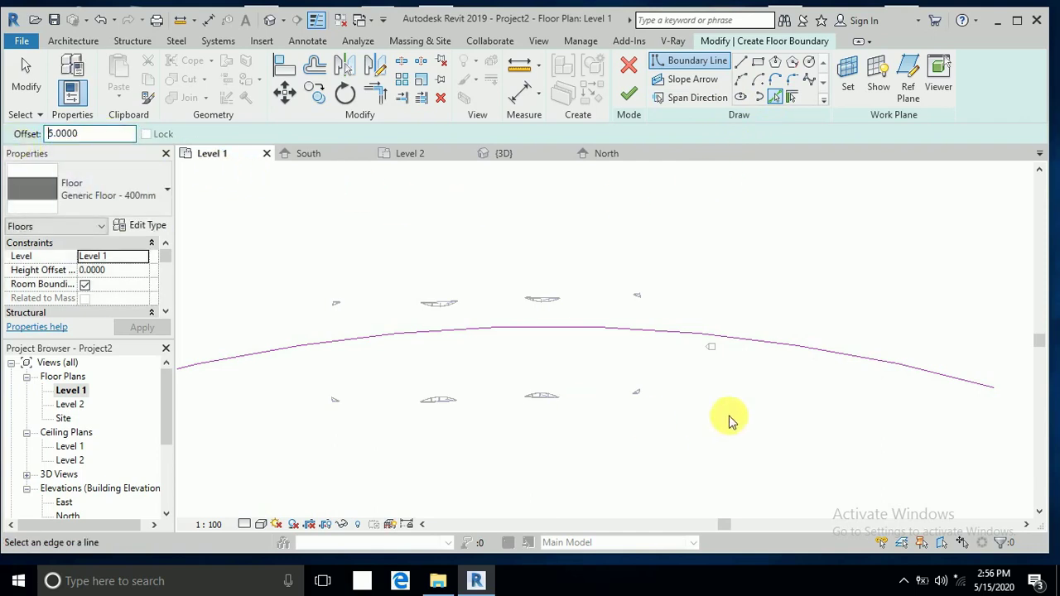
left_click(778, 348)
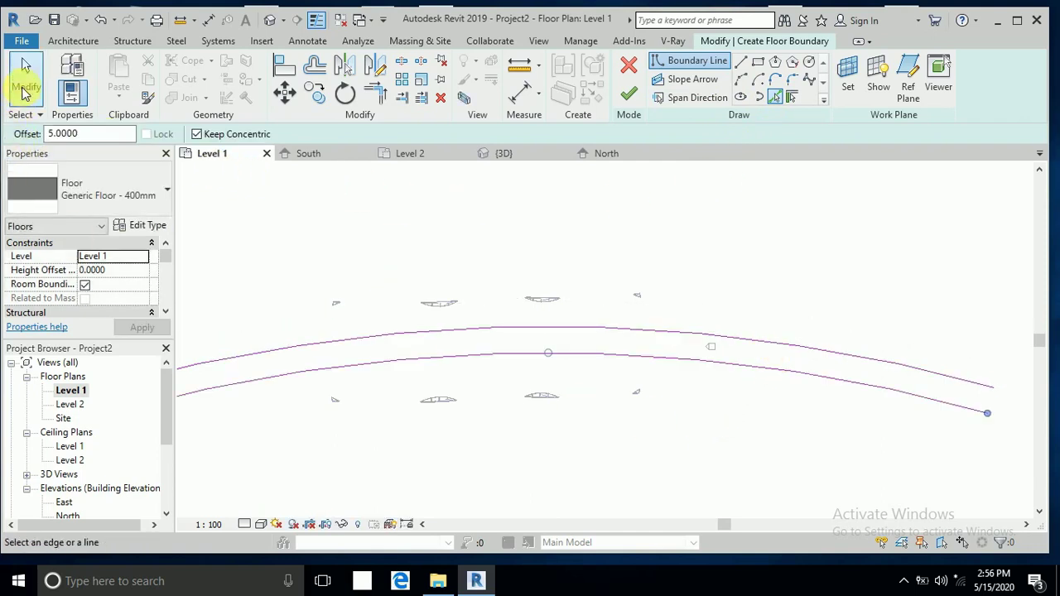
left_click(26, 82)
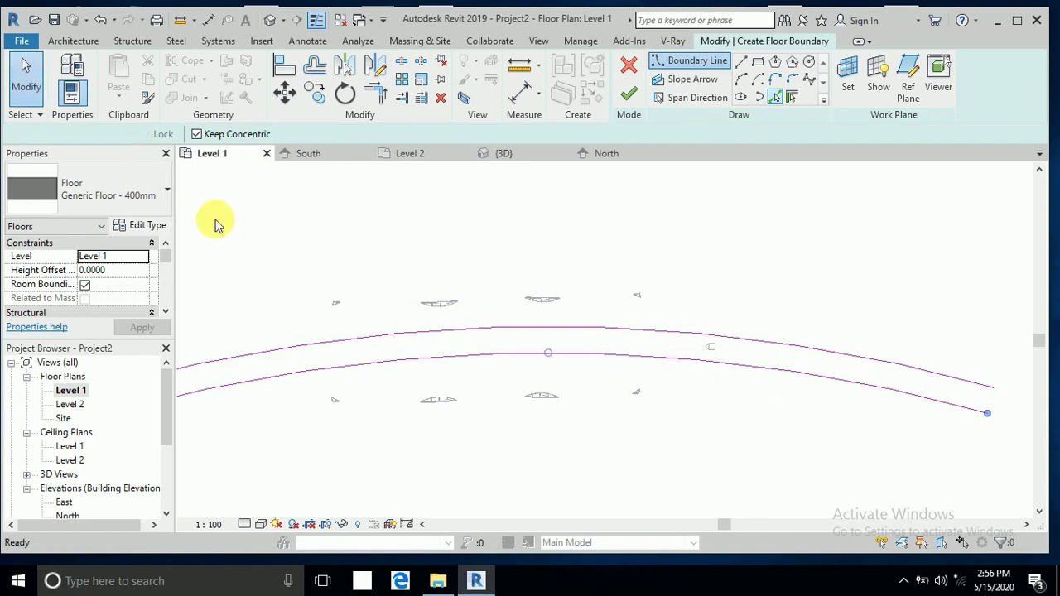
- Close both ends of the floor boundary with straight lines joining the two arcs
left_click(740, 61)
left_click(995, 386)
left_click(989, 414)
key("Escape")
scroll(905, 373, "down", 2)
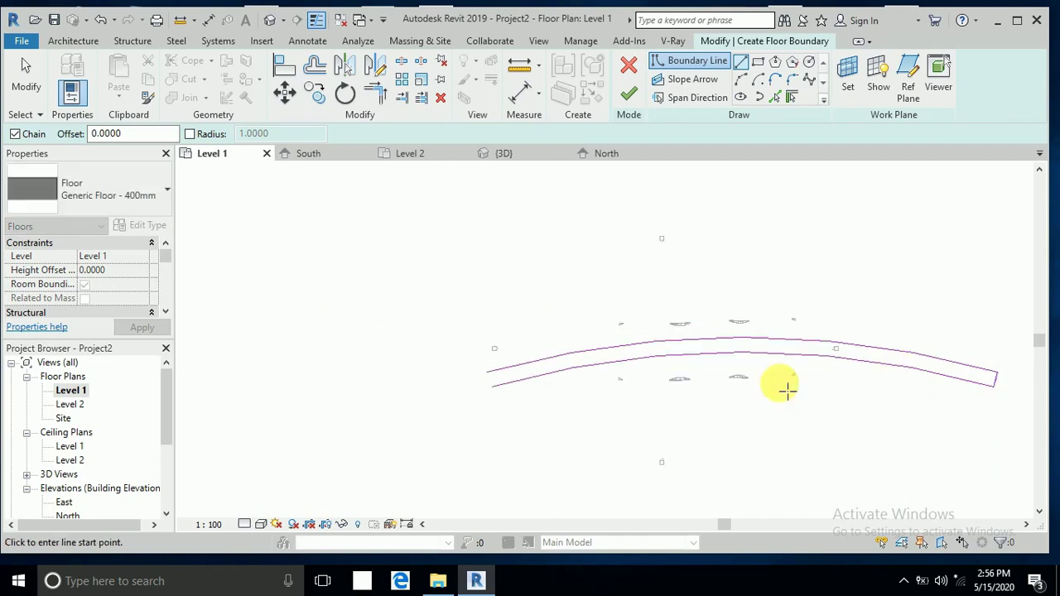
scroll(493, 398, "up", 2)
left_click(488, 383)
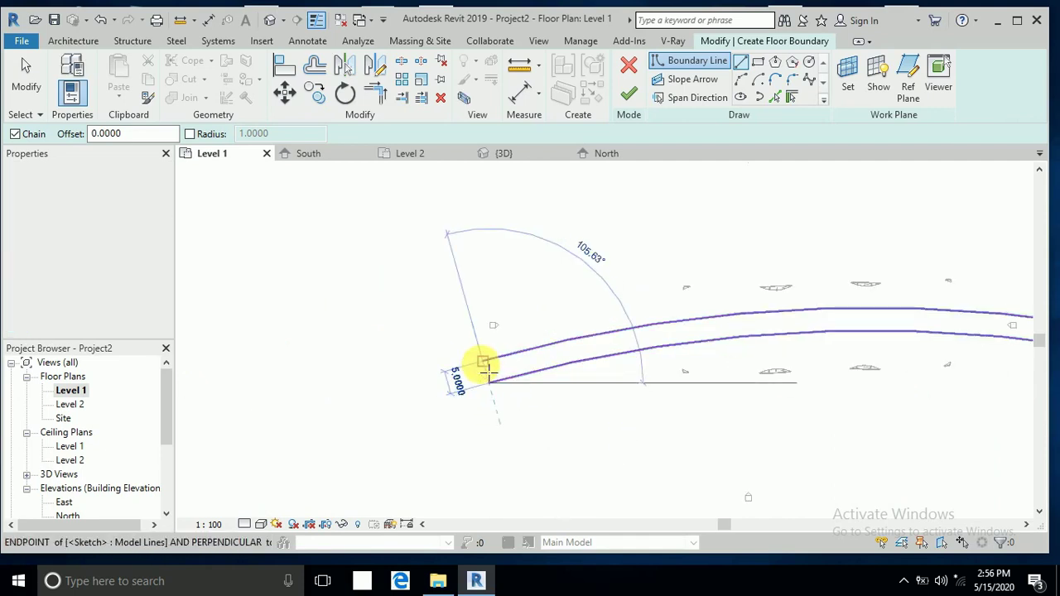
left_click(485, 365)
key("Escape")
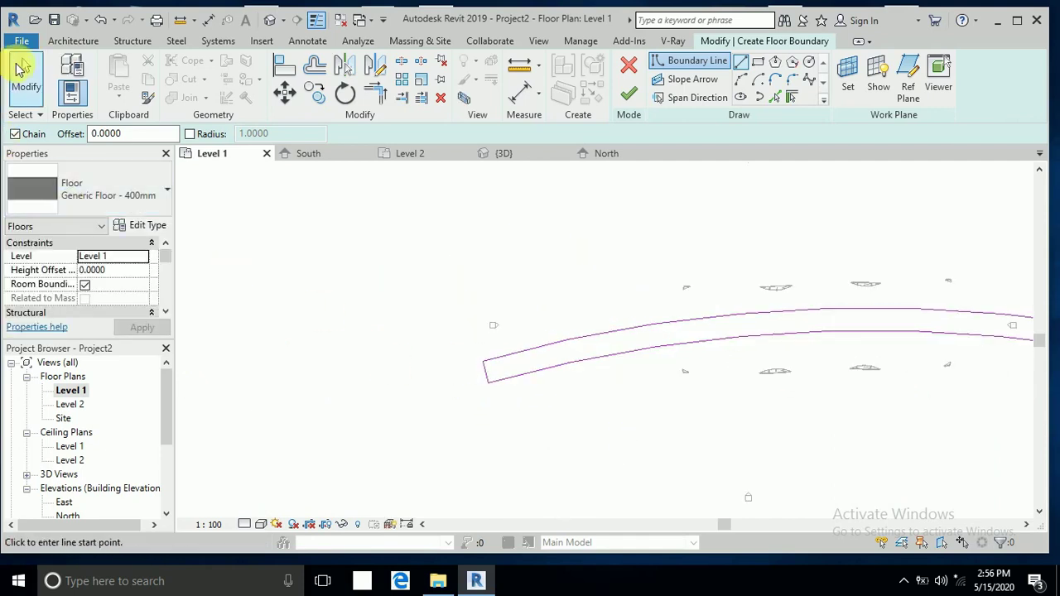
- Finish the floor sketch and check the curved walkway beneath the canopy in the 3D view
left_click(26, 79)
scroll(331, 343, "down", 2)
middle_click_drag(445, 402, 332, 405)
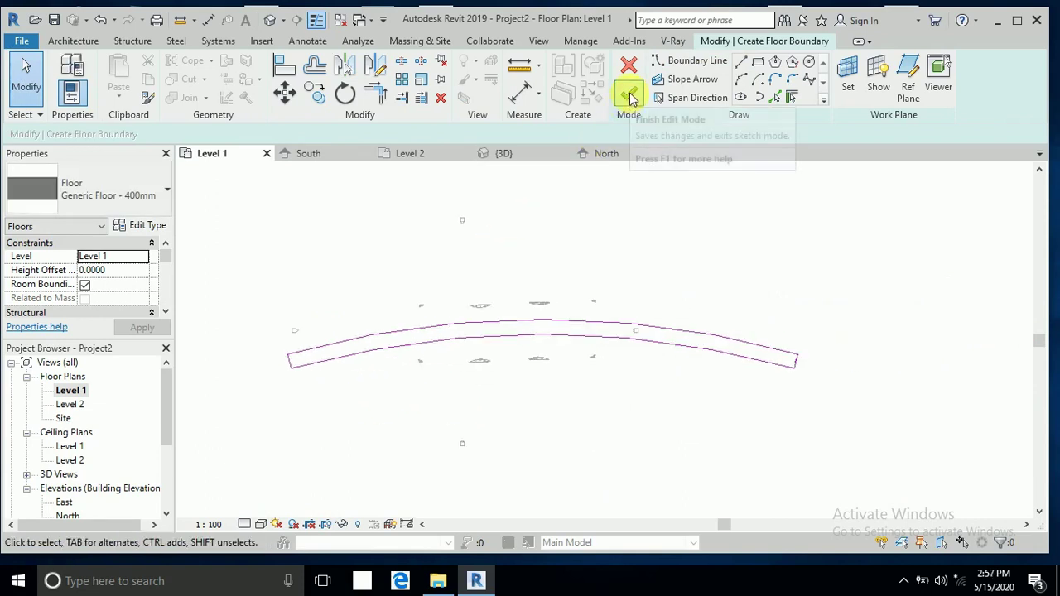
left_click(629, 94)
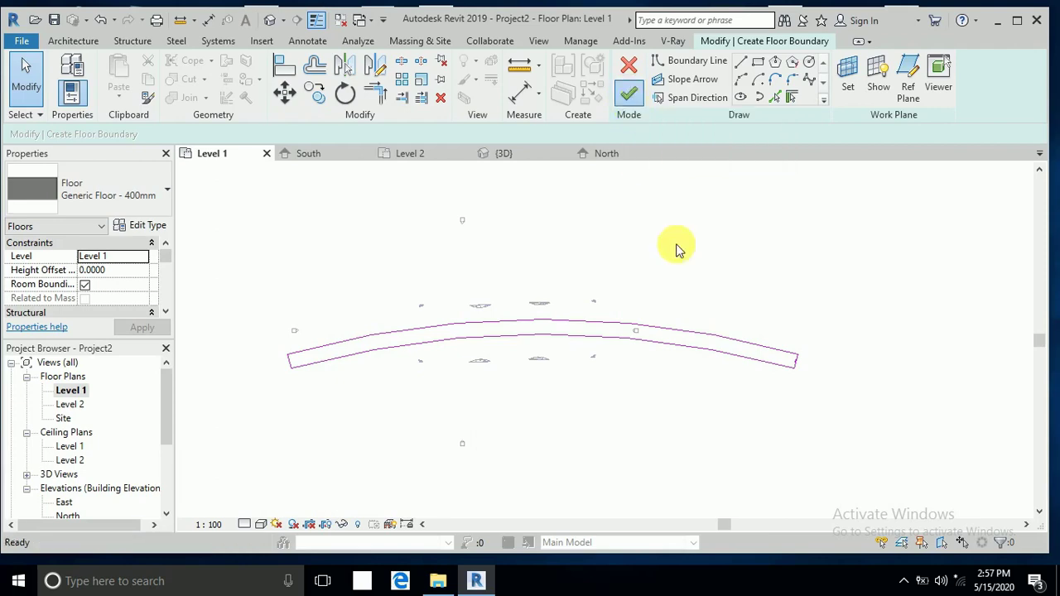
left_click(692, 285)
scroll(622, 449, "down", 1)
middle_click_drag(622, 450, 674, 444)
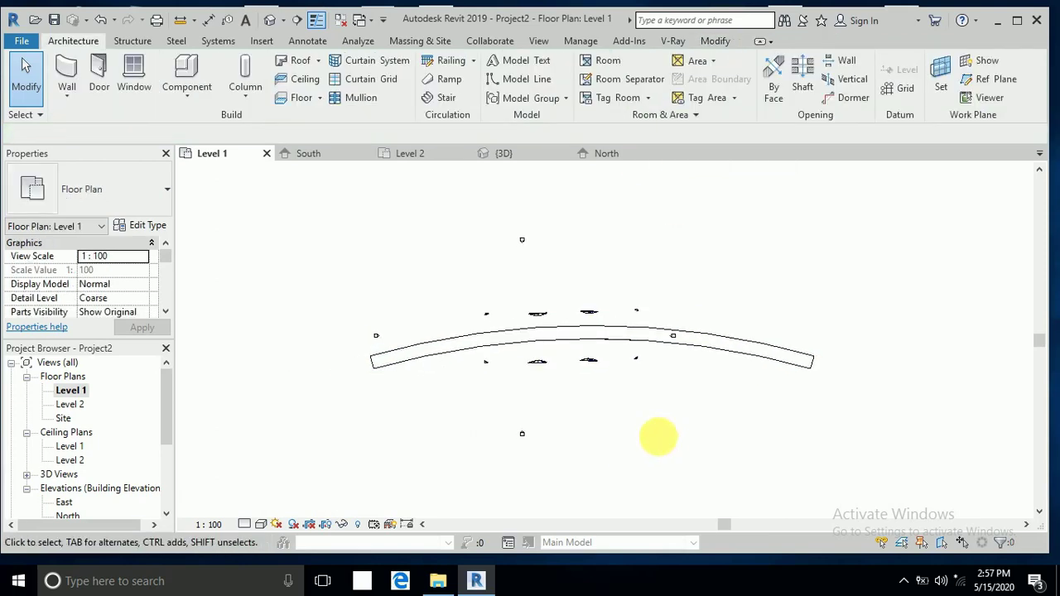
left_click(270, 21)
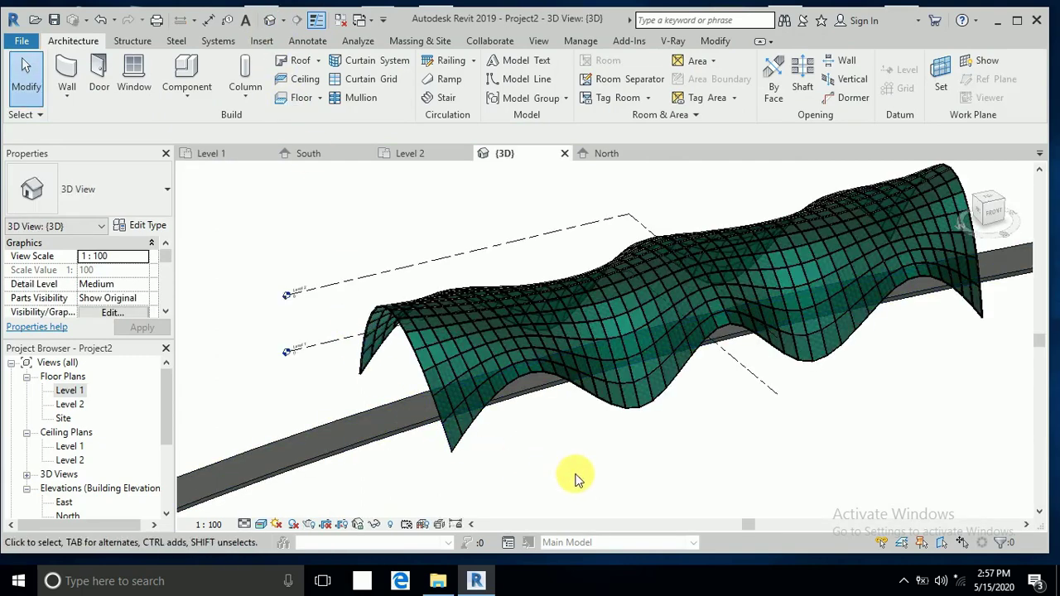
scroll(574, 480, "up", 2)
middle_click_drag(551, 381, 522, 282)
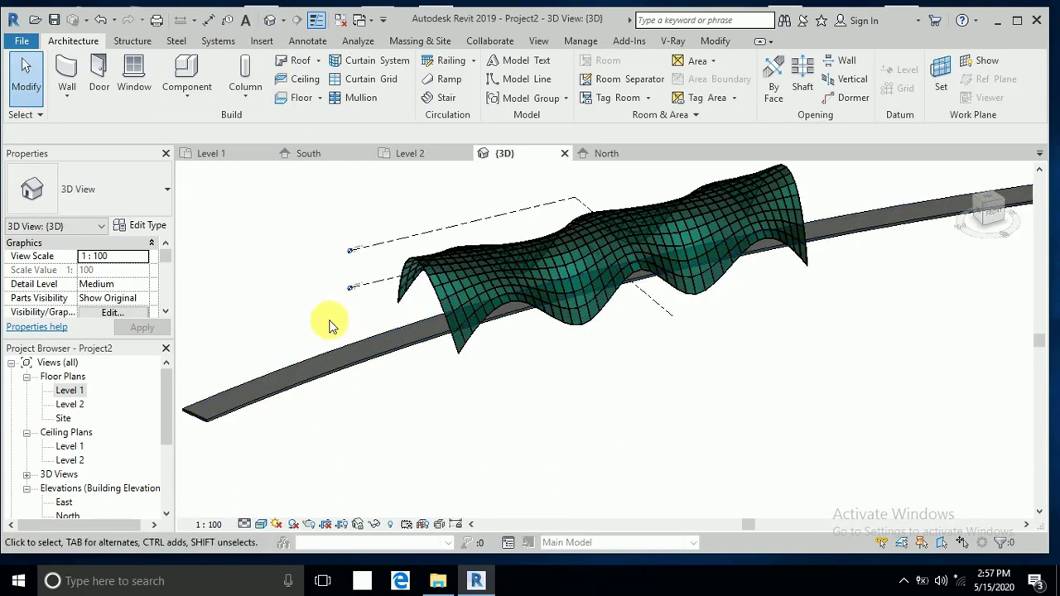
mouse_move(328, 352)
middle_mouse_down("shift")
mouse_move(584, 350)
mouse_move(539, 379)
mouse_move(756, 266)
middle_mouse_up("shift")
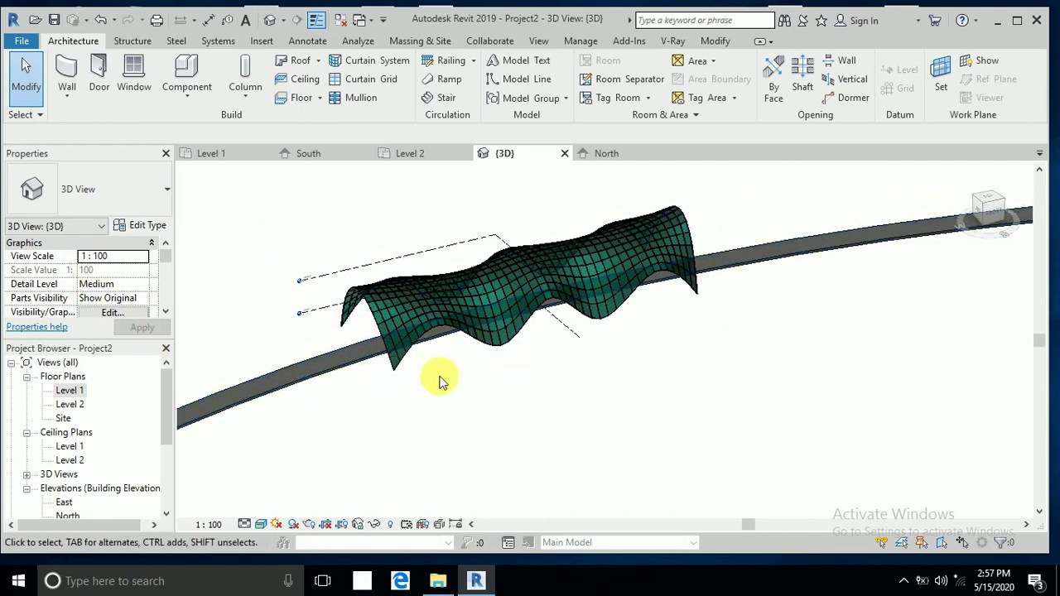
- On the Level 1 plan, draw a Storefront curtain wall about 56.3 m long and 8 m high along the canopy's lower long edge
double_click(71, 391)
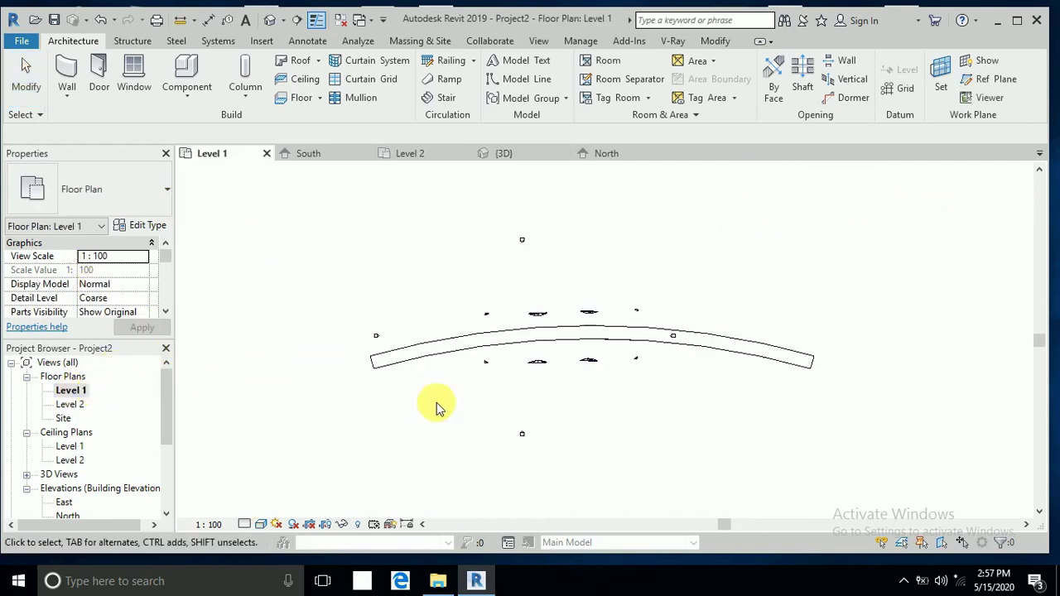
scroll(496, 402, "up", 3)
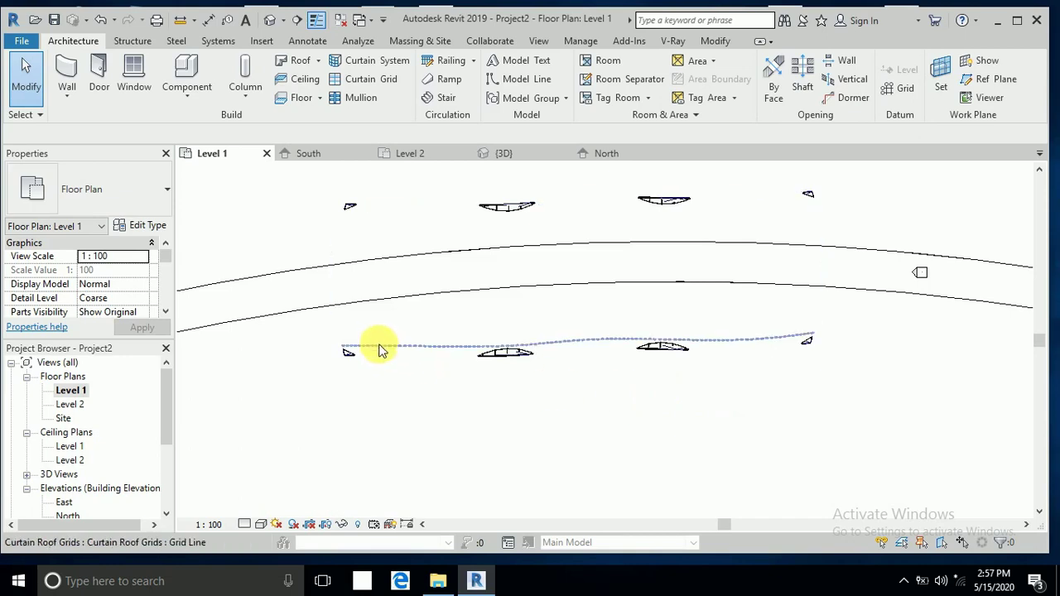
middle_click_drag(734, 453, 731, 433)
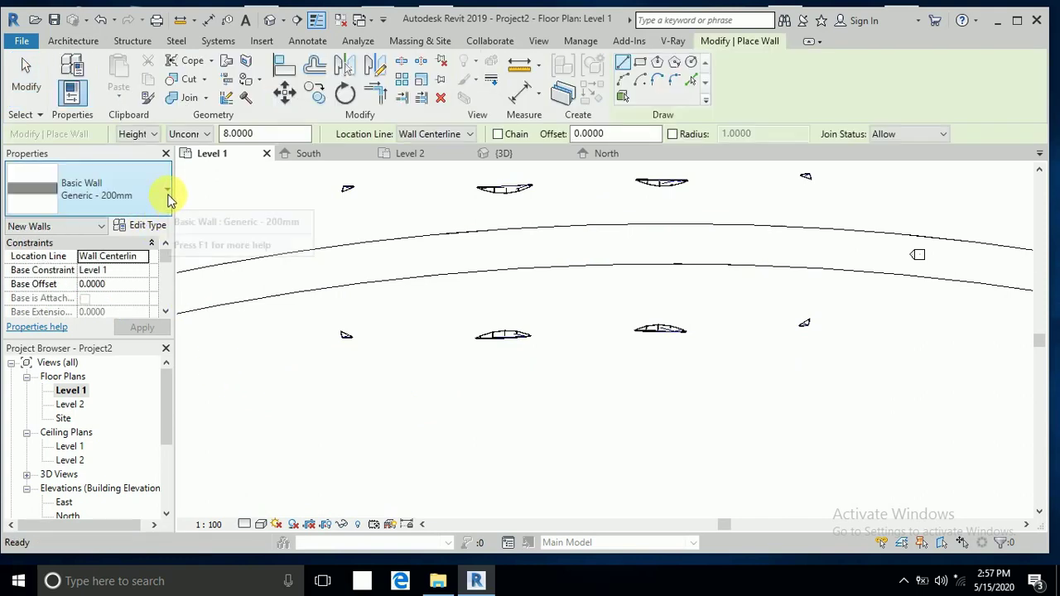
left_click(168, 197)
scroll(161, 389, "down", 3)
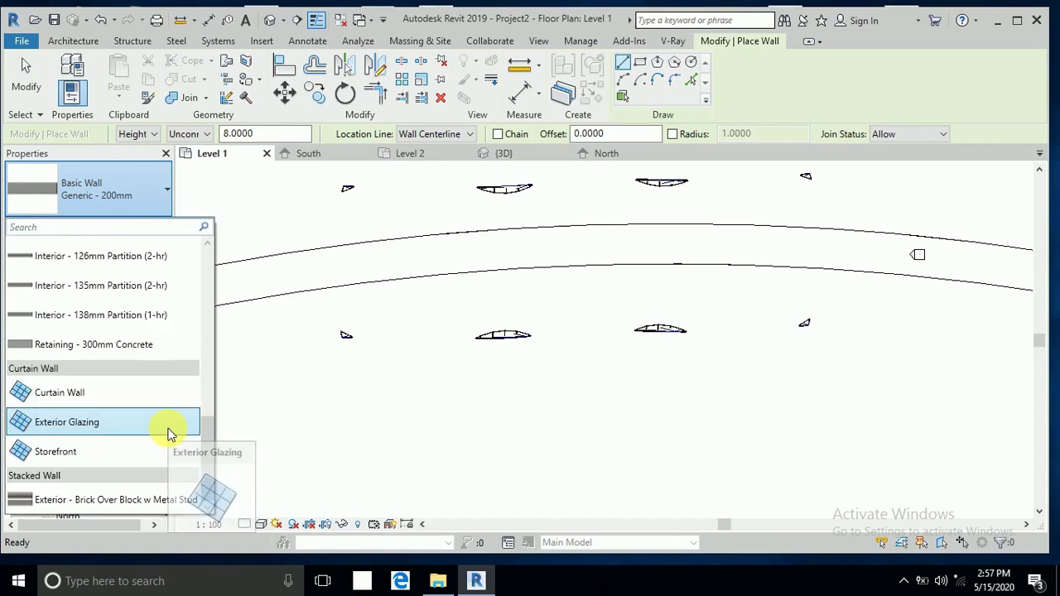
left_click(146, 453)
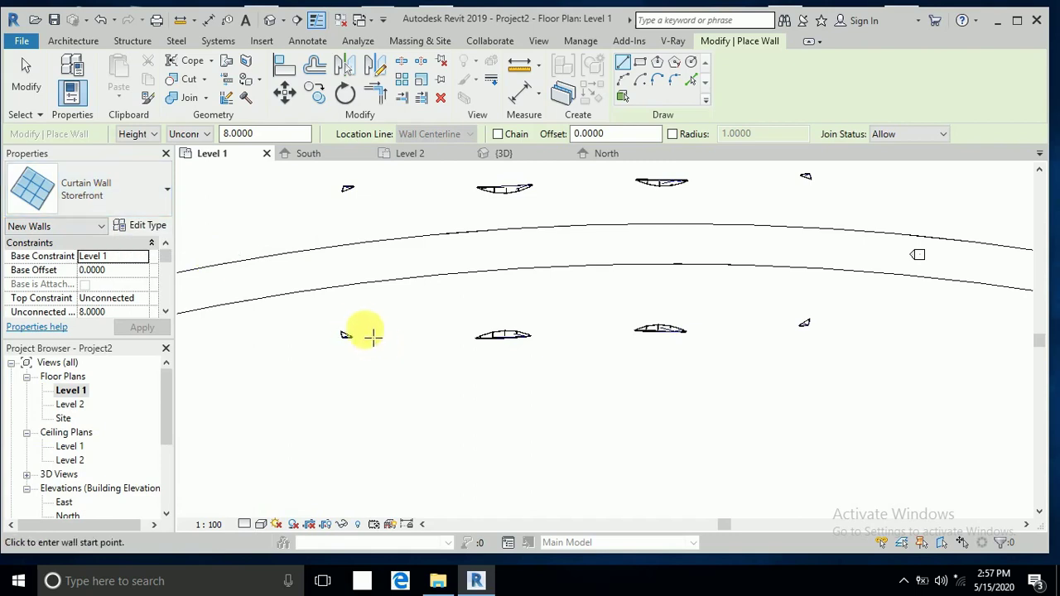
scroll(352, 325, "up", 4)
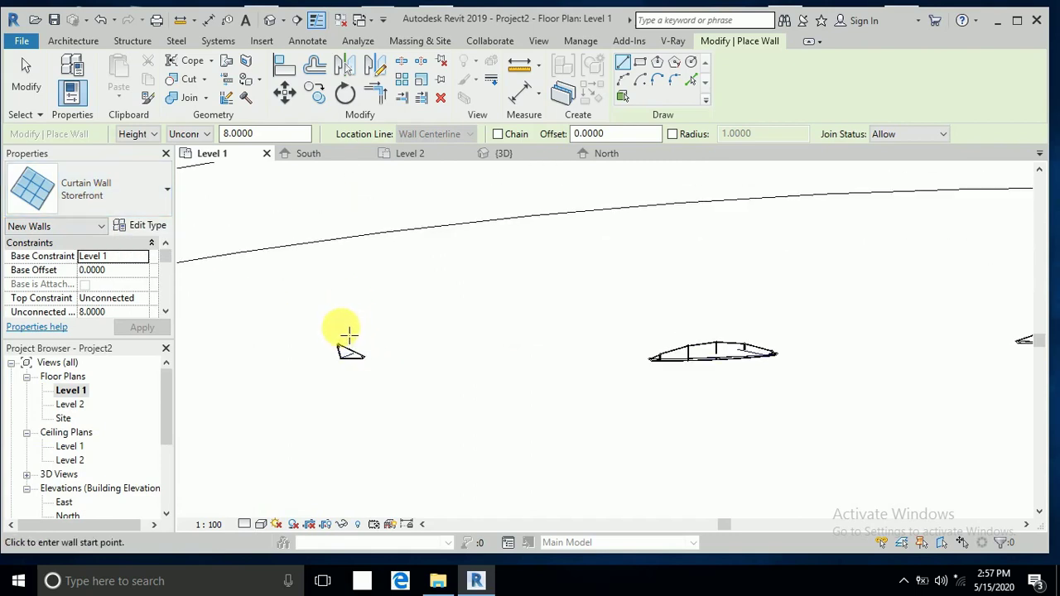
scroll(364, 331, "down", 3)
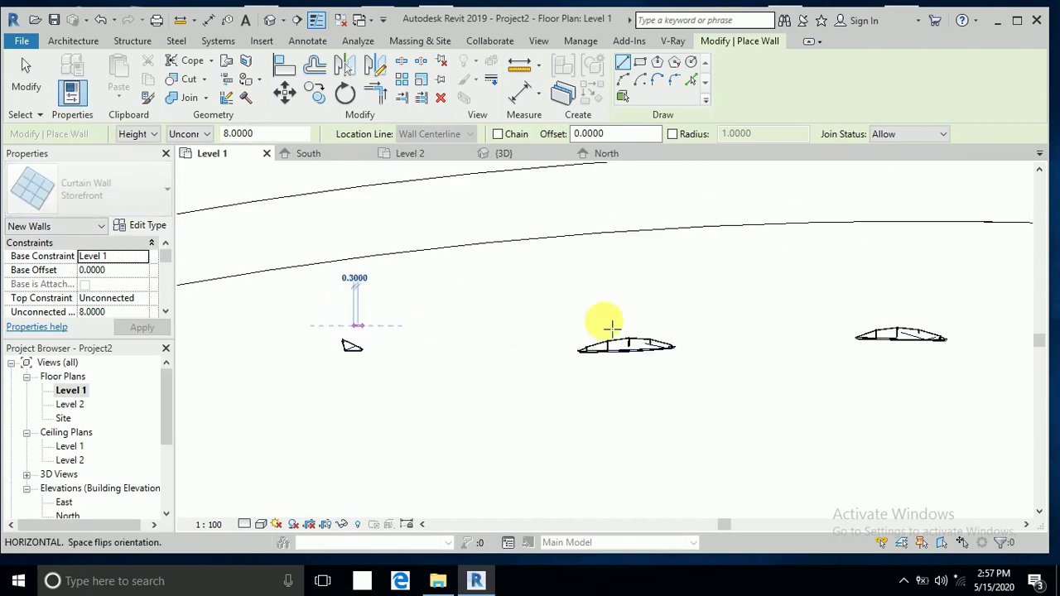
middle_click_drag(620, 317, 351, 331)
scroll(590, 318, "up", 5)
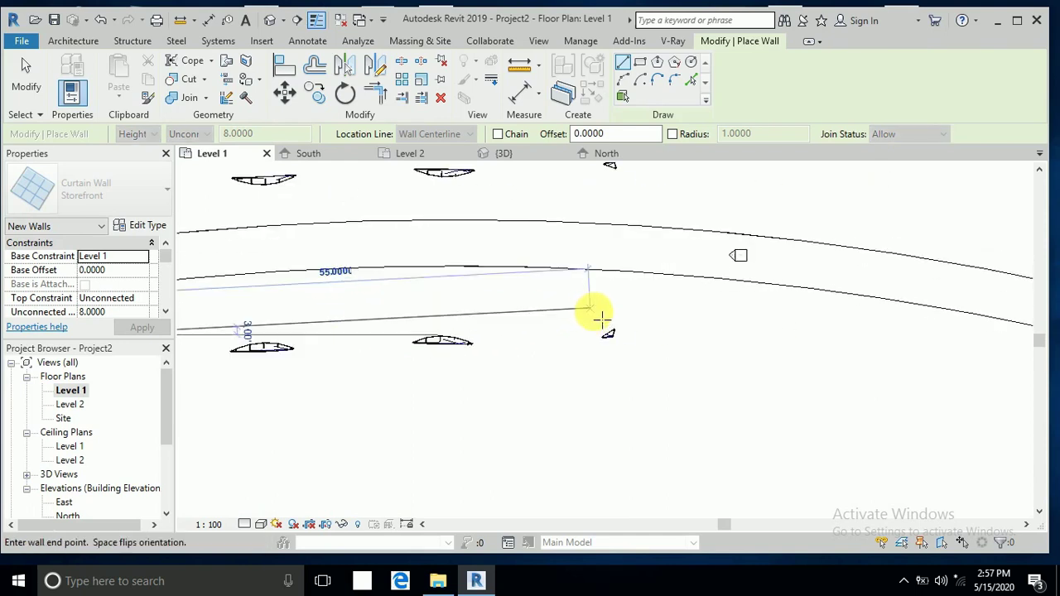
left_click(611, 343)
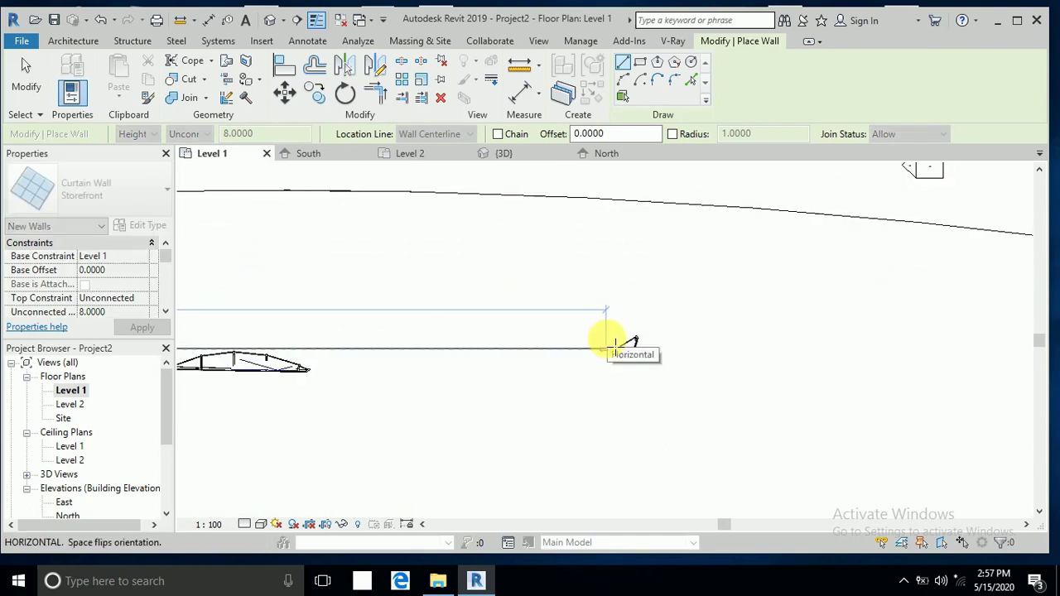
scroll(615, 346, "up", 2)
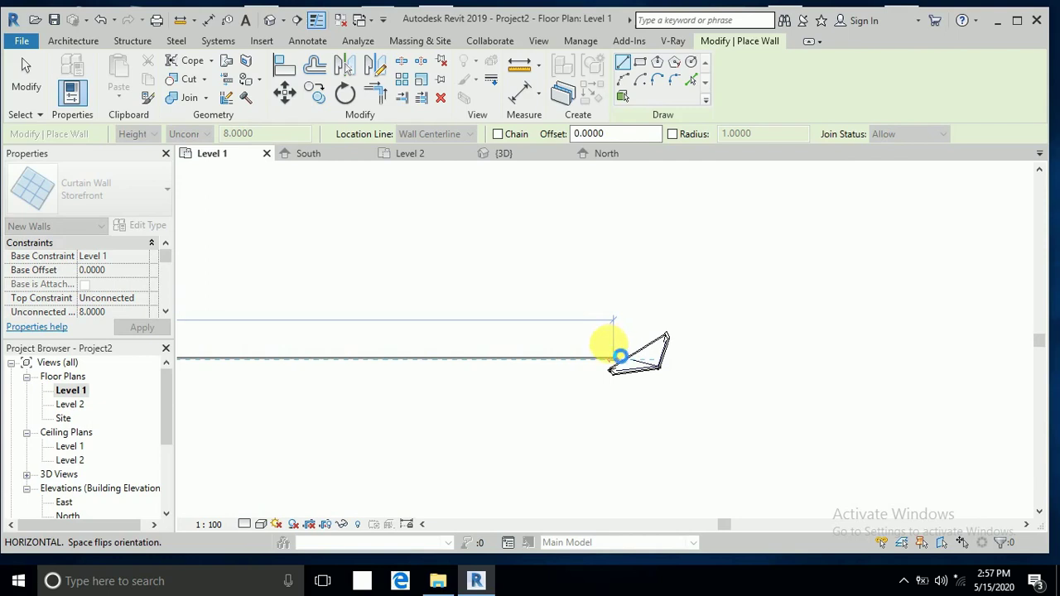
left_click(619, 356)
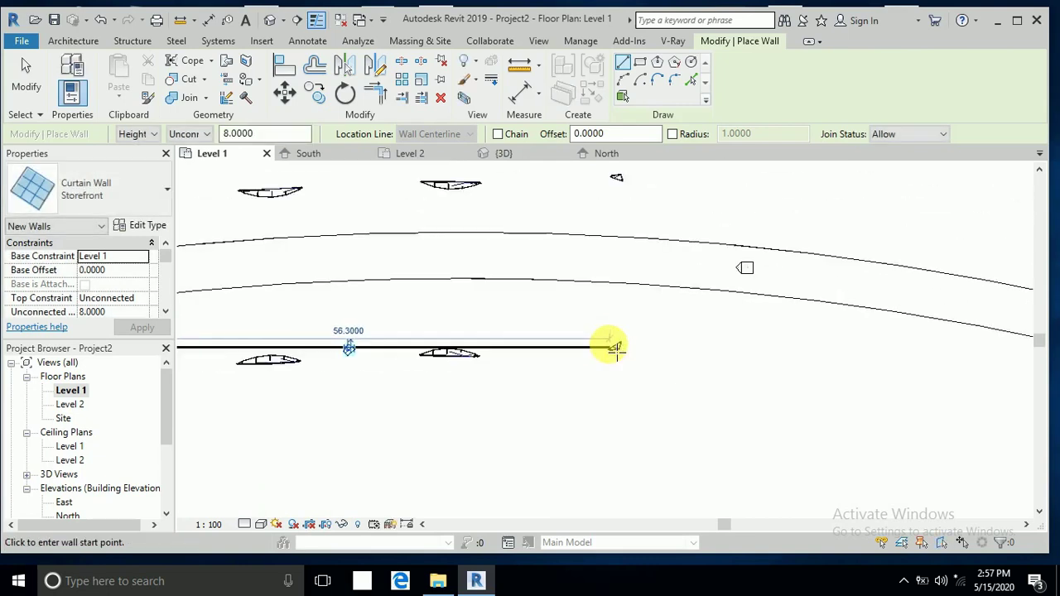
- Draw a second straight Storefront curtain wall, 8 m high, along the canopy's upper long edge and end wall placement
scroll(613, 348, "down", 2)
scroll(267, 256, "up", 3)
scroll(275, 253, "up", 2)
left_click(284, 231)
scroll(315, 255, "down", 4)
scroll(466, 256, "up", 2)
scroll(507, 260, "up", 4)
left_click(616, 239)
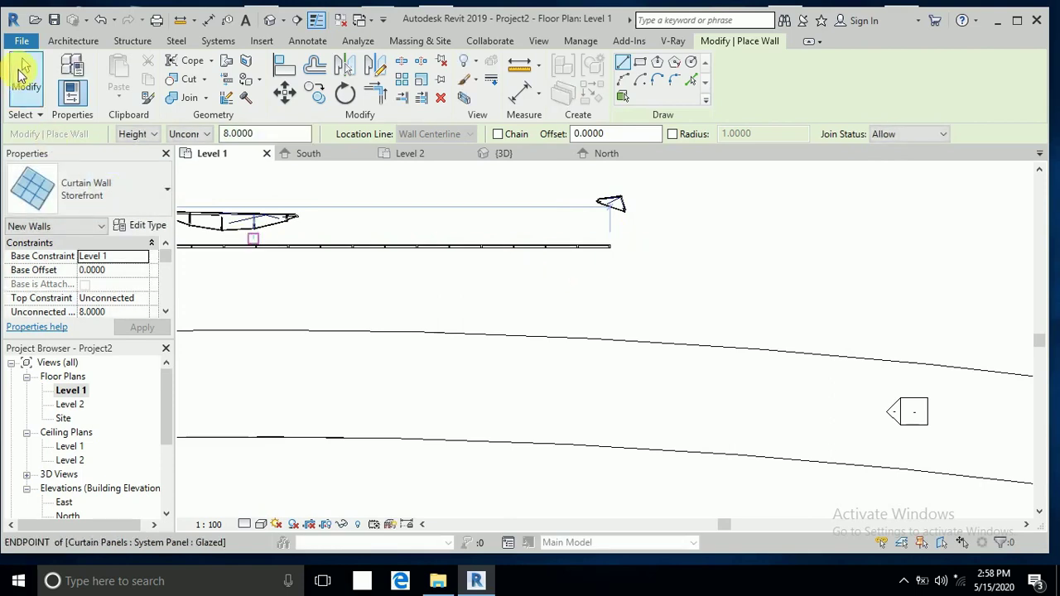
left_click(32, 68)
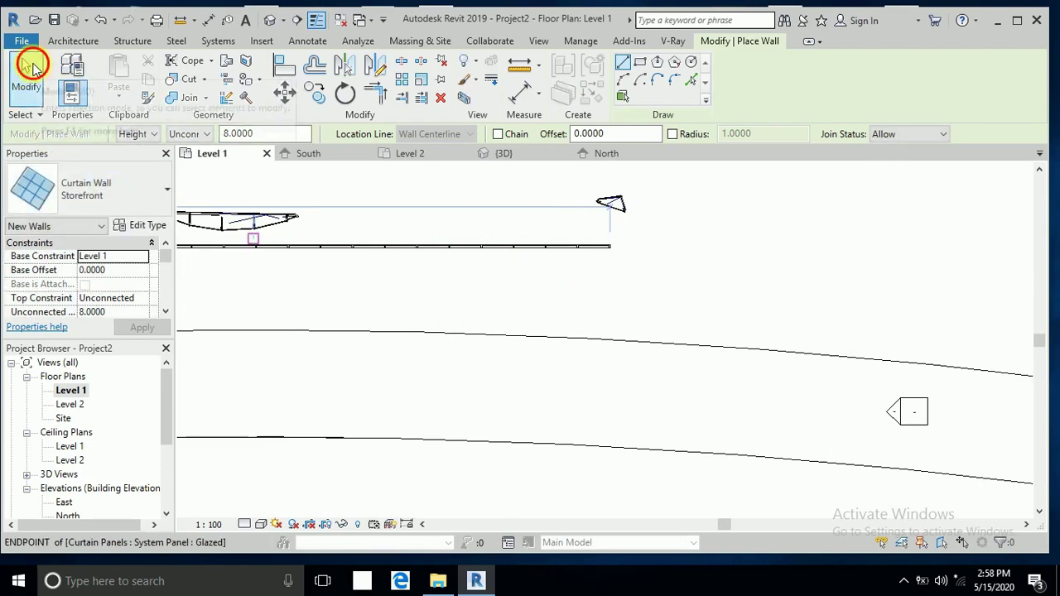
- In the 3D view, attach the near-side storefront wall's top to the wavy sloped glazing roof, deleting the conflicting mullion elements
left_click(269, 19)
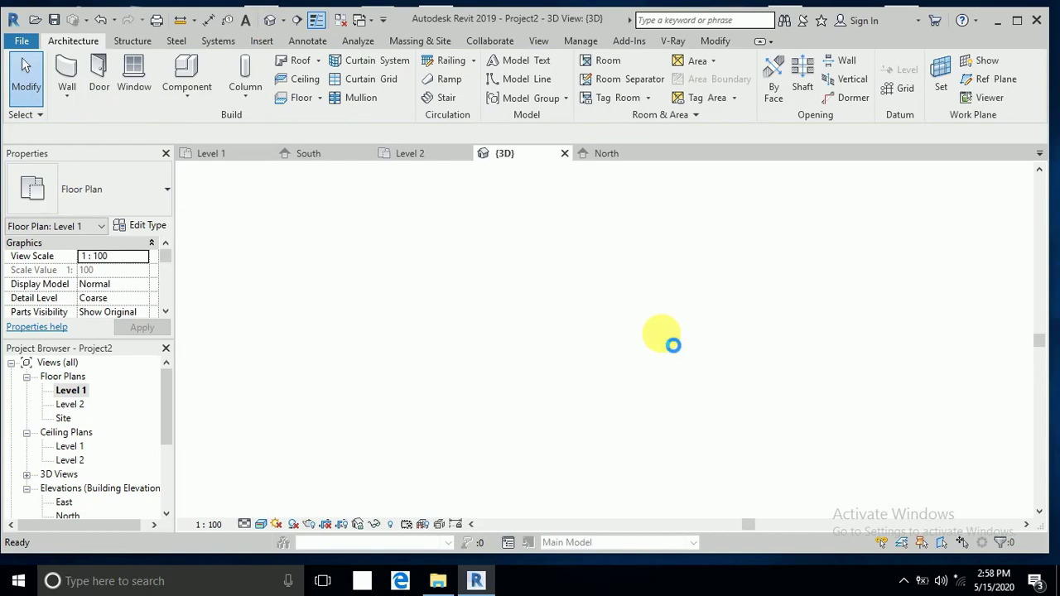
scroll(539, 356, "up", 5)
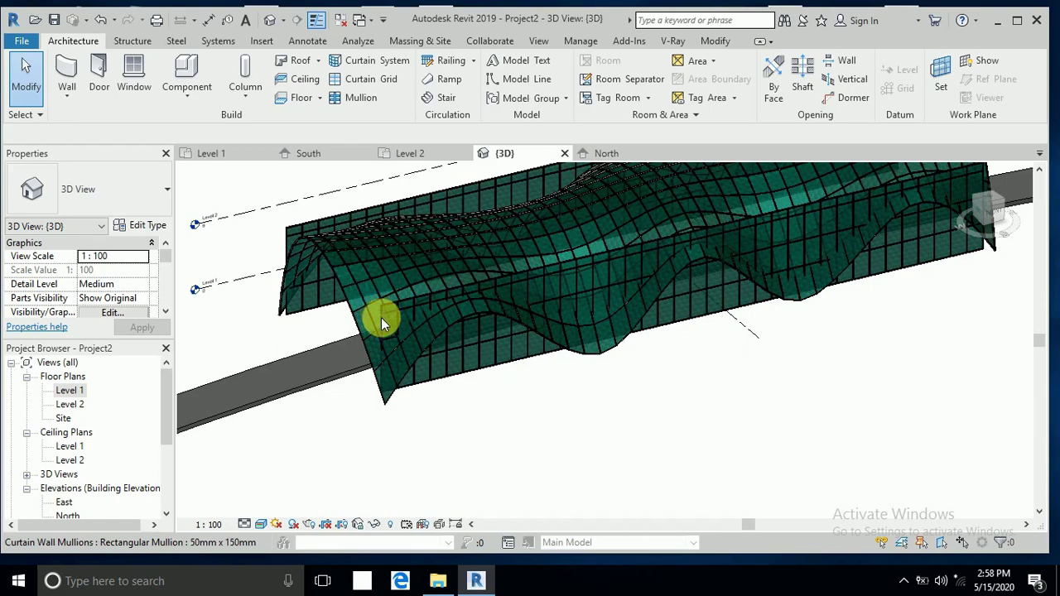
left_click(601, 358)
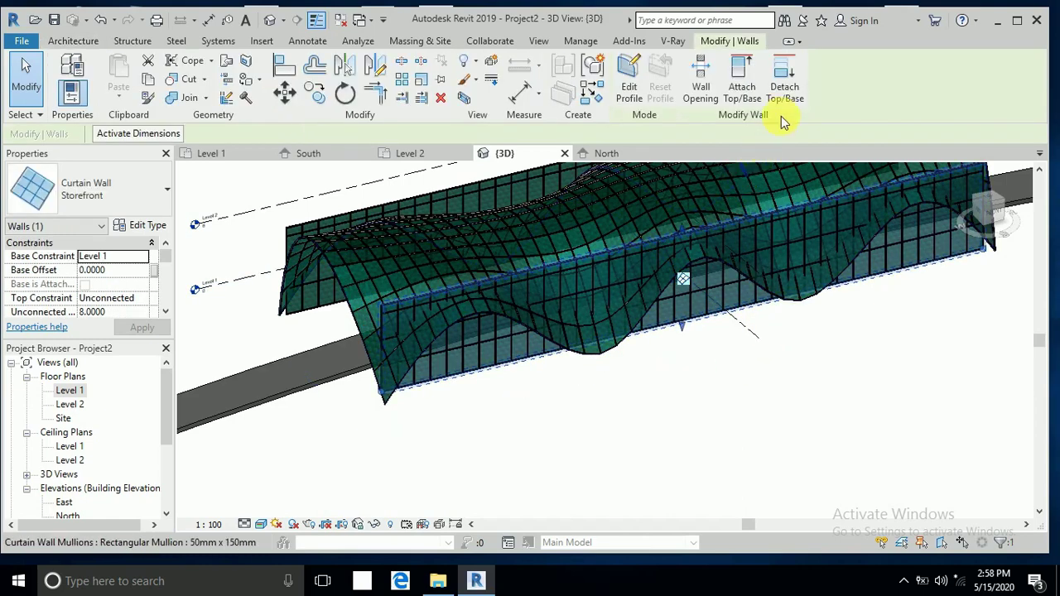
left_click(750, 90)
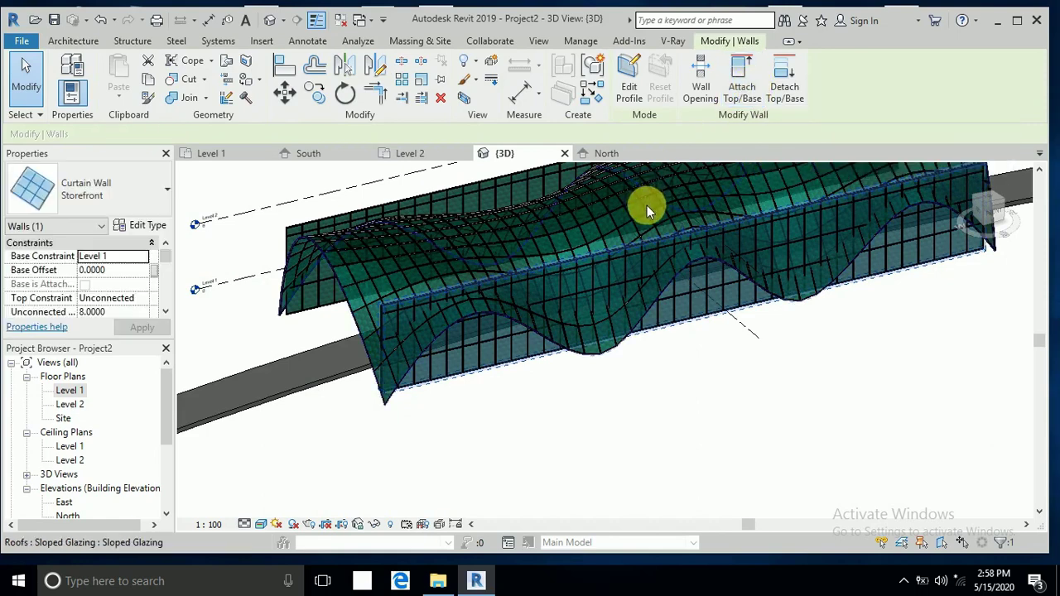
left_click(661, 354)
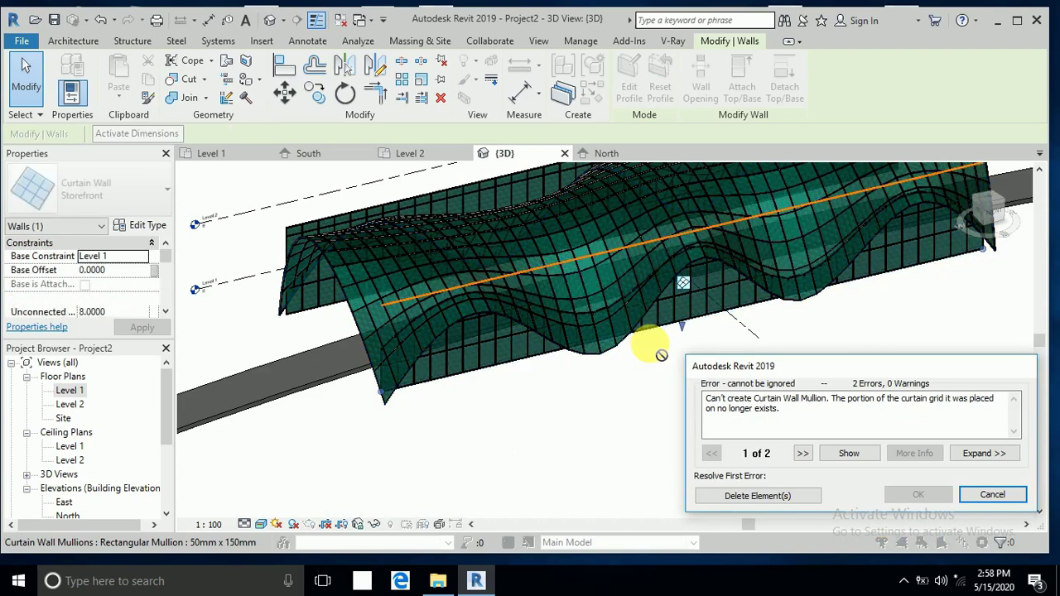
left_click(741, 500)
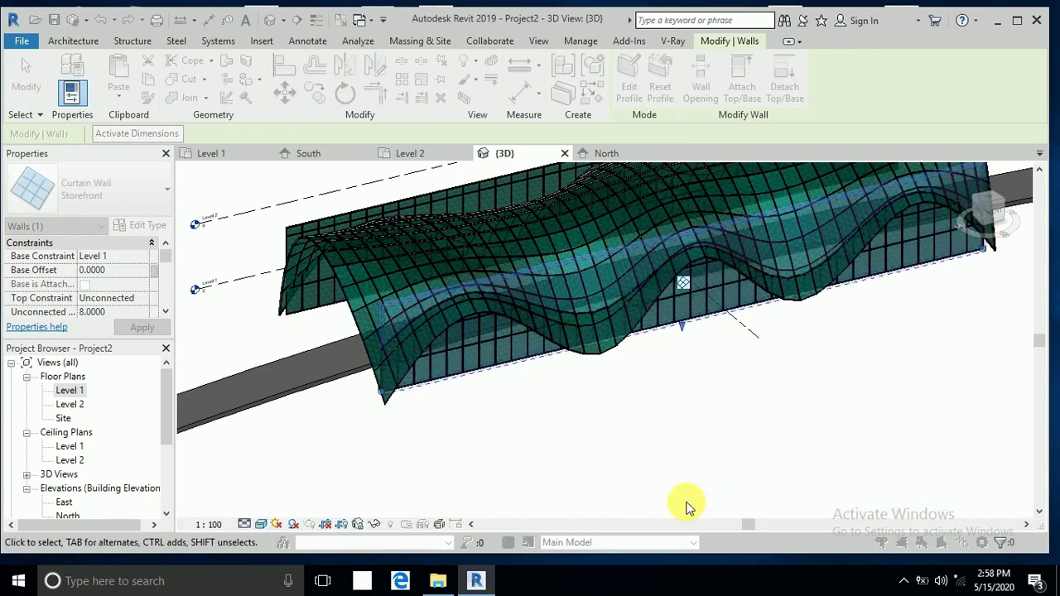
left_click(669, 480)
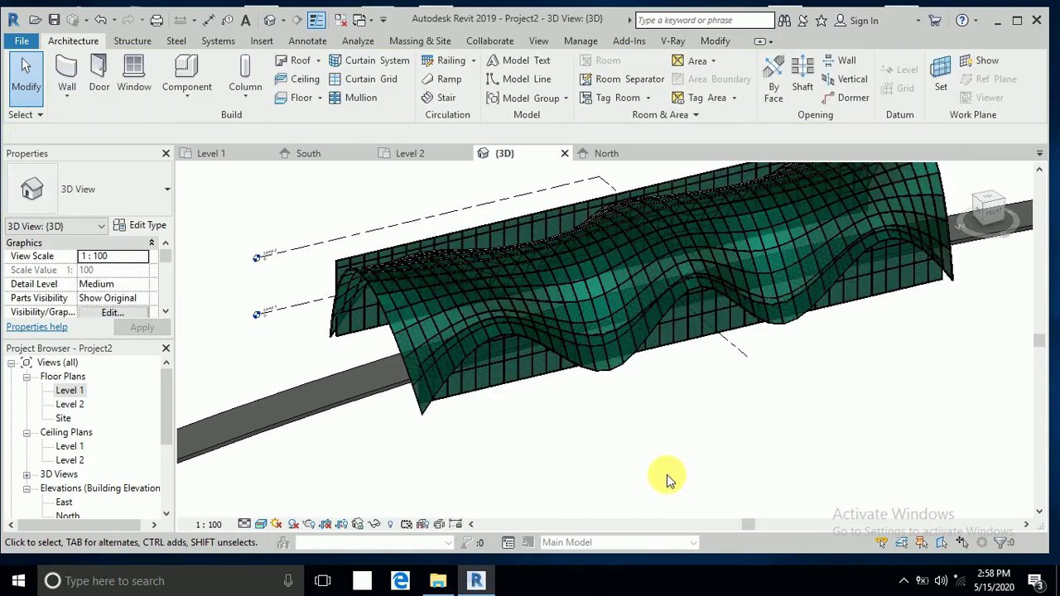
- Attach the top of the far-side storefront wall to the sloped glazing roof and delete the conflicting elements
left_click(467, 221)
left_click(742, 87)
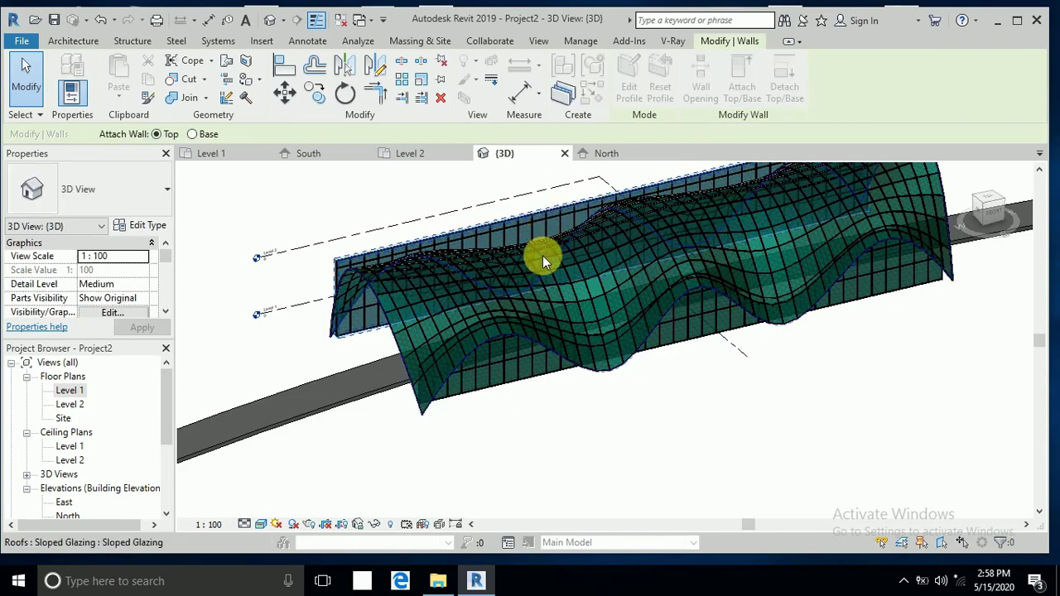
left_click(552, 266)
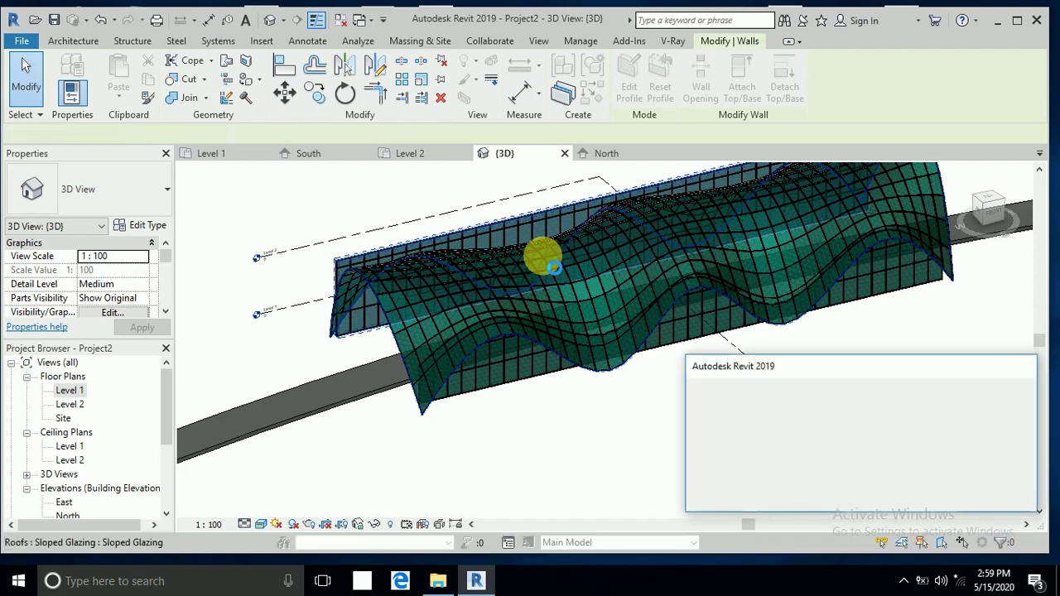
left_click(726, 497)
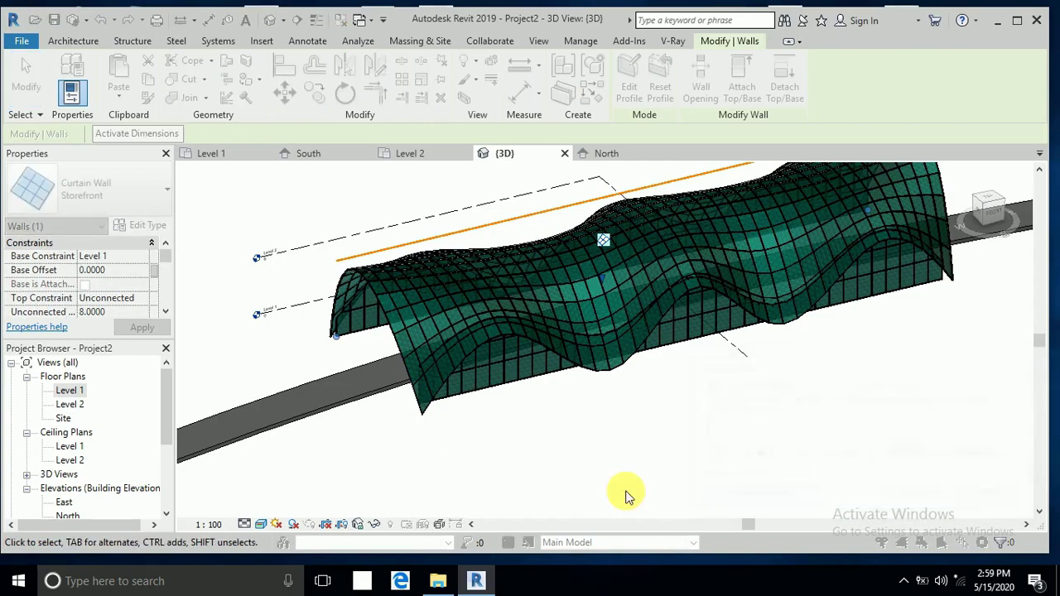
left_click(615, 436)
mouse_move(615, 435)
middle_mouse_down("shift")
mouse_move(634, 456)
mouse_move(686, 417)
mouse_move(681, 449)
middle_mouse_up("shift")
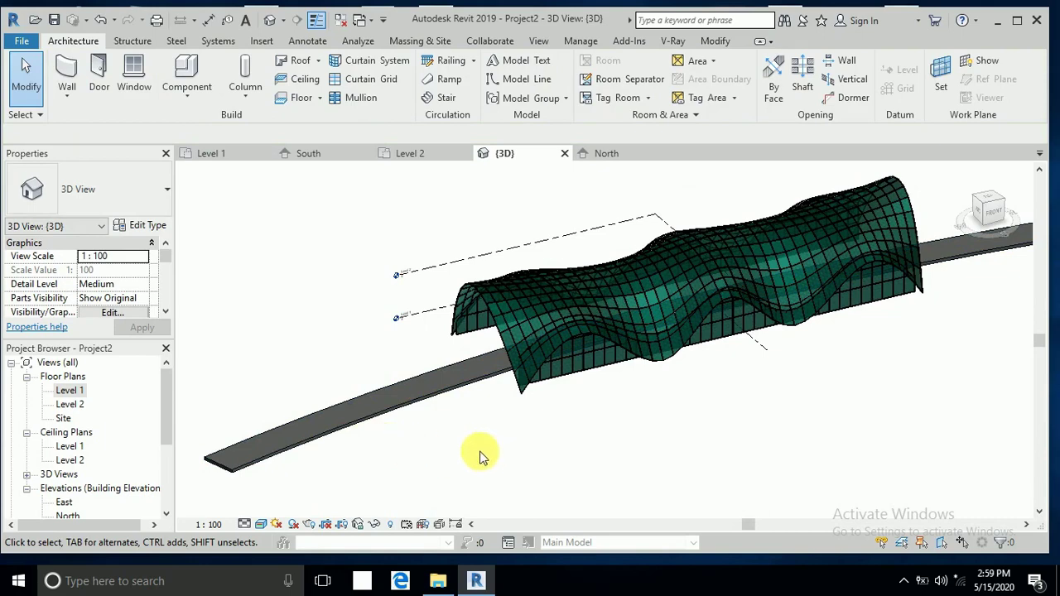
- On the Site plan, start a 900mm Pipe railing path sketch and pick the curved floor as its host
left_click(58, 419)
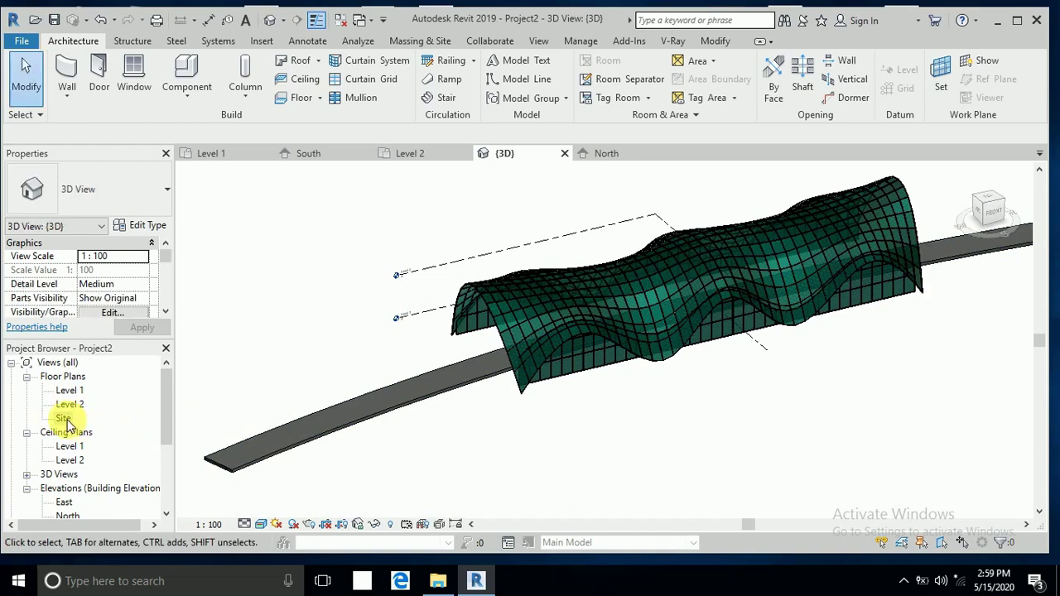
left_click(65, 419)
double_click(65, 420)
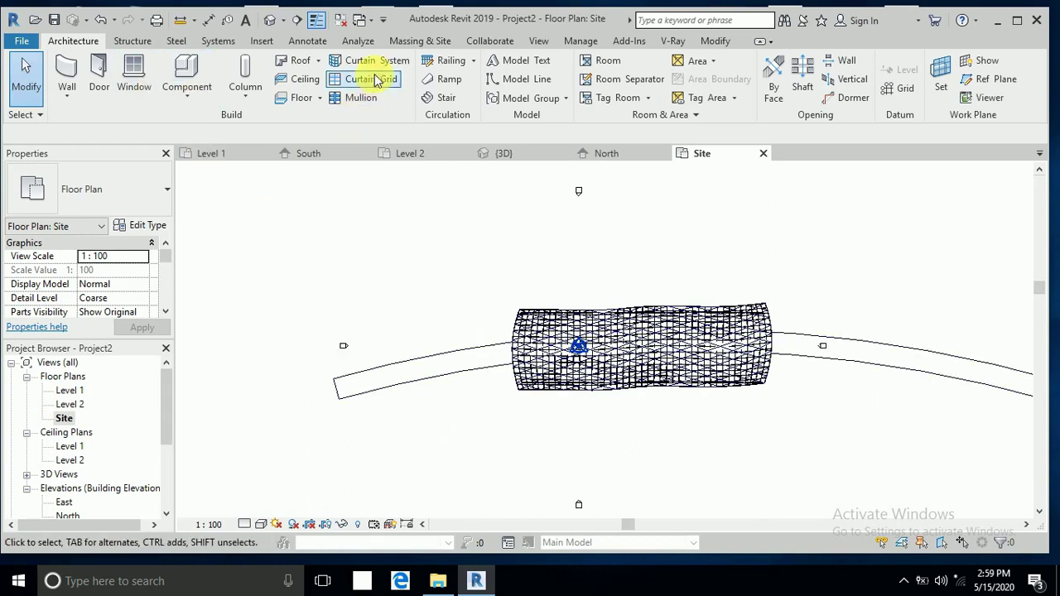
left_click(453, 63)
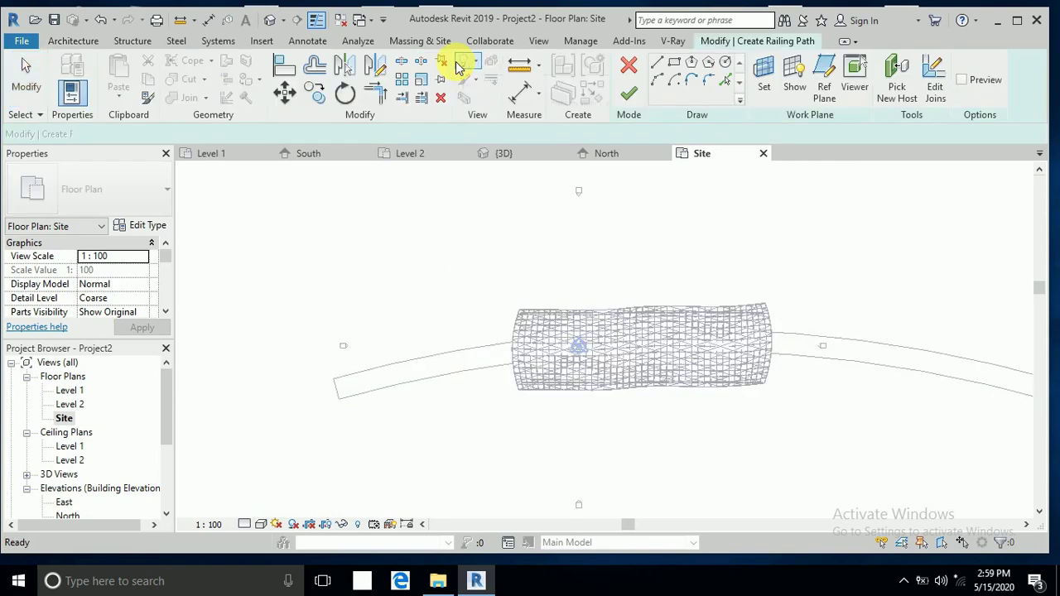
left_click(896, 83)
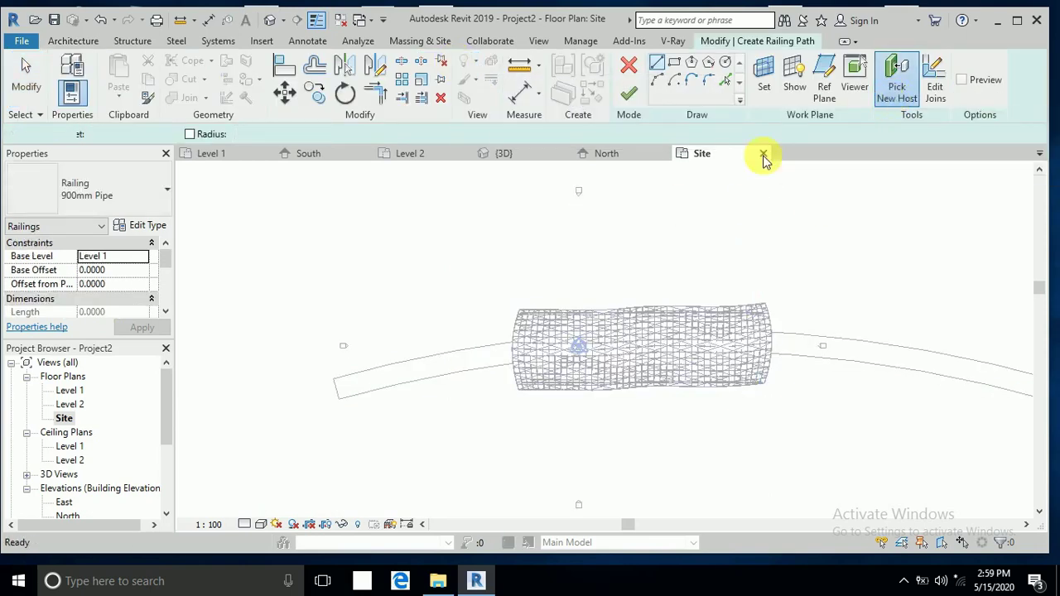
left_click(431, 358)
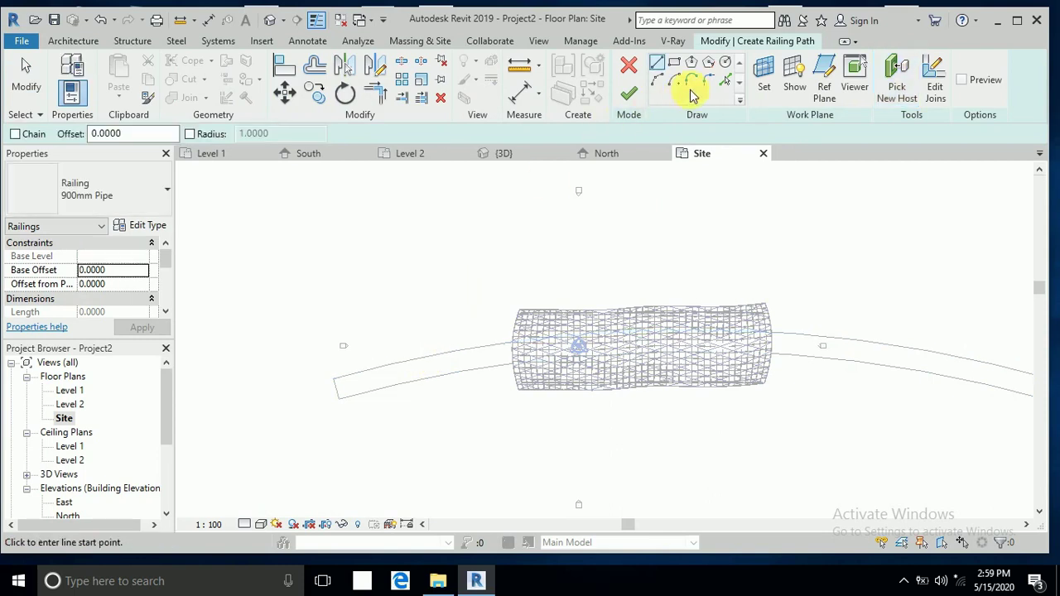
- Create the railing path from the walkway's upper arc edge with a 0.2 m inward offset and finish the sketch
left_click(726, 83)
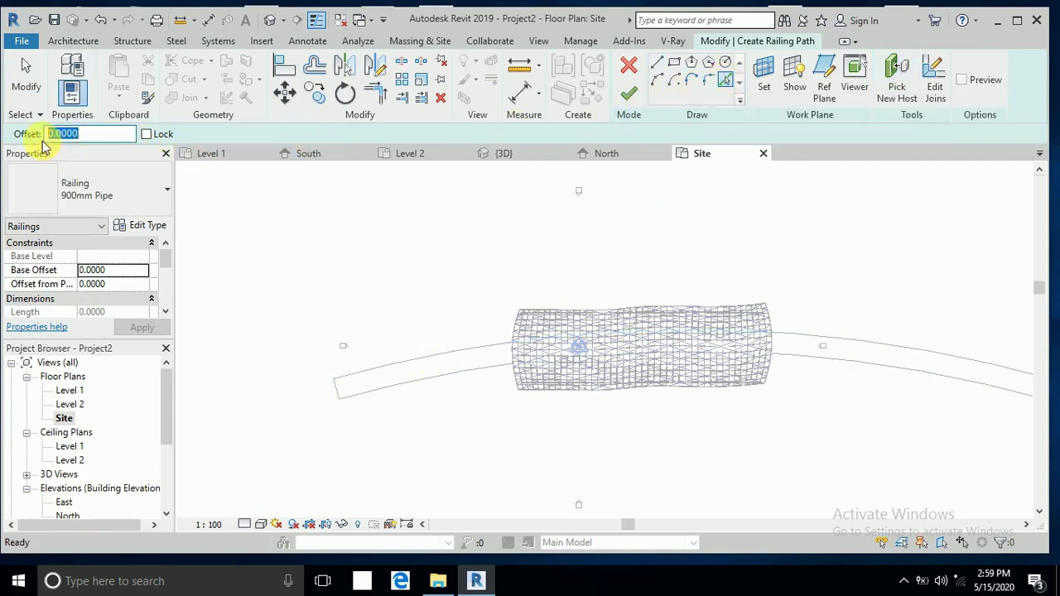
type(".2")
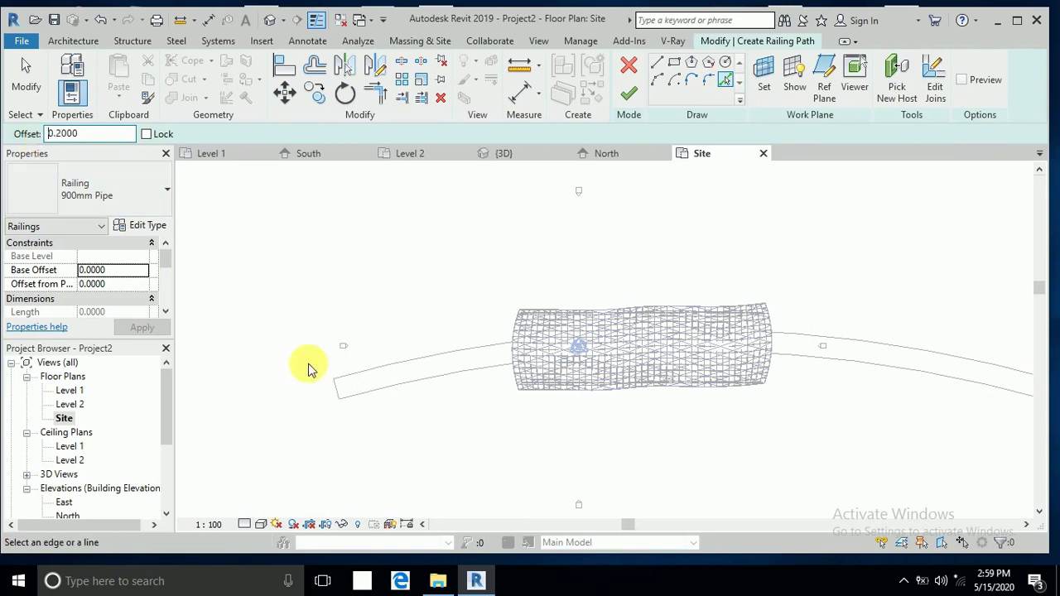
scroll(359, 375, "up", 5)
scroll(360, 377, "up", 2)
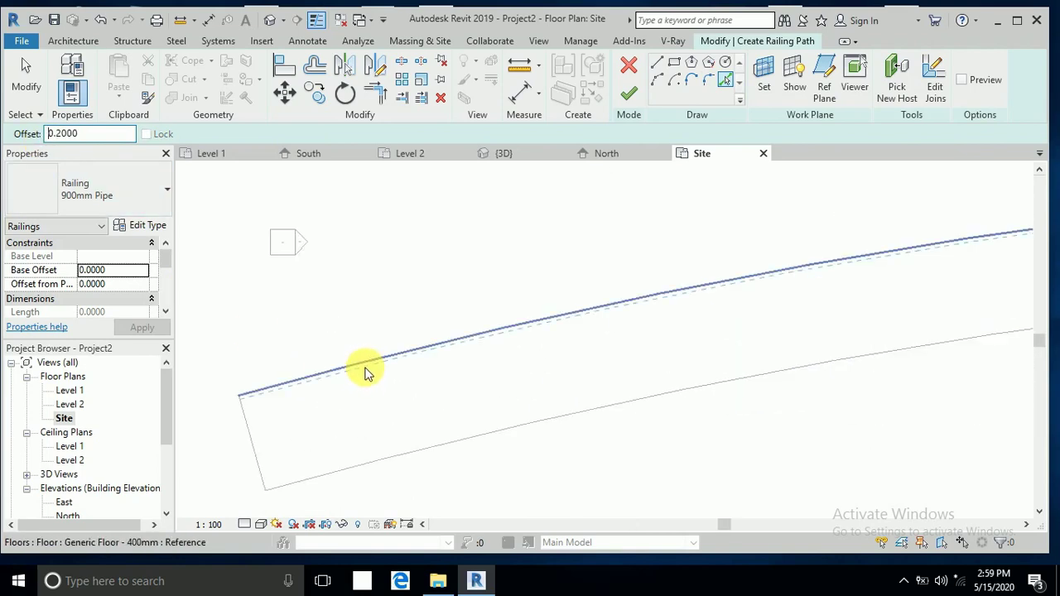
left_click(367, 370)
left_click(630, 95)
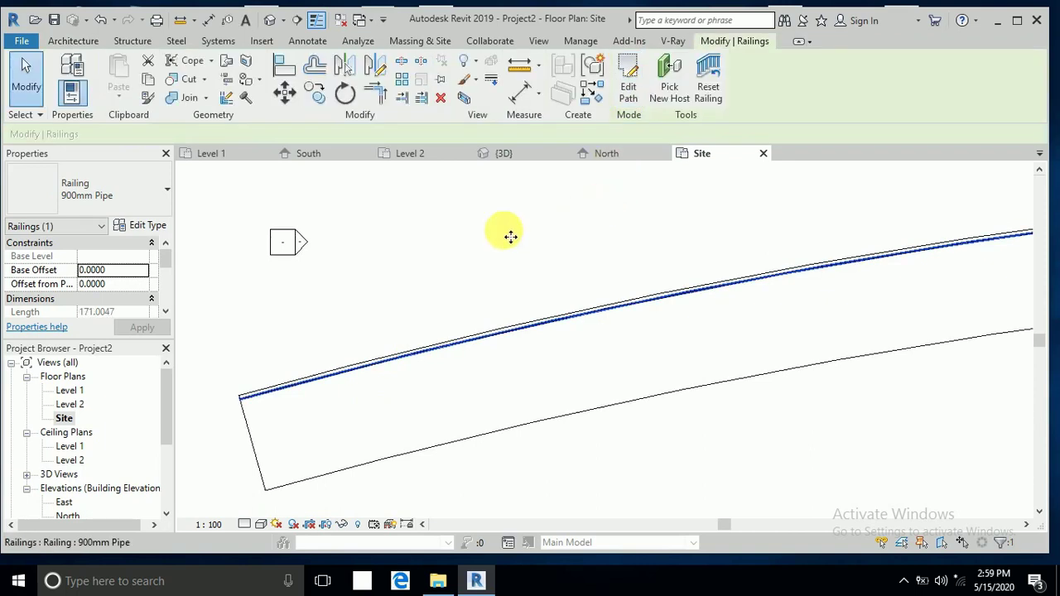
- Create a second 900mm Pipe railing hosted on the floor, offset 0.2 m inward from the walkway's lower arc edge
left_click(103, 44)
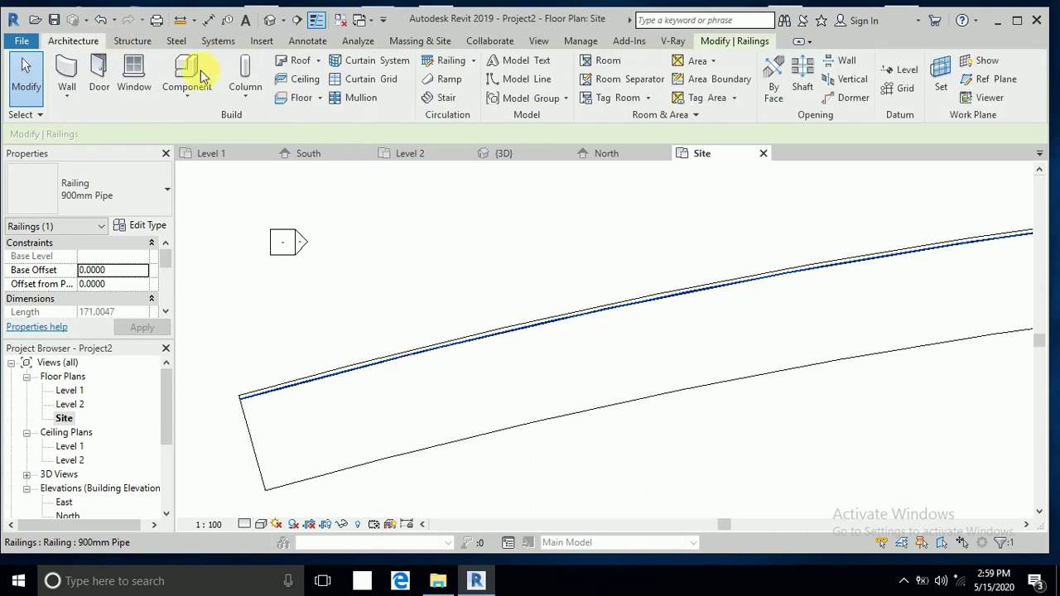
left_click(447, 65)
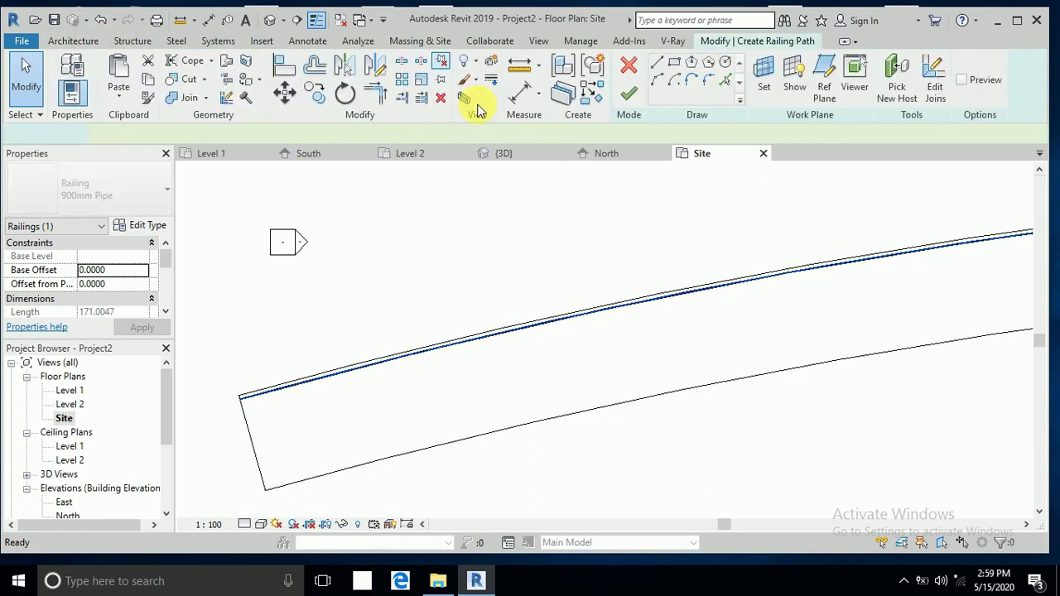
left_click(899, 88)
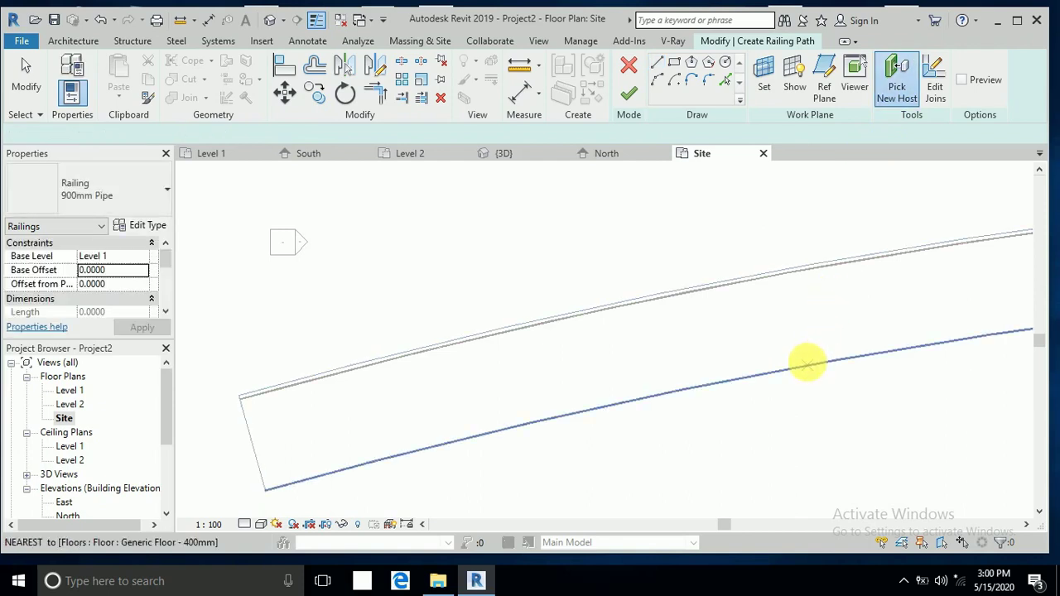
left_click(808, 363)
left_click(725, 83)
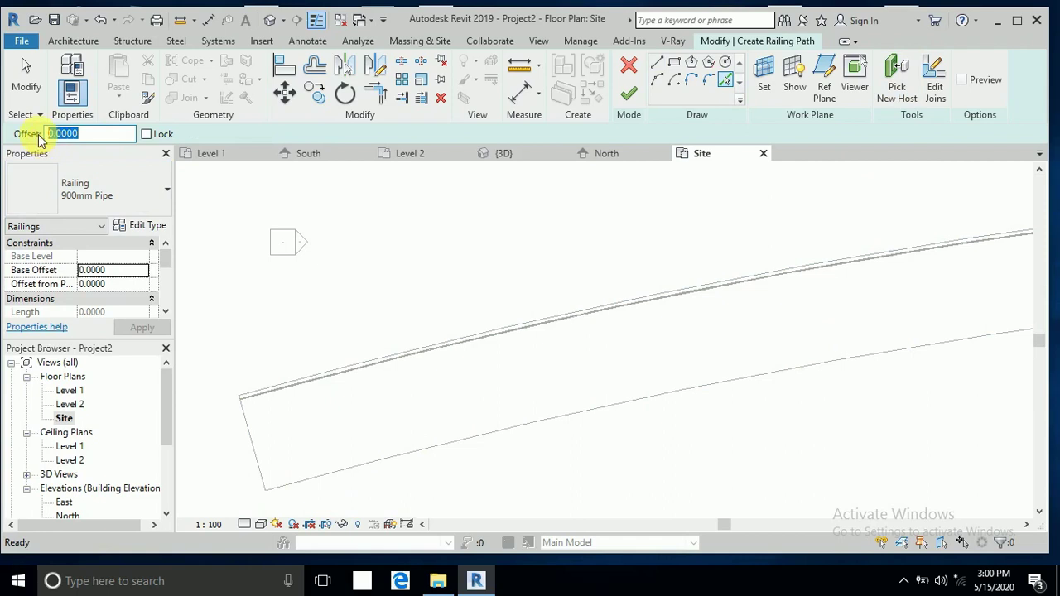
left_click(397, 451)
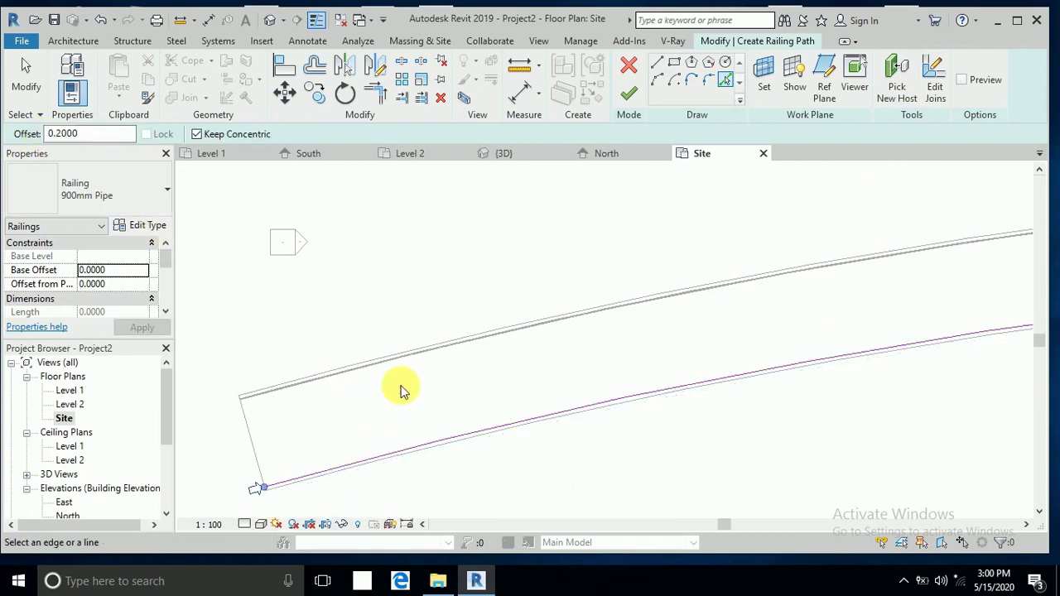
left_click(628, 93)
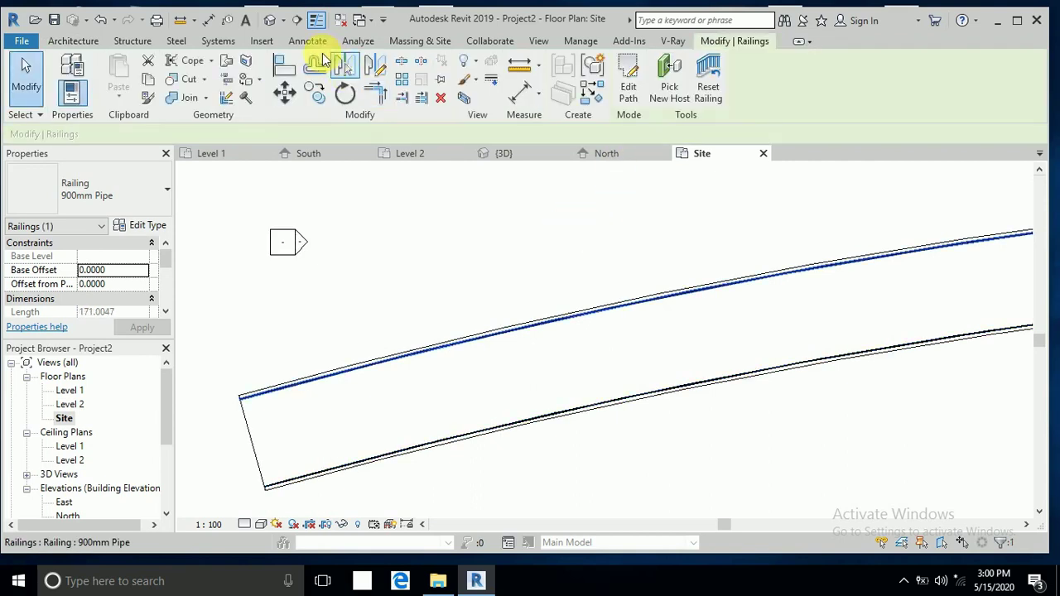
- In the 3D view, set the top rail height of the walkway's 900mm Pipe railing type to 1.5 m
left_click(270, 19)
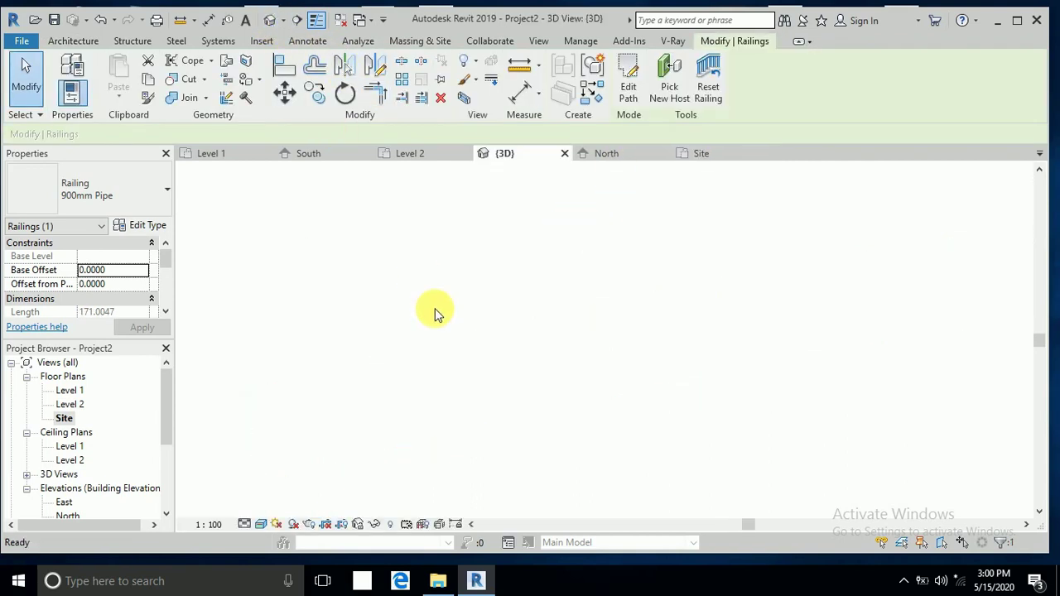
key("Escape")
scroll(410, 431, "up", 4)
middle_click_drag(431, 436, 460, 412)
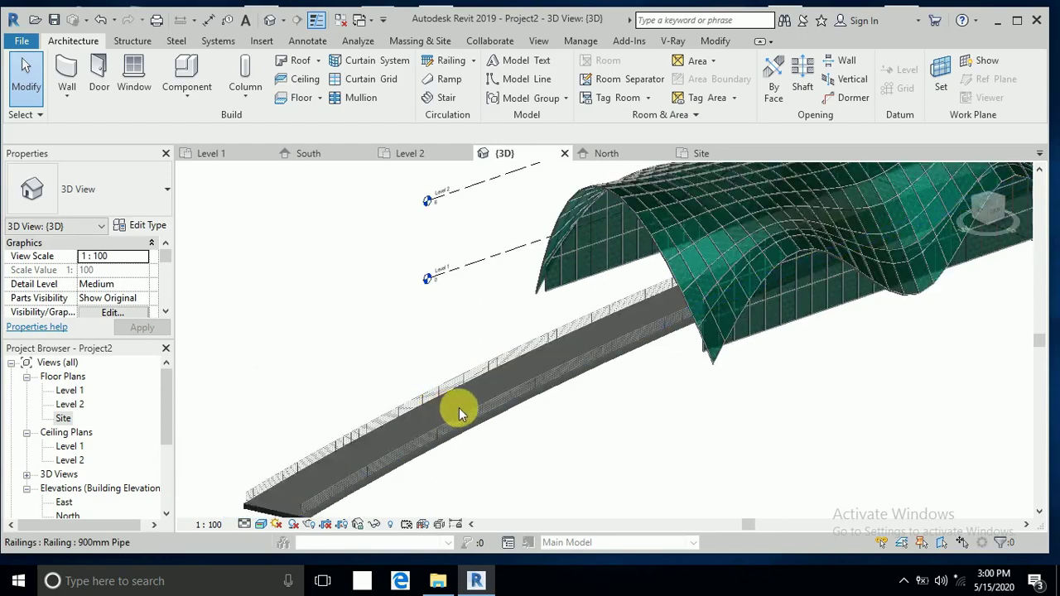
scroll(574, 433, "down", 5)
middle_click_drag(575, 433, 521, 321, "shift")
scroll(473, 379, "up", 6)
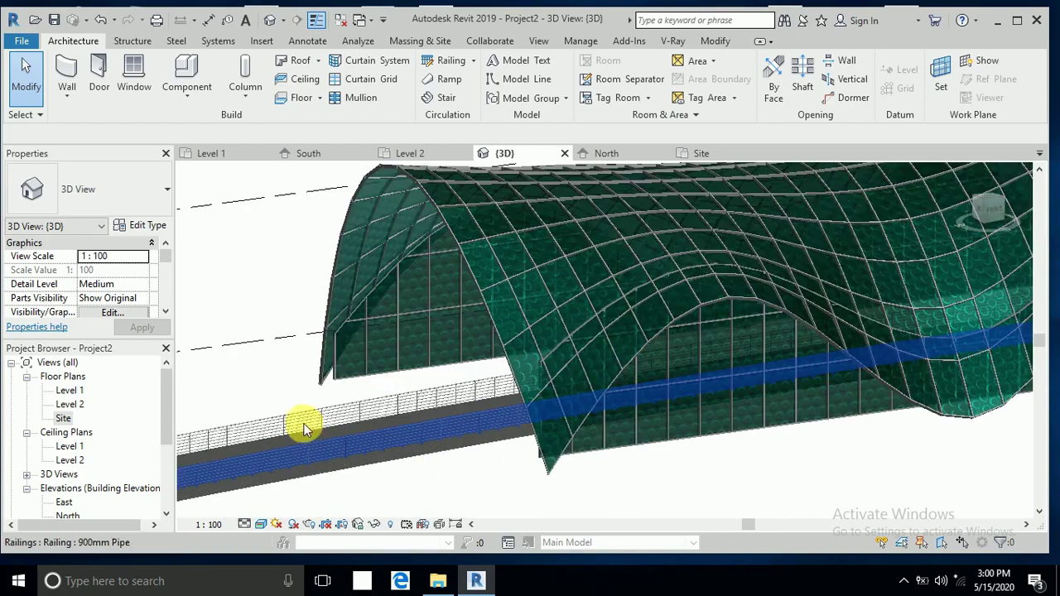
left_click(300, 418)
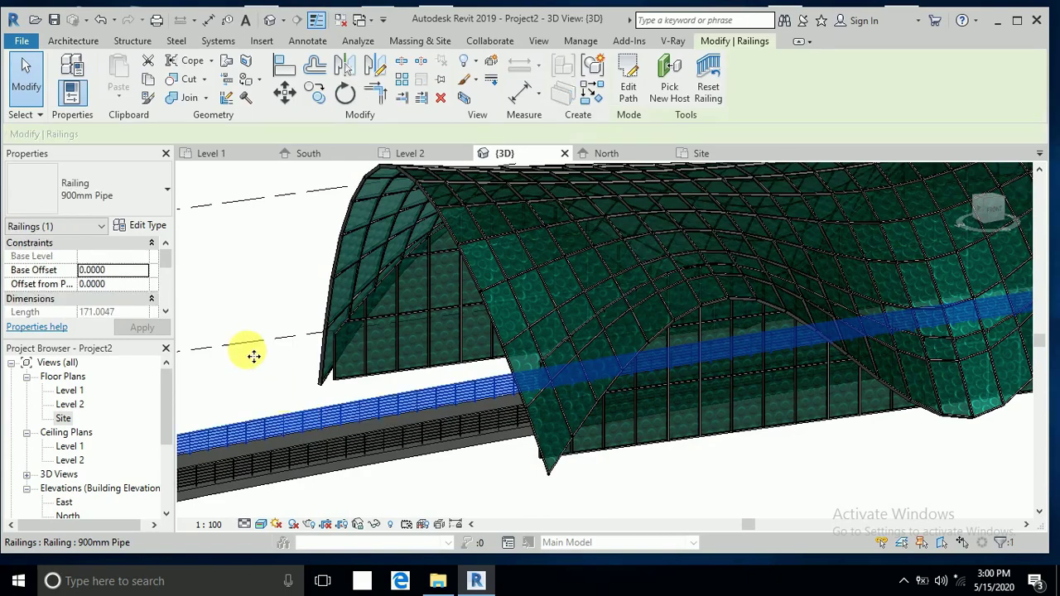
left_click(159, 231)
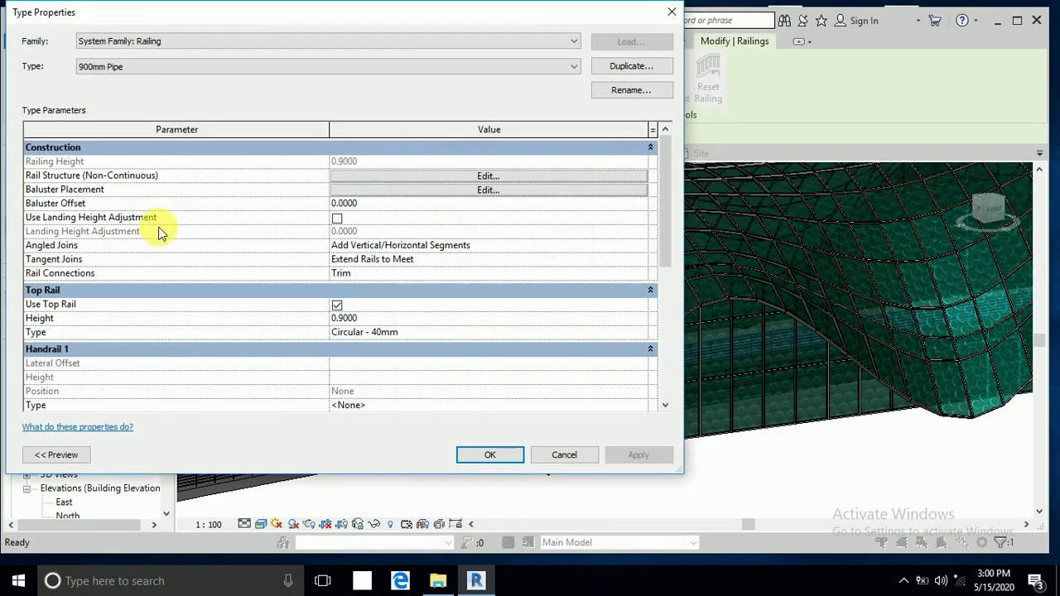
left_click(354, 318)
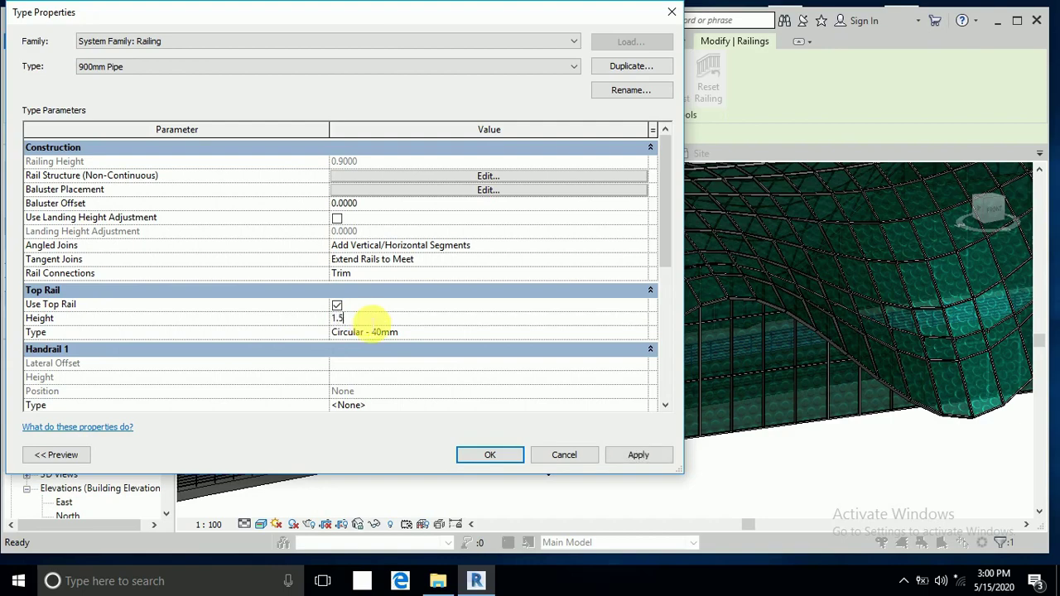
left_click(507, 456)
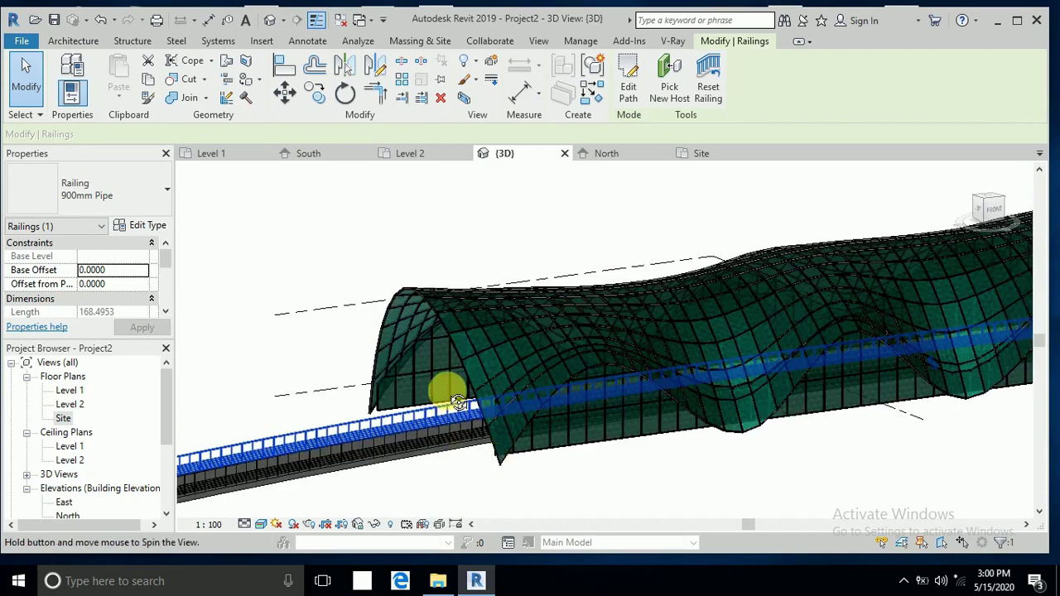
- Clear the railing selection and review the canopy and the railed walkway in the 3D view
scroll(449, 428, "down", 3)
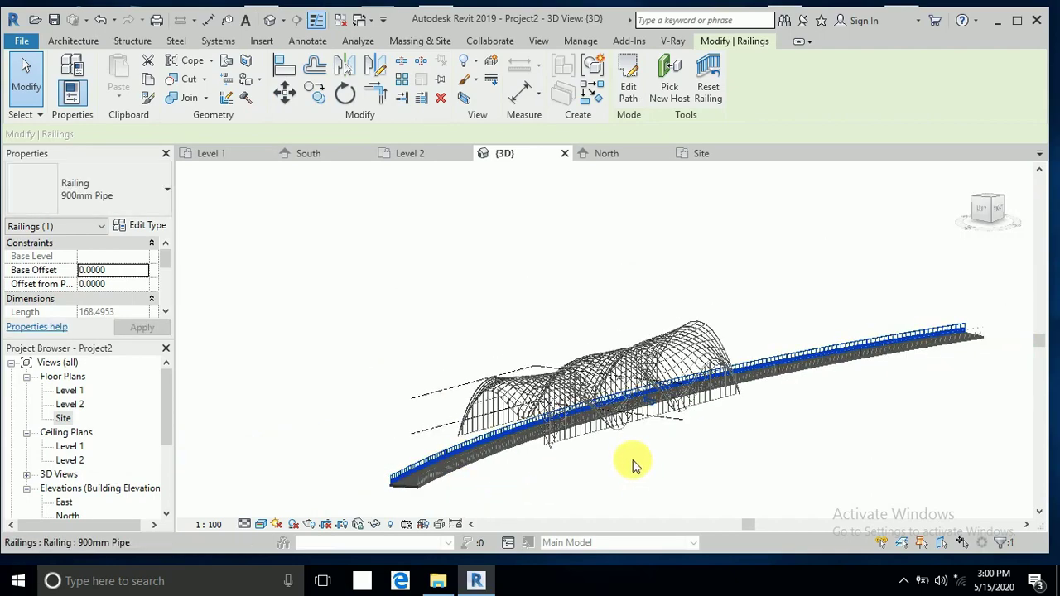
scroll(631, 465, "up", 5)
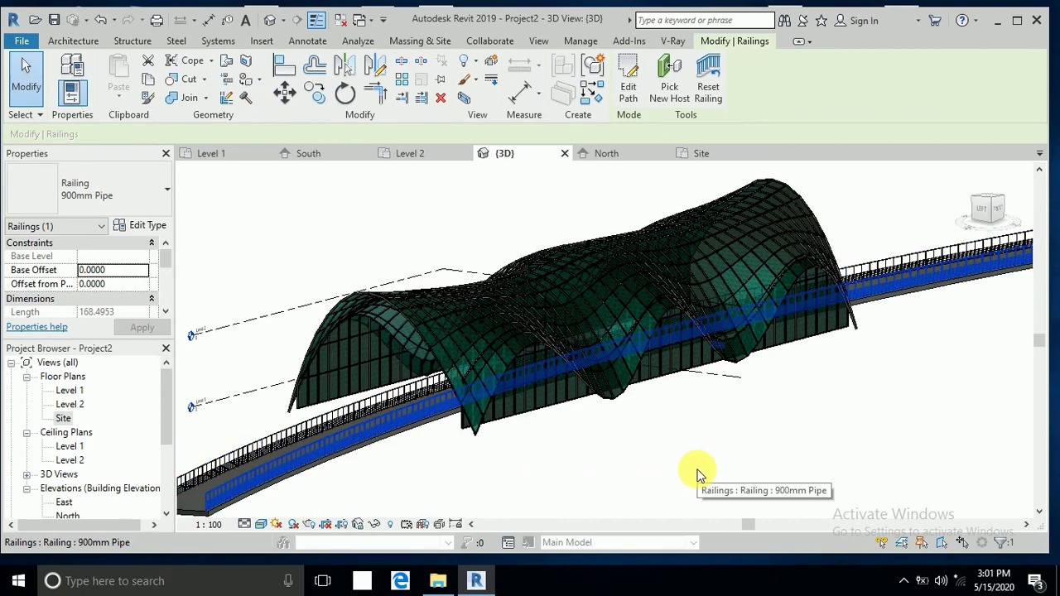
left_click(26, 74)
scroll(343, 279, "down", 2)
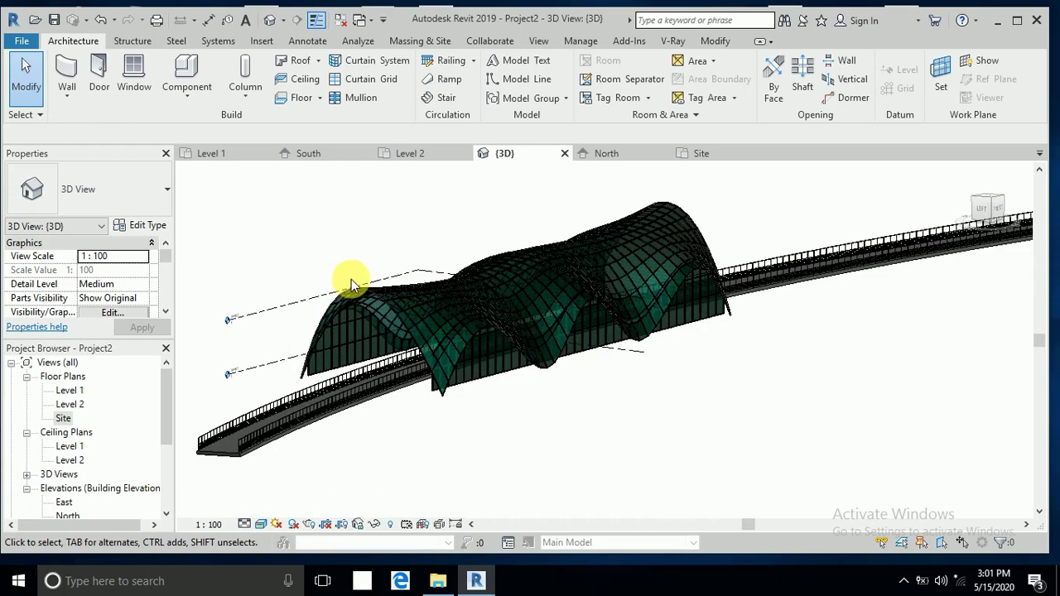
scroll(659, 377, "up", 1)
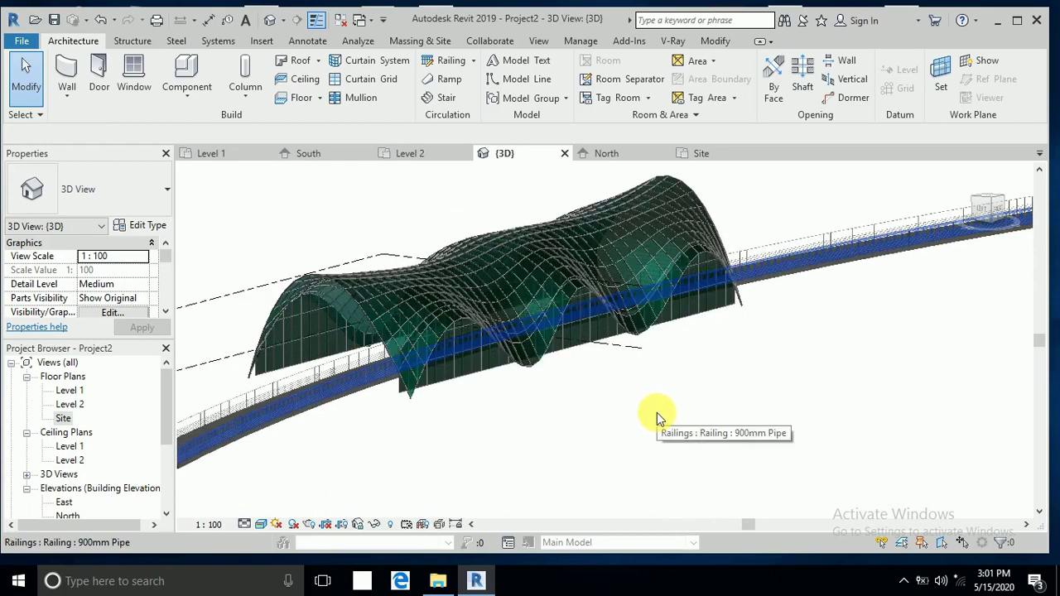